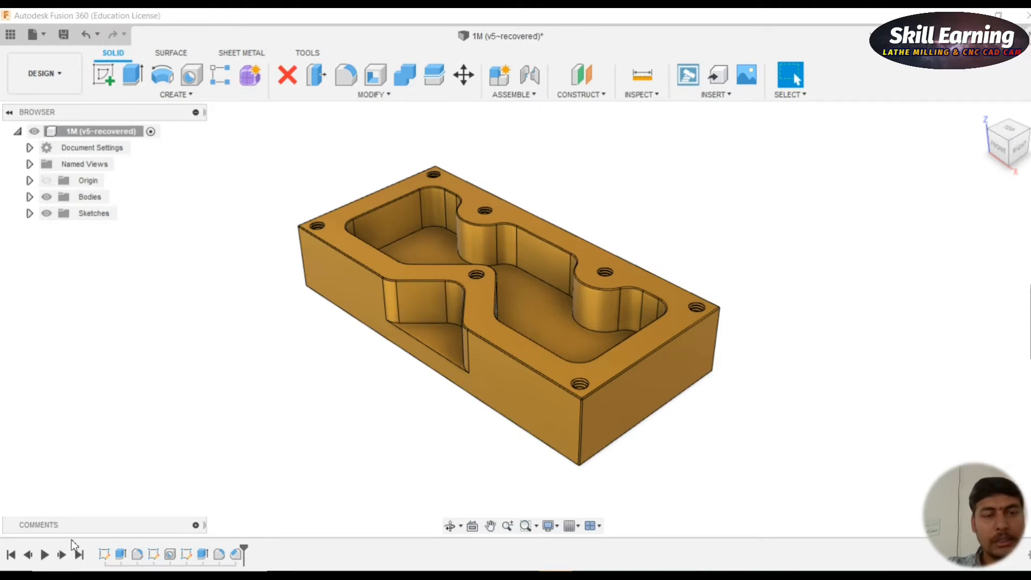
# - Replay the design history and open the first sketch to examine the part's base geometry
pyautogui.click(45, 554)
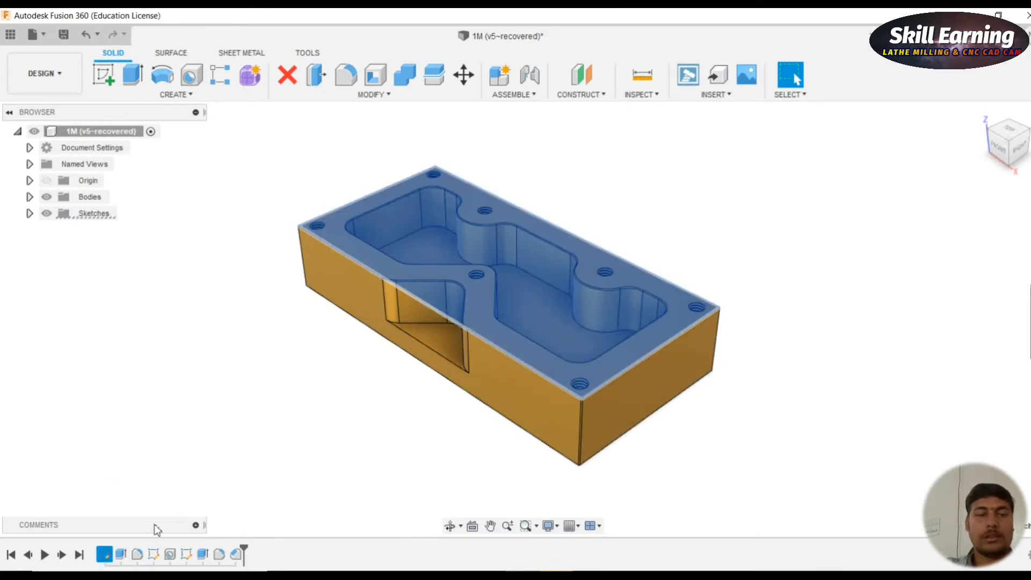
pyautogui.rightClick(105, 555)
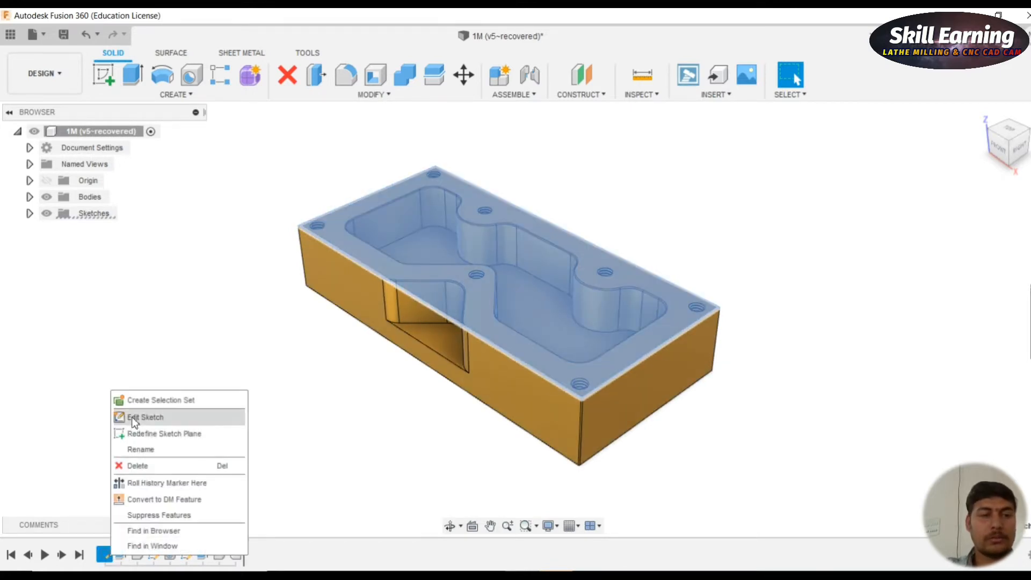
pyautogui.click(137, 417)
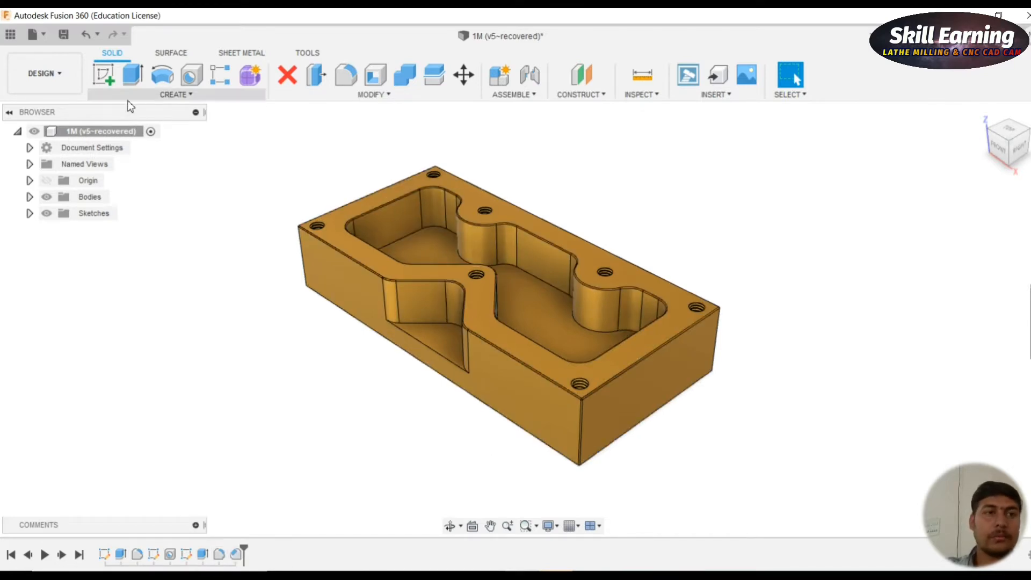
# - Switch to the Manufacture workspace and start a new milling setup for the pocketed block
pyautogui.click(51, 77)
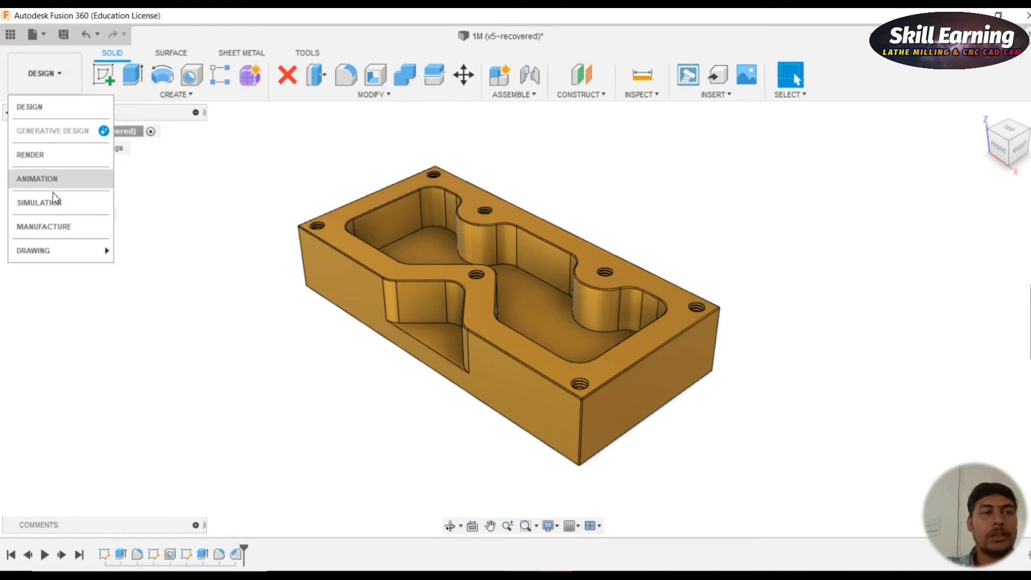
pyautogui.click(56, 226)
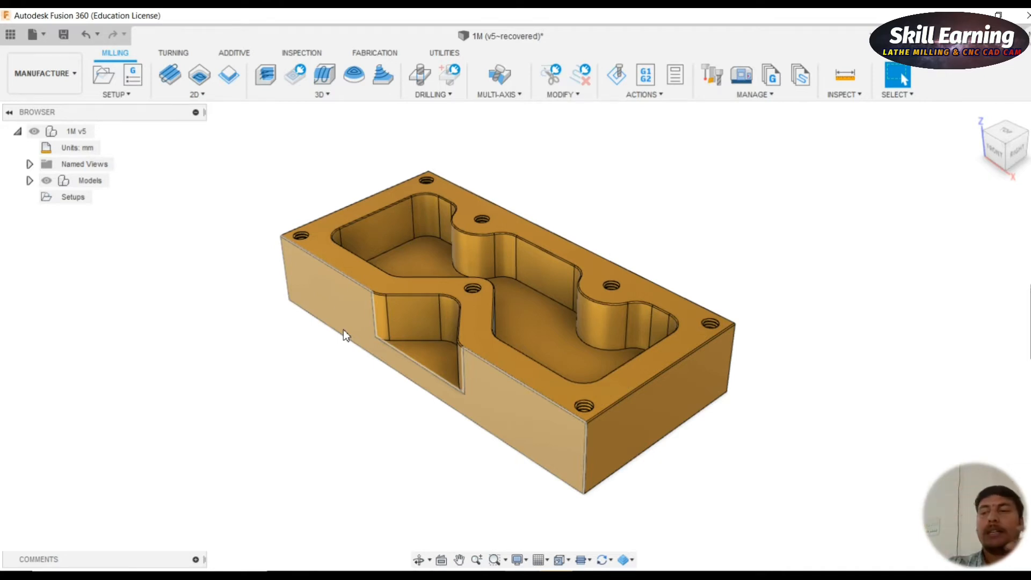
pyautogui.click(102, 78)
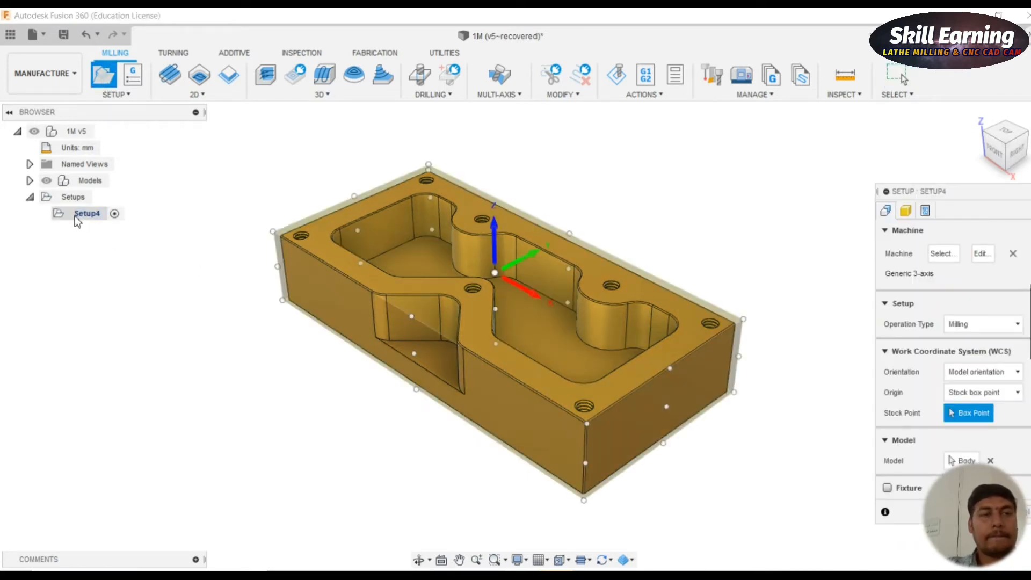
pyautogui.click(76, 217)
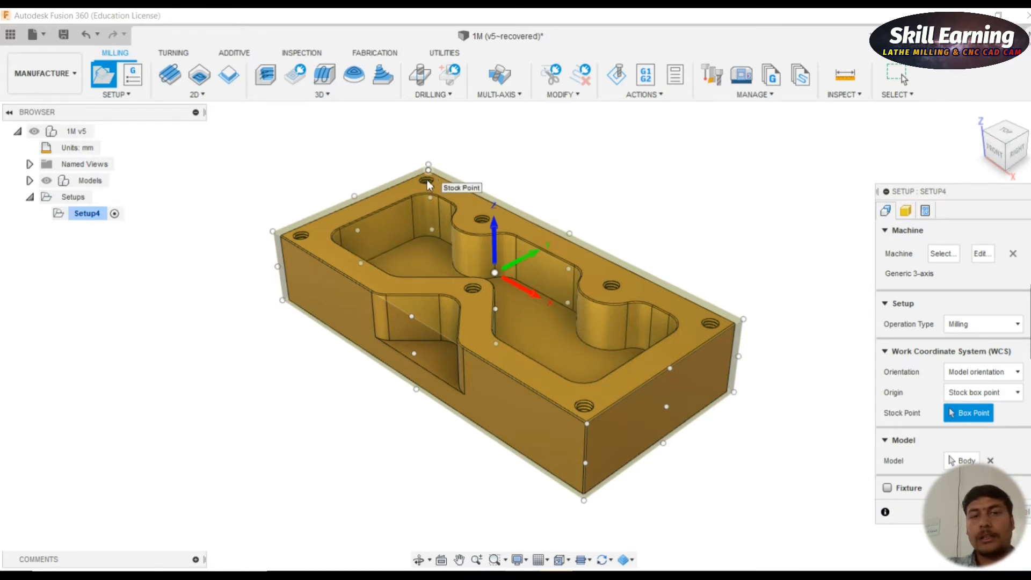
pyautogui.moveTo(943, 191); pyautogui.dragTo(926, 84)
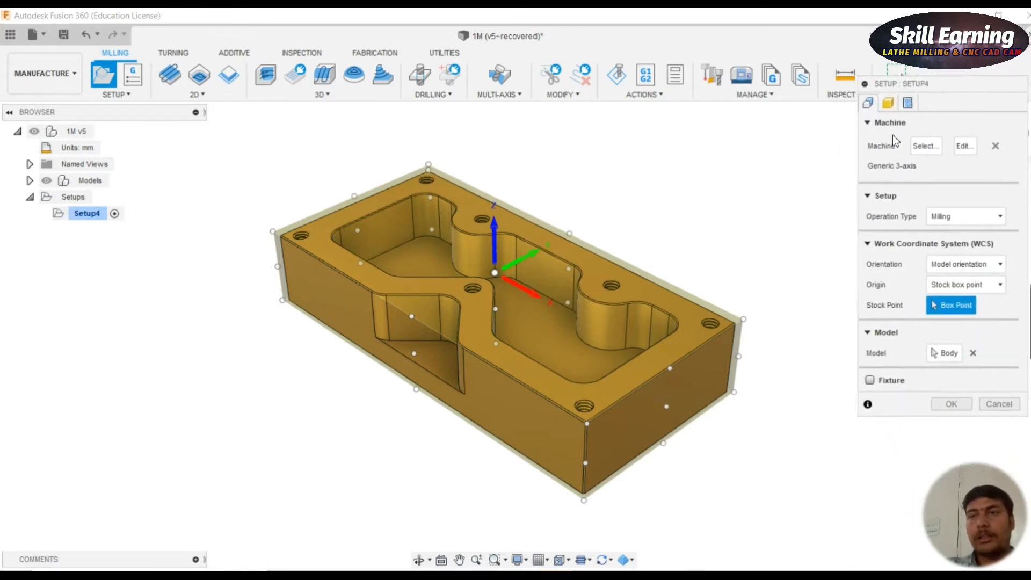
# - Set the setup's stock offset mode to No additional stock so the stock matches the part
pyautogui.click(888, 103)
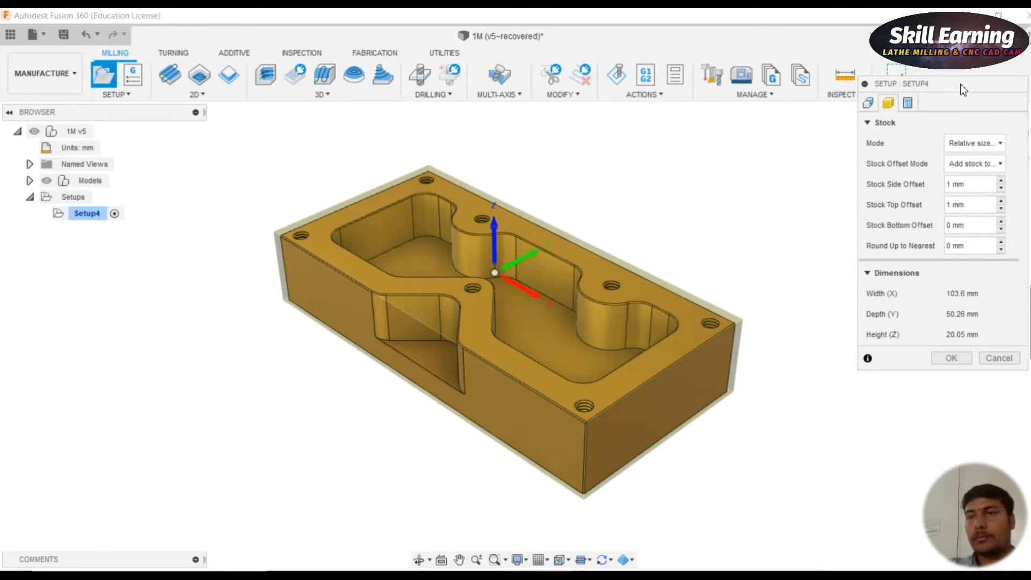
pyautogui.moveTo(960, 84); pyautogui.dragTo(904, 198)
pyautogui.click(1000, 153)
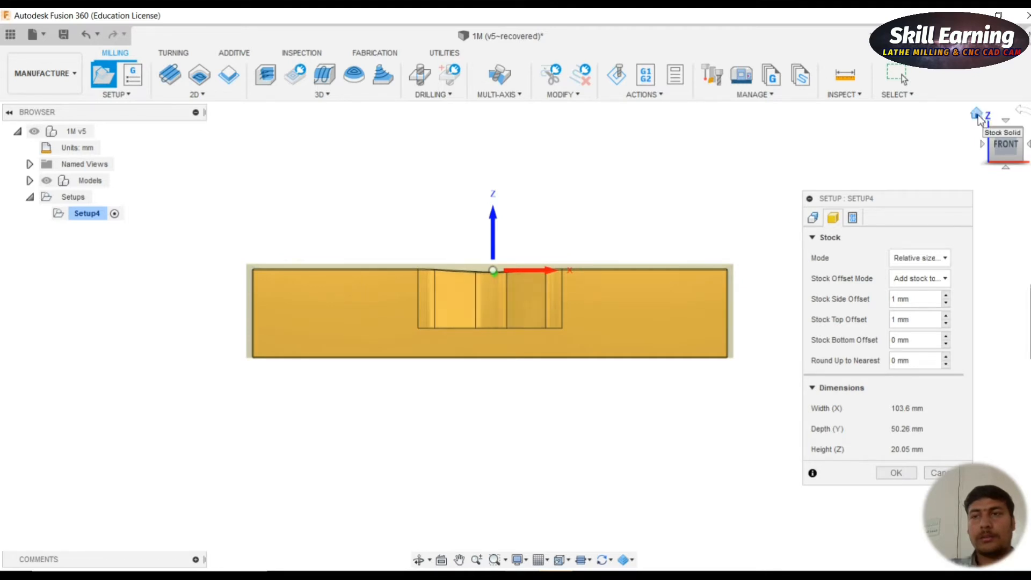
pyautogui.click(980, 122)
pyautogui.moveTo(537, 329); pyautogui.dragTo(471, 294, button='middle')
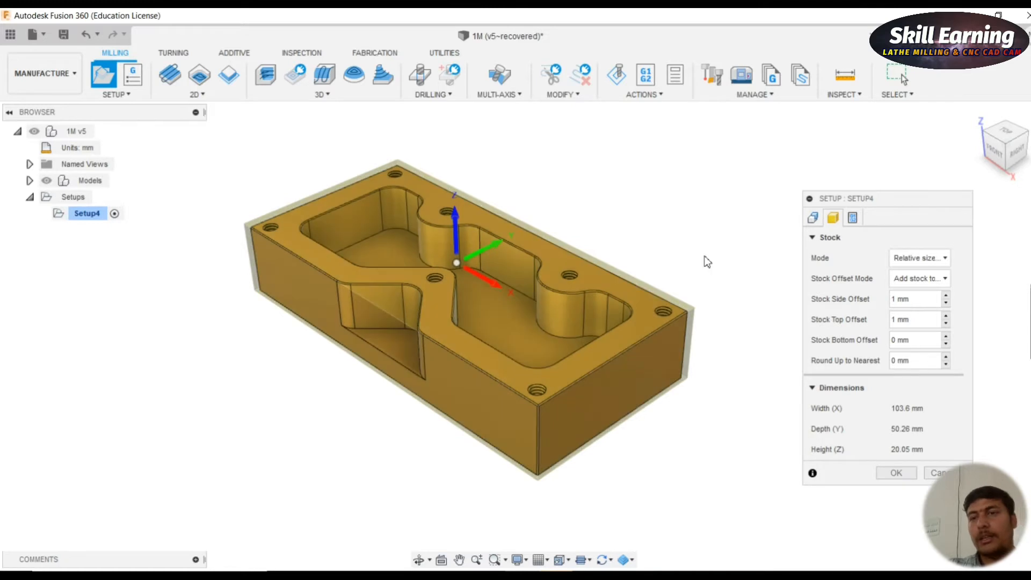
pyautogui.click(910, 283)
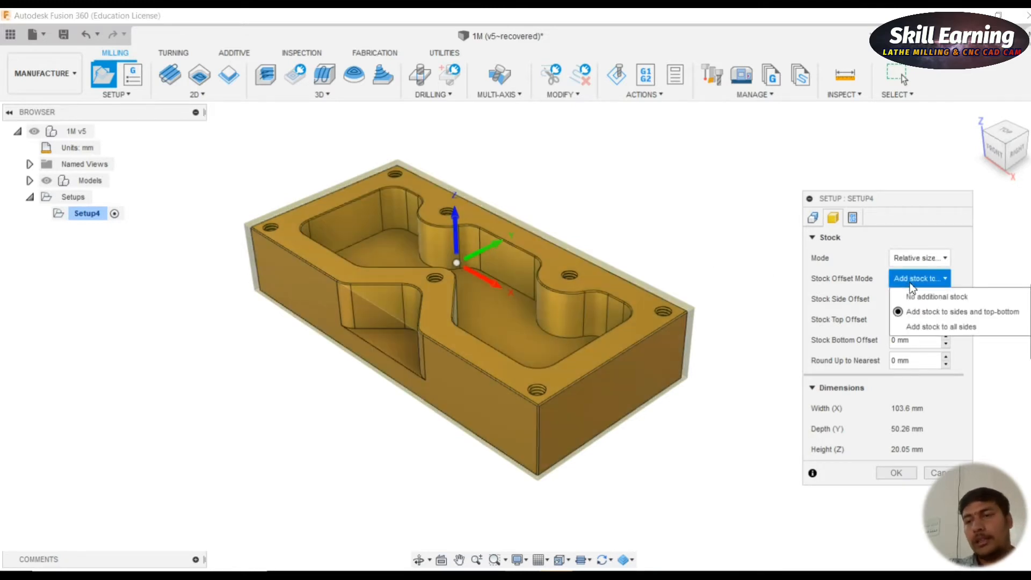
pyautogui.click(910, 282)
pyautogui.click(911, 287)
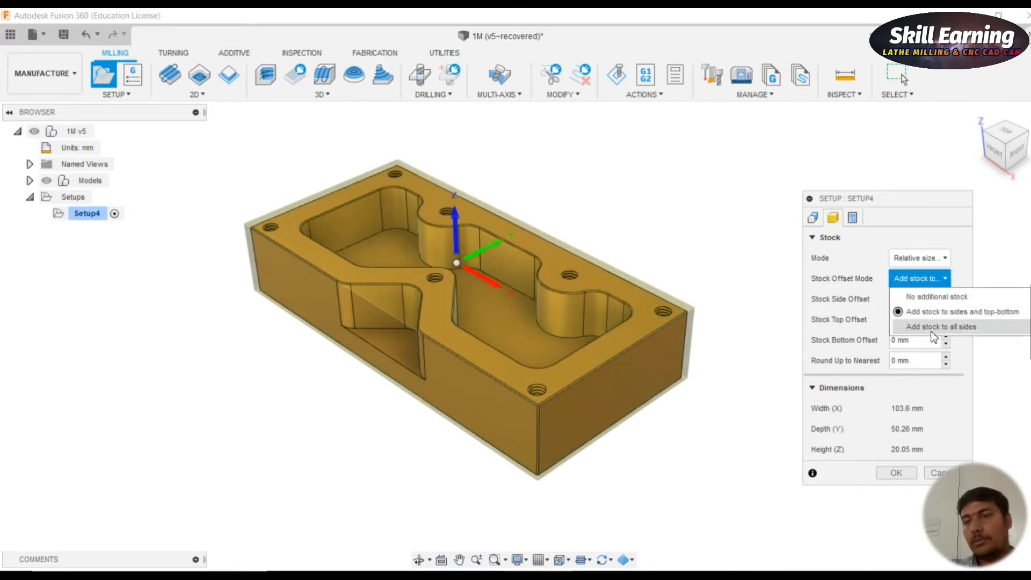
pyautogui.click(932, 333)
pyautogui.click(917, 279)
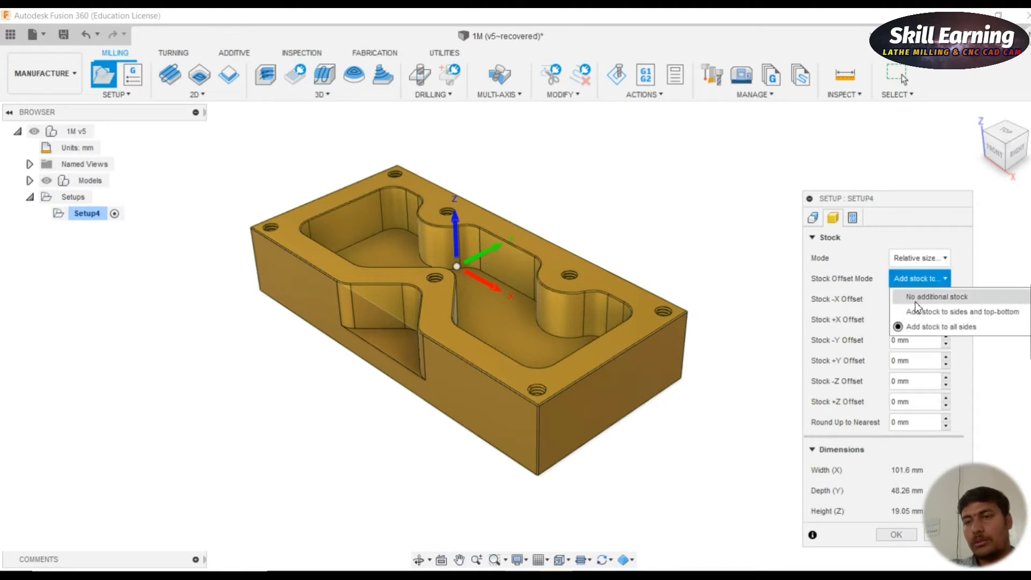
pyautogui.click(914, 299)
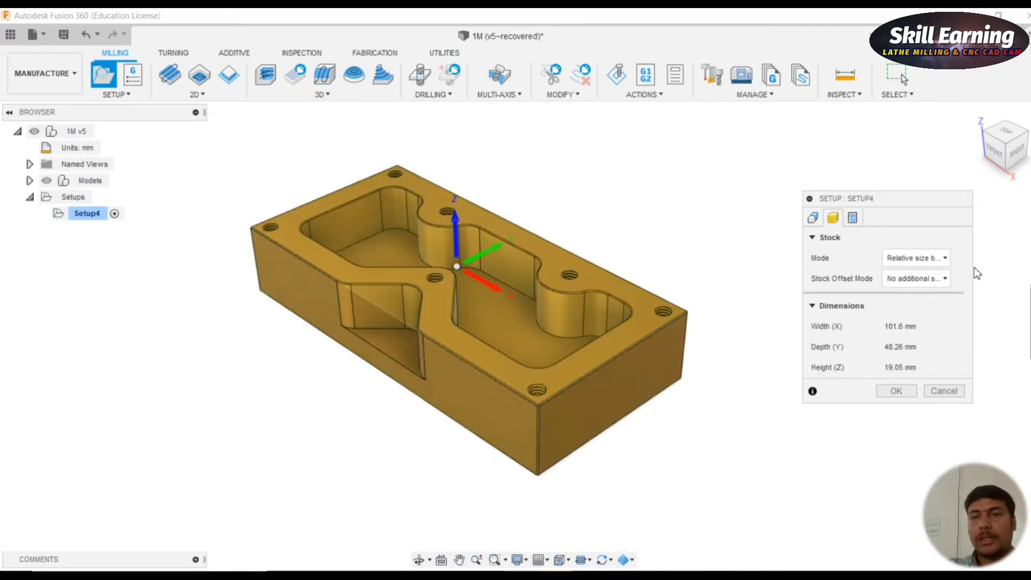
# - Place the work coordinate origin at the stock's upper back-left corner and accept the setup
pyautogui.click(813, 219)
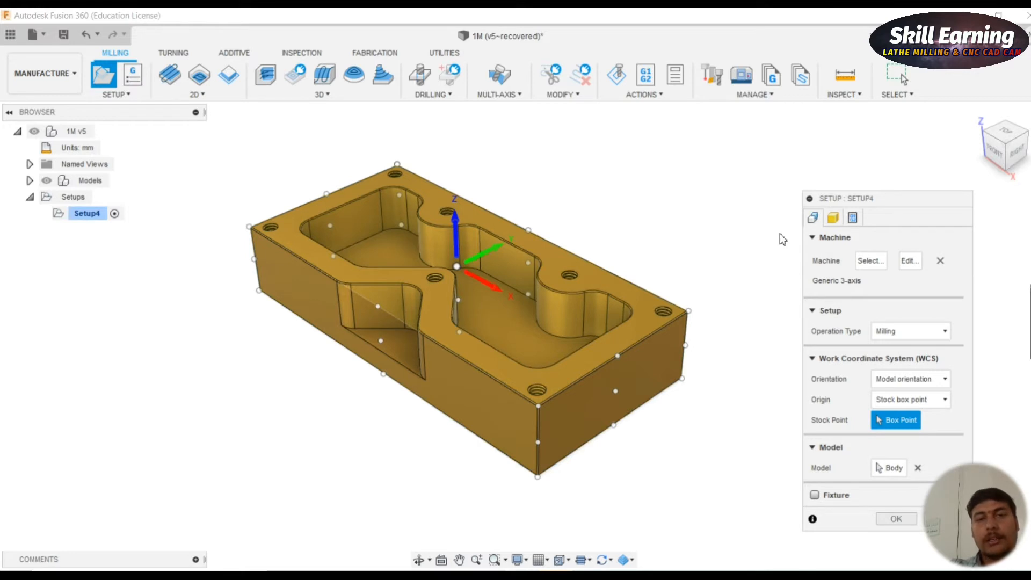
pyautogui.click(1004, 131)
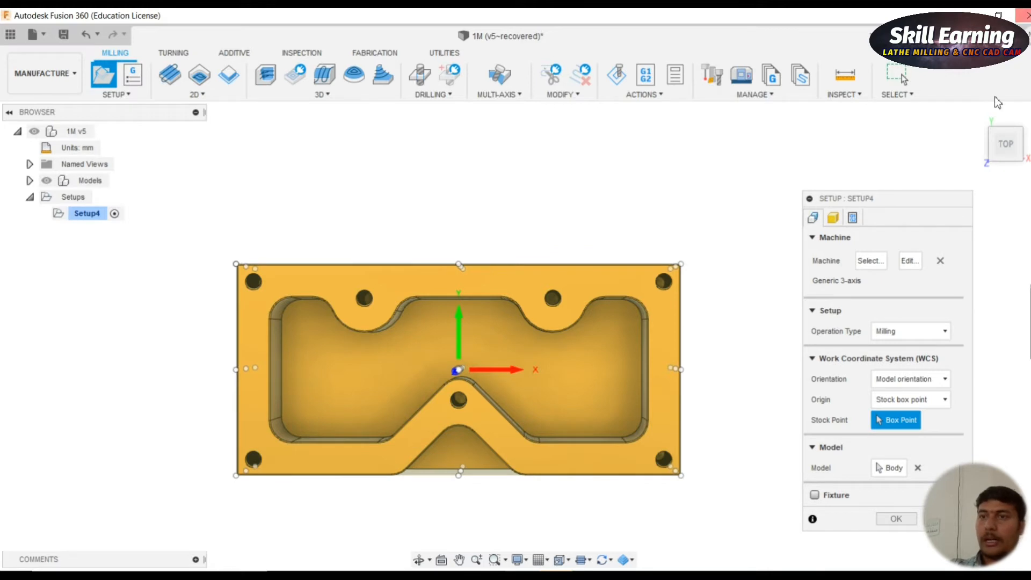
pyautogui.click(976, 114)
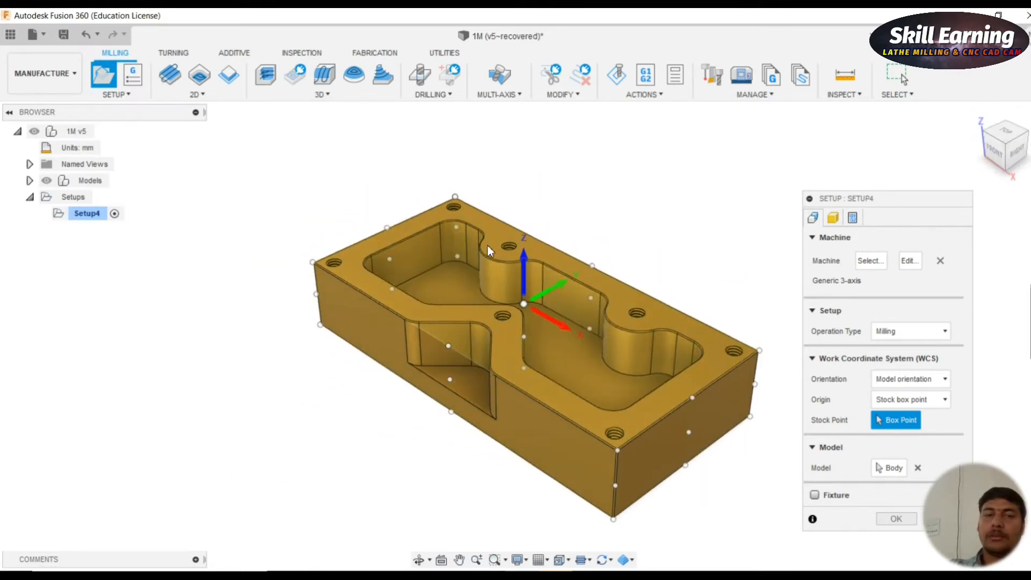
pyautogui.click(455, 197)
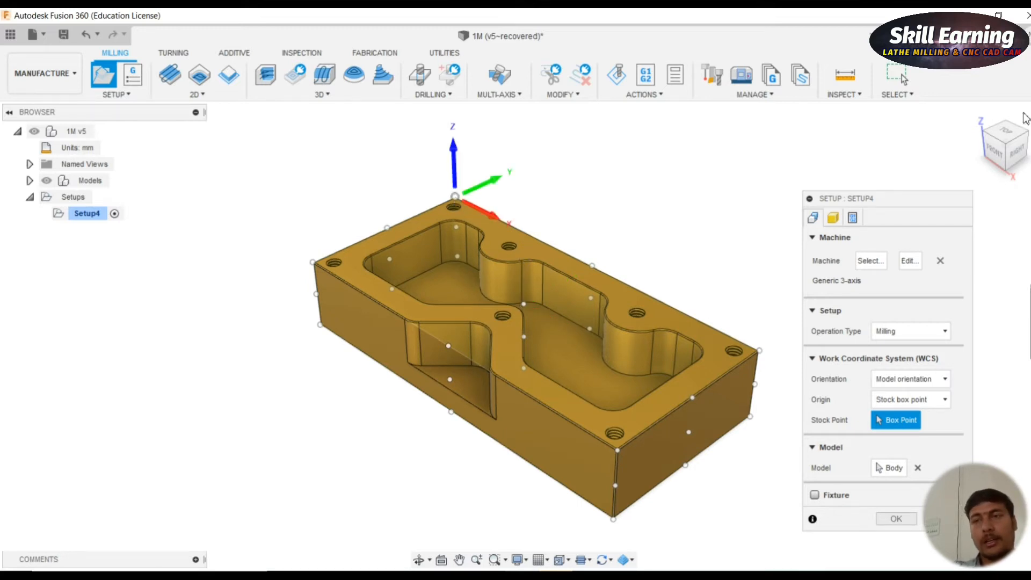
pyautogui.click(1003, 132)
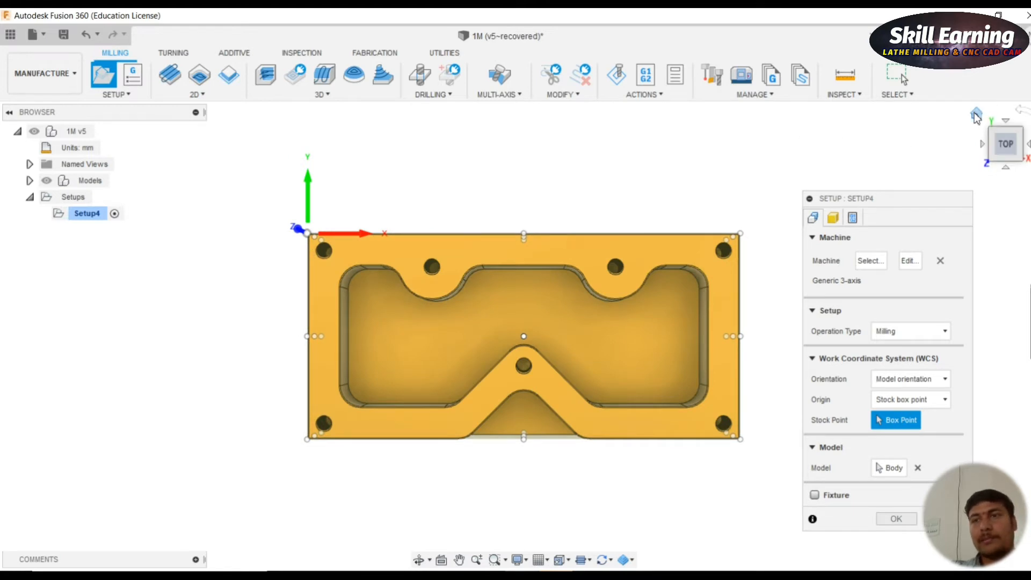
pyautogui.click(980, 115)
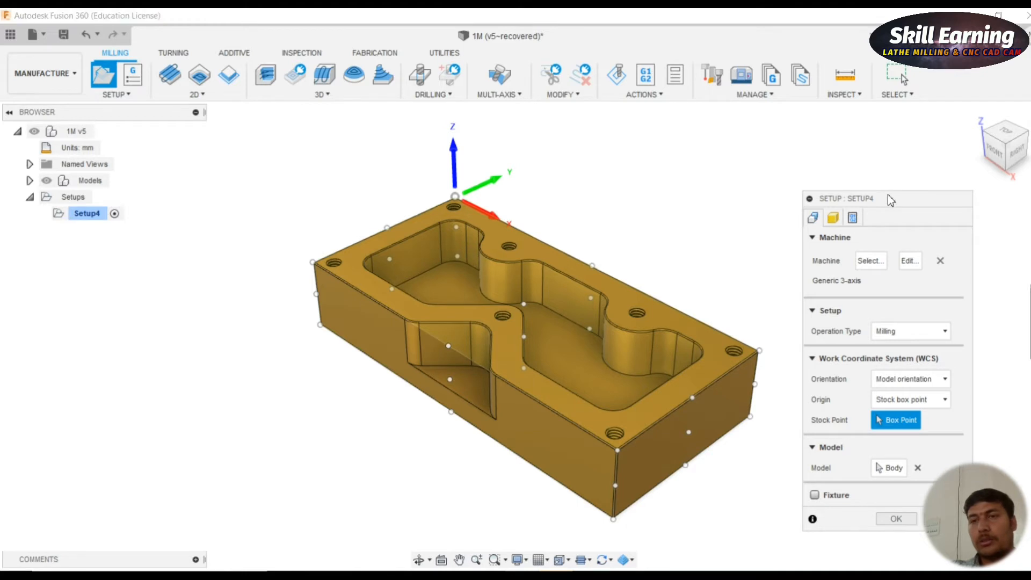
pyautogui.moveTo(891, 204); pyautogui.dragTo(908, 91)
pyautogui.click(913, 408)
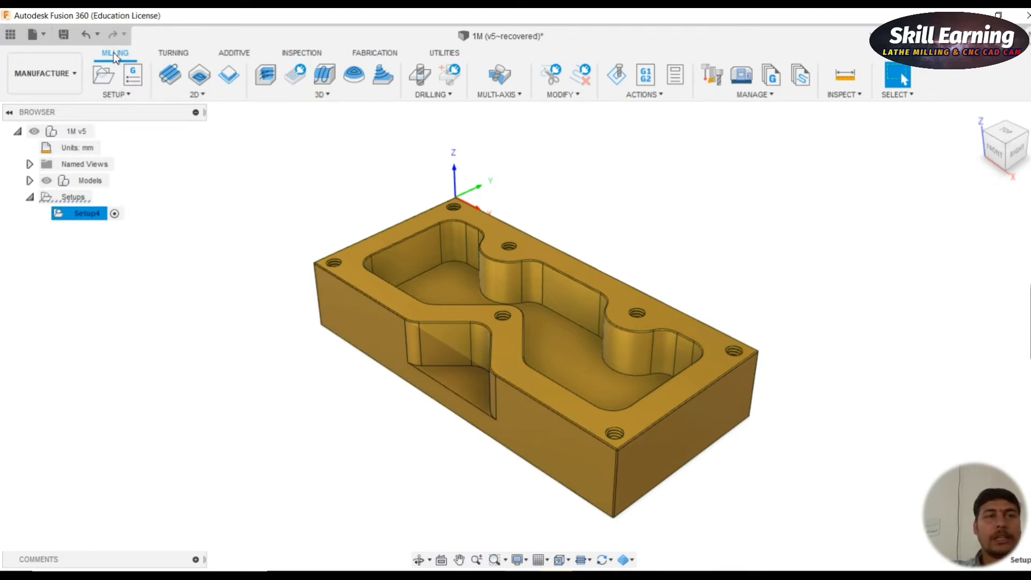
# - Start a 2D Adaptive Clearing operation and select the large pocket's floor contour as the pocket geometry
pyautogui.click(195, 95)
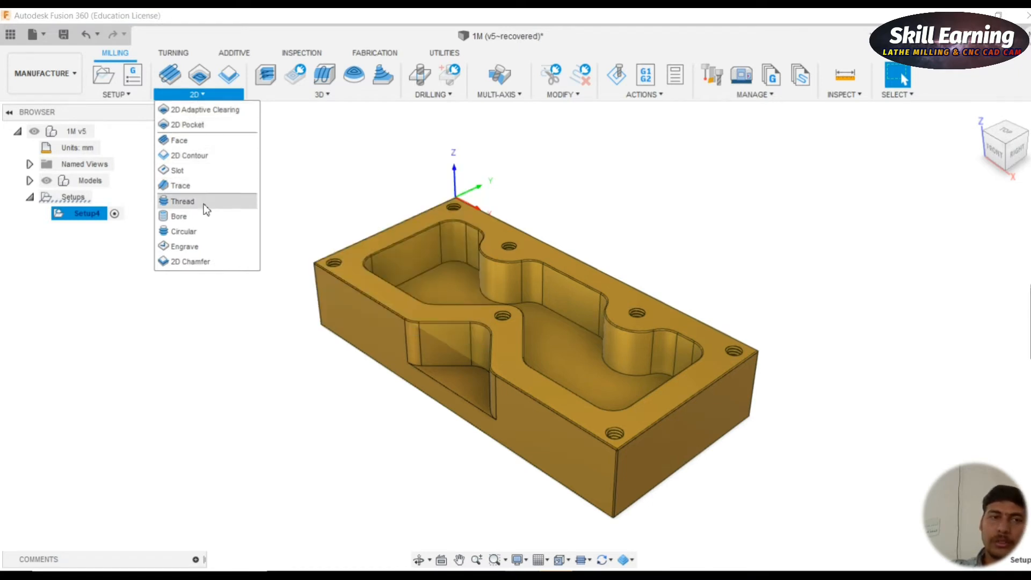
pyautogui.click(193, 111)
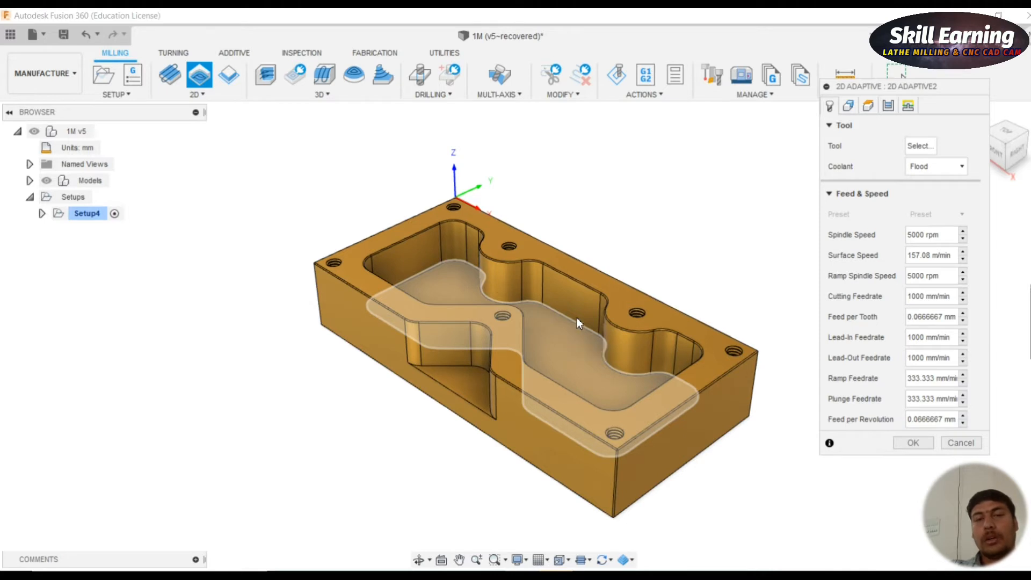
pyautogui.click(578, 283)
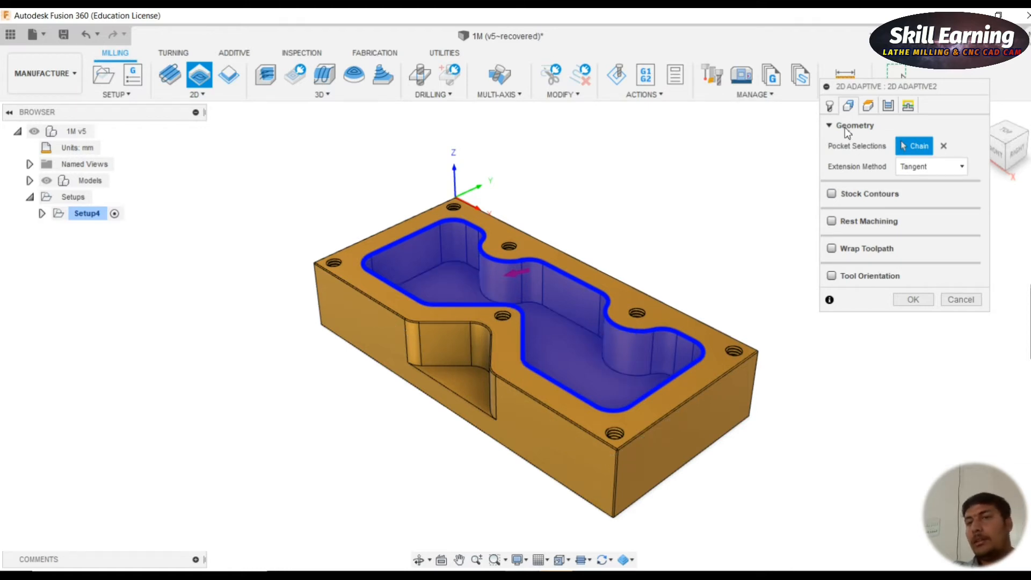
pyautogui.moveTo(870, 91); pyautogui.dragTo(888, 76)
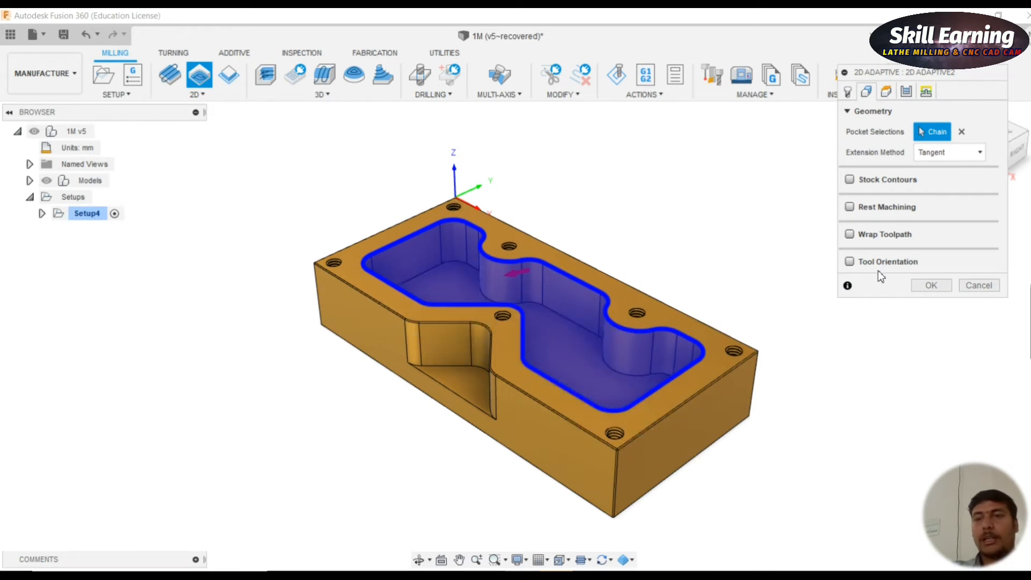
pyautogui.click(521, 330)
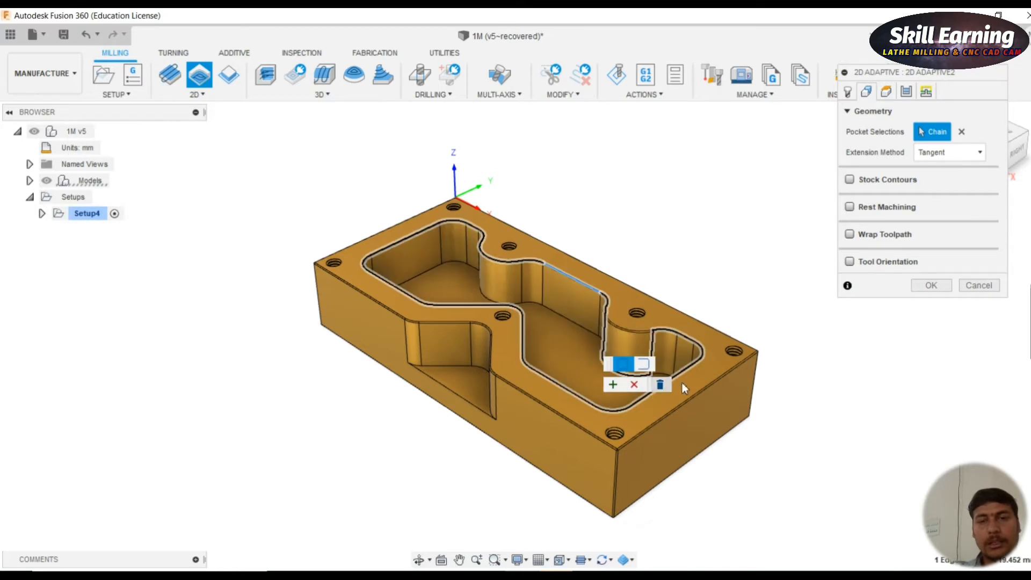
pyautogui.click(659, 384)
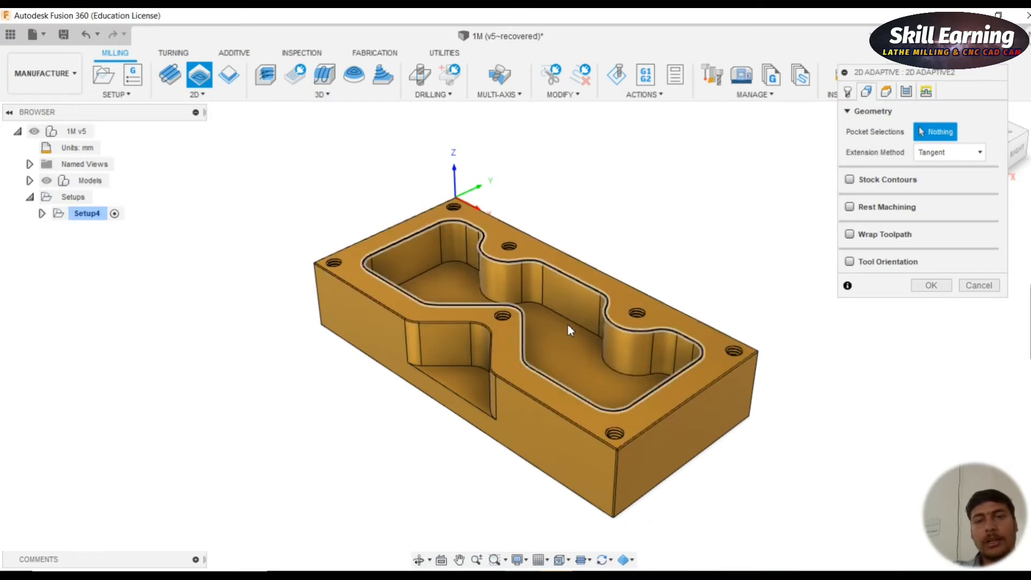
pyautogui.click(565, 349)
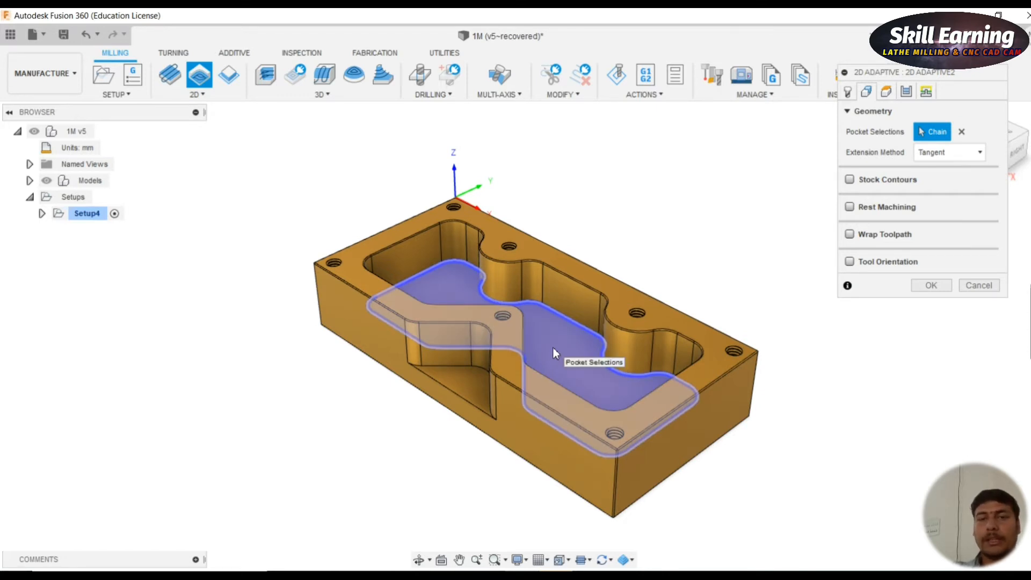
# - Assign tool 2, the 10 mm flat end mill with Aluminum - Slotting cutting data, to the adaptive clearing operation
pyautogui.click(848, 92)
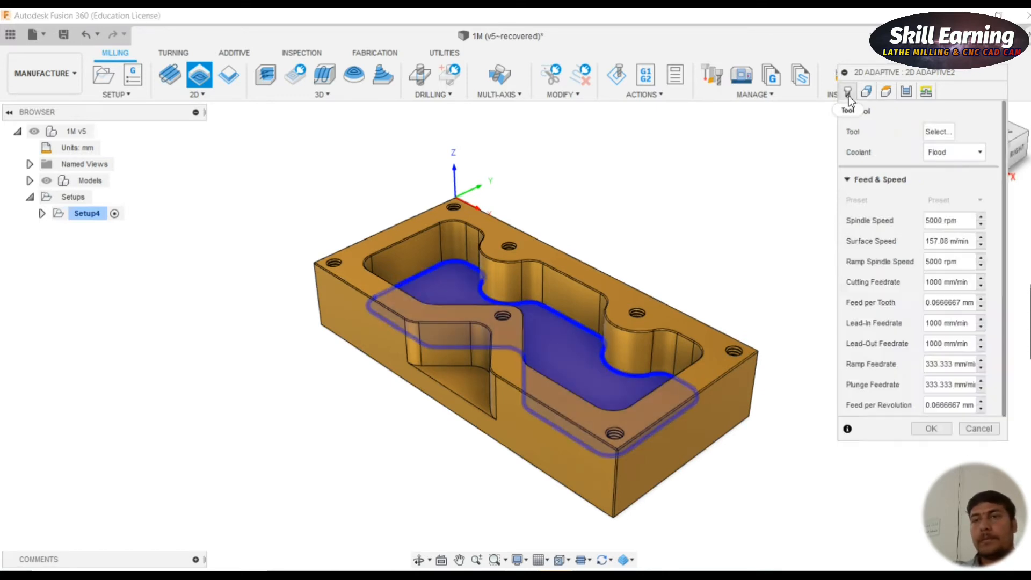
pyautogui.click(943, 141)
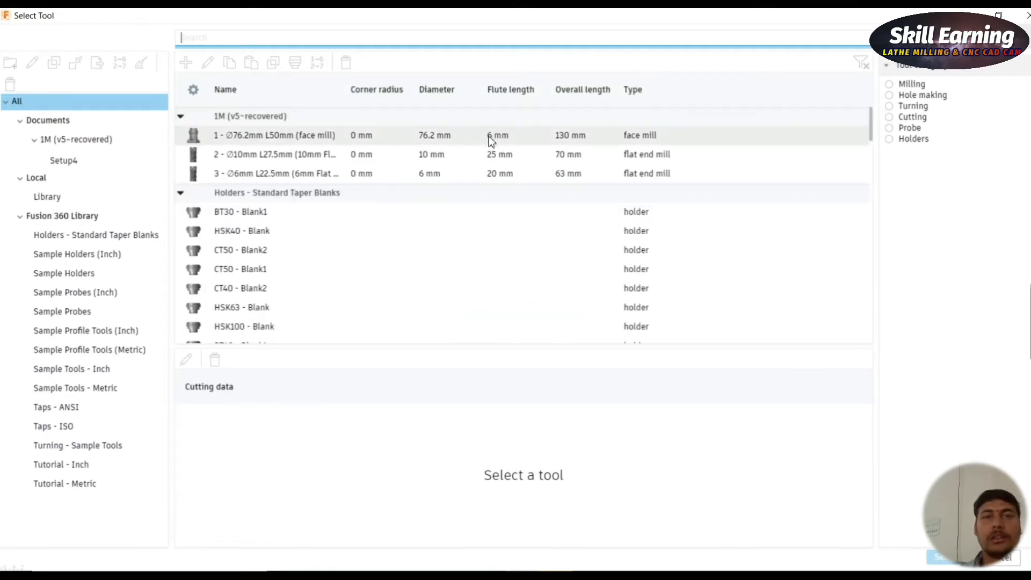
pyautogui.click(496, 157)
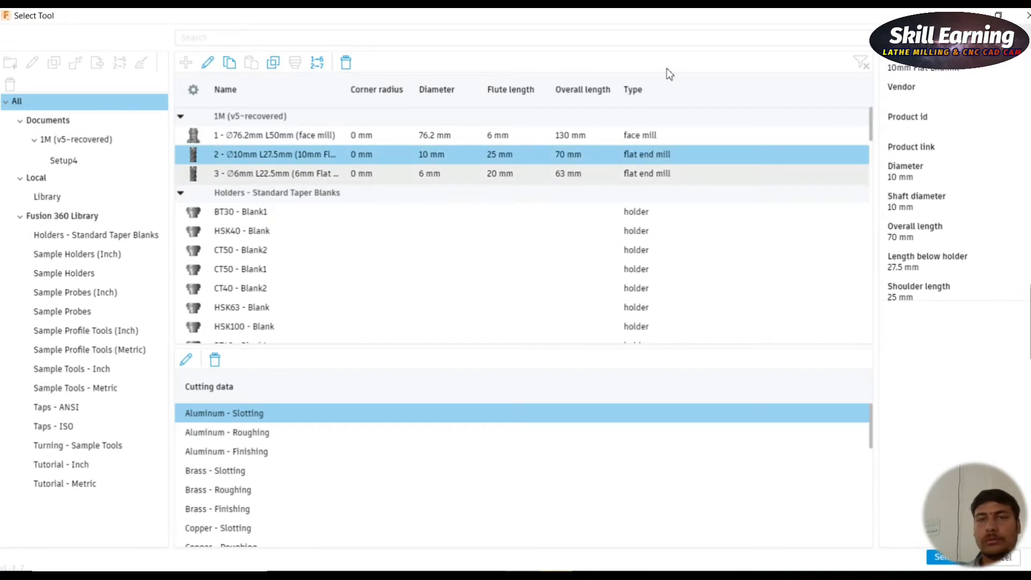
pyautogui.doubleClick(592, 156)
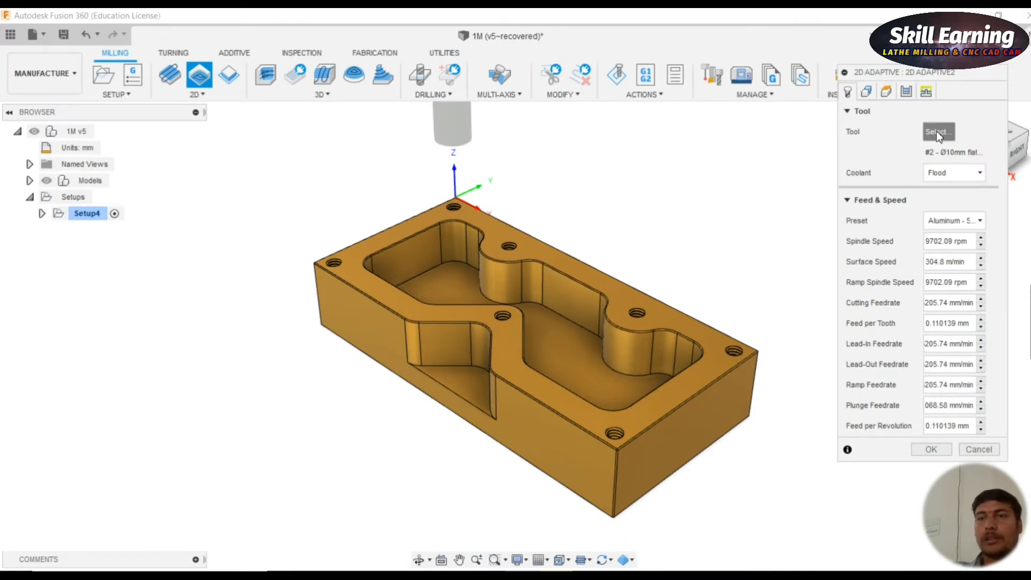
# - Open tool 2, the 10 mm flat end mill, for editing and set its length below holder to 50 mm
pyautogui.click(938, 131)
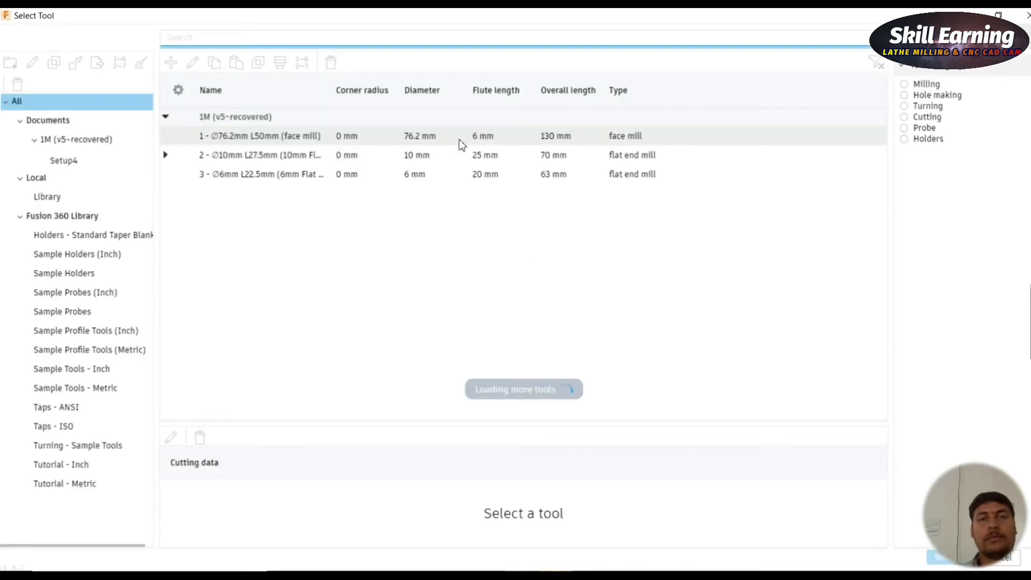
pyautogui.rightClick(429, 160)
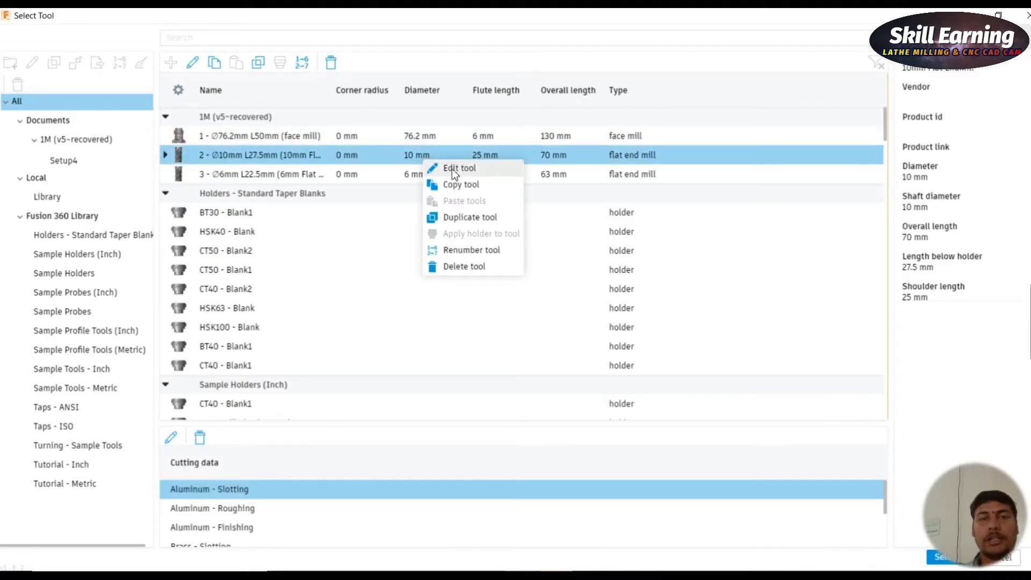
pyautogui.click(453, 168)
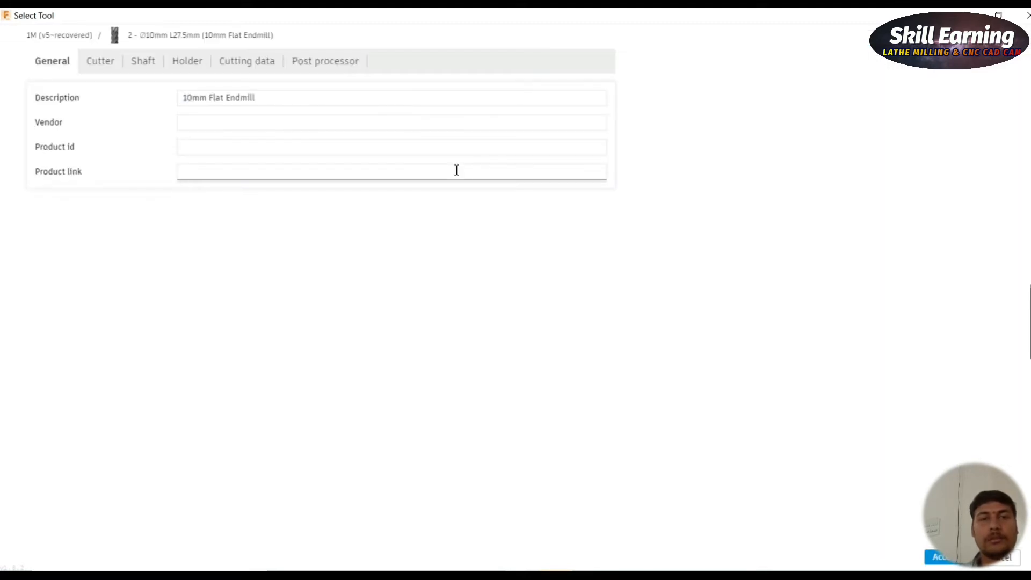
pyautogui.click(97, 63)
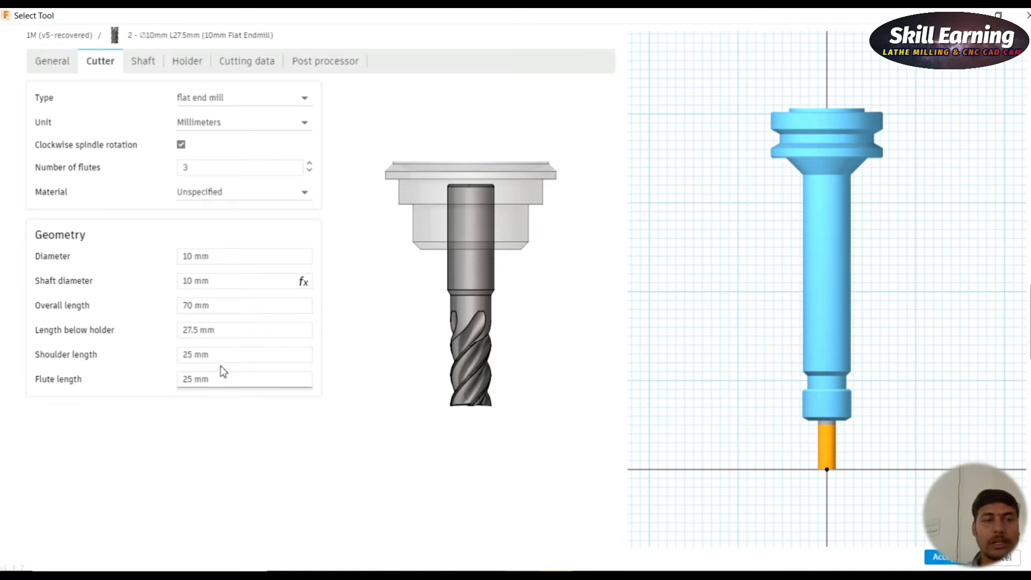
pyautogui.click(214, 307)
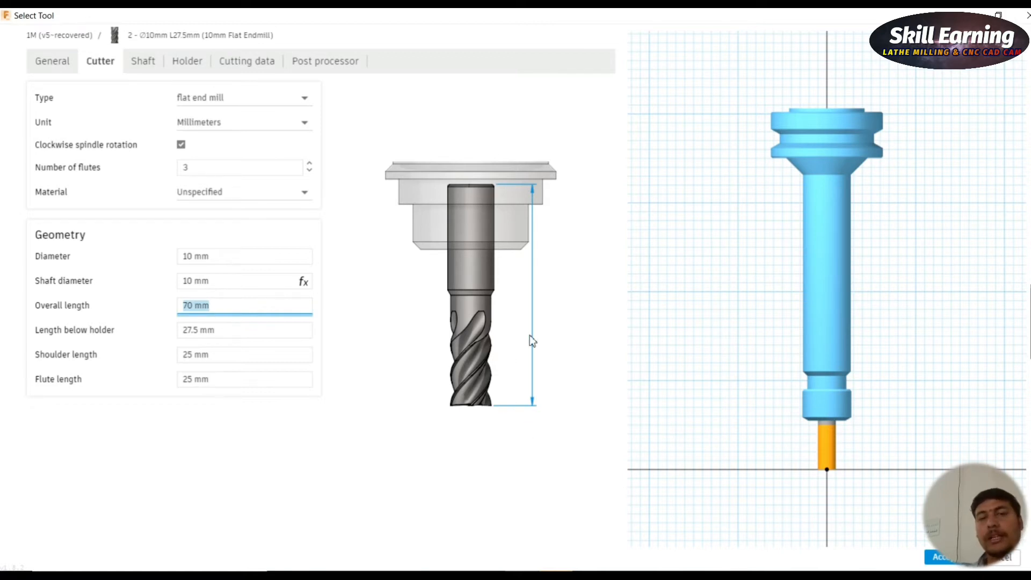
pyautogui.click(224, 331)
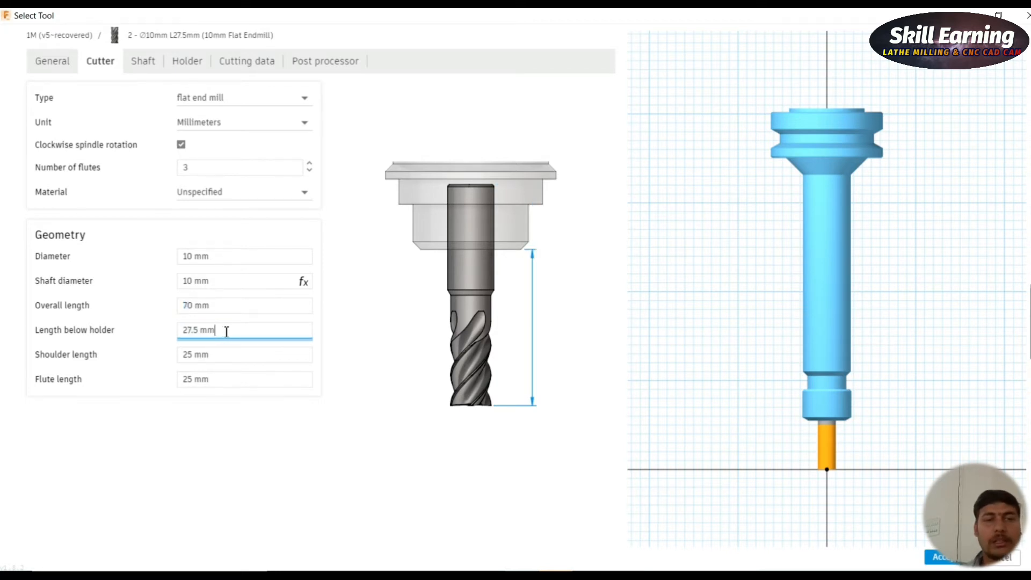
pyautogui.write('50')
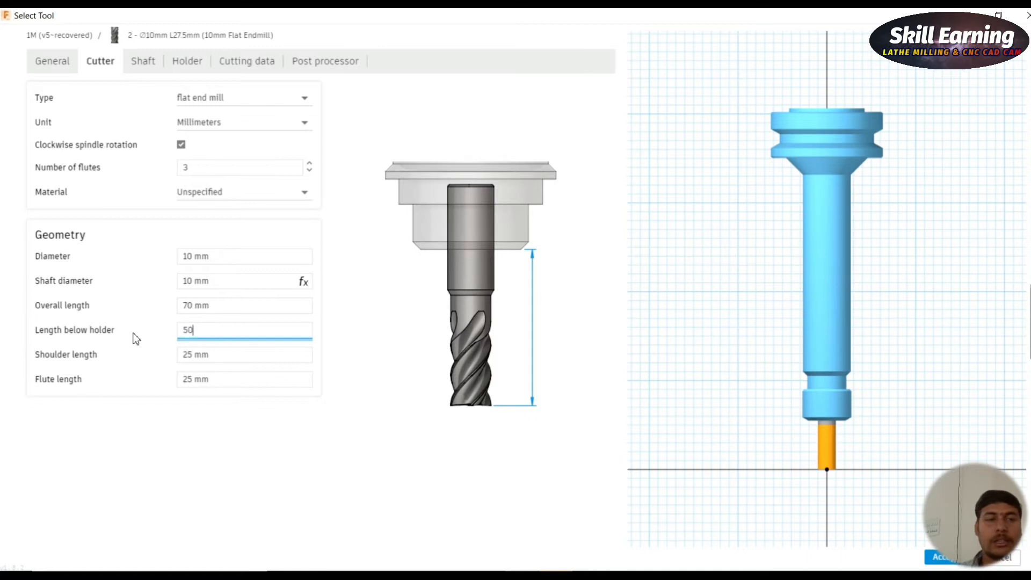
# - Set the end mill's shoulder length to 45 mm
pyautogui.click(216, 356)
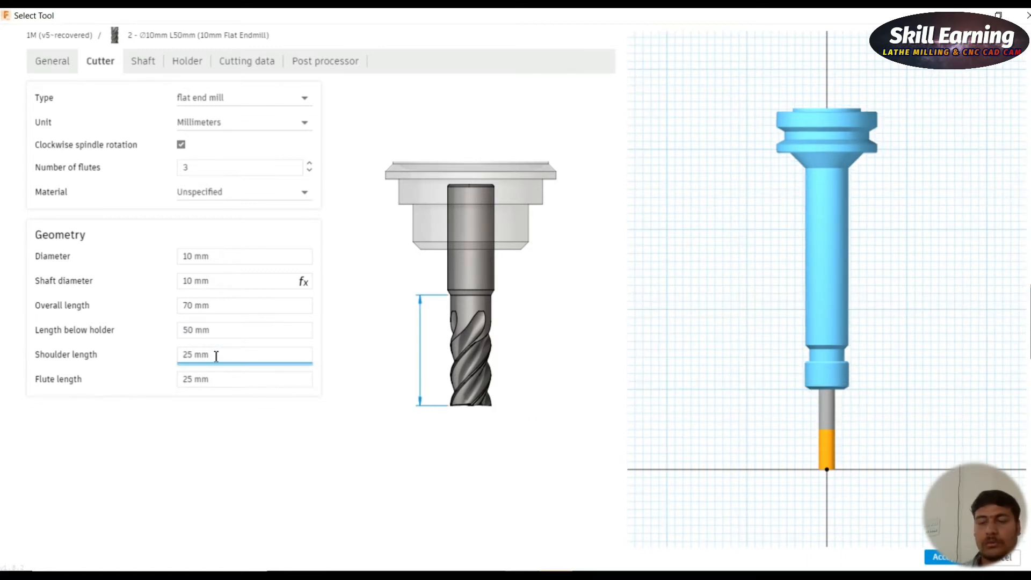
pyautogui.write('4')
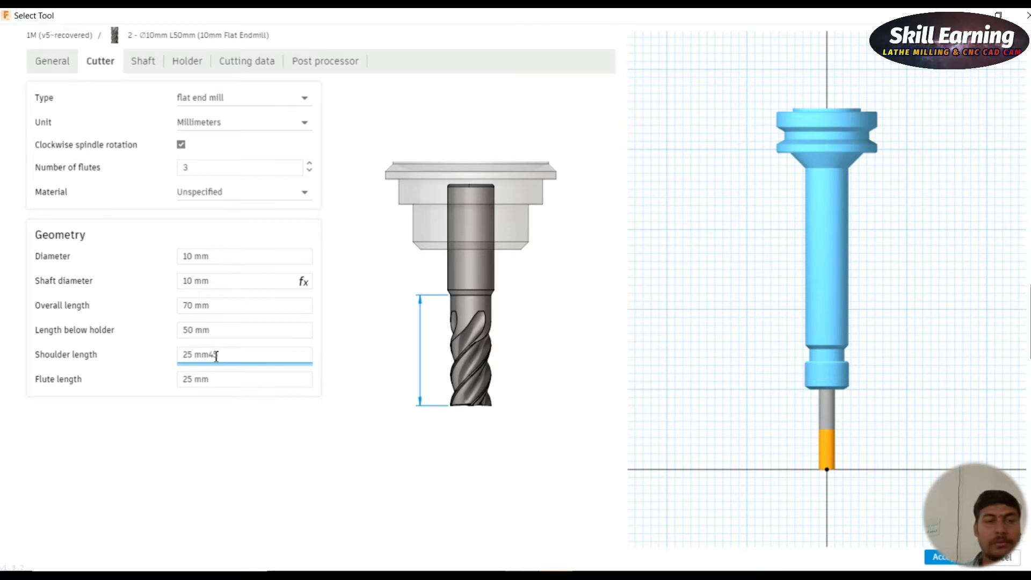
pyautogui.write('5')
pyautogui.click(210, 354)
pyautogui.press('BackSpace')
pyautogui.press('BackSpace')
pyautogui.press('BackSpace')
pyautogui.press('BackSpace')
pyautogui.press('BackSpace')
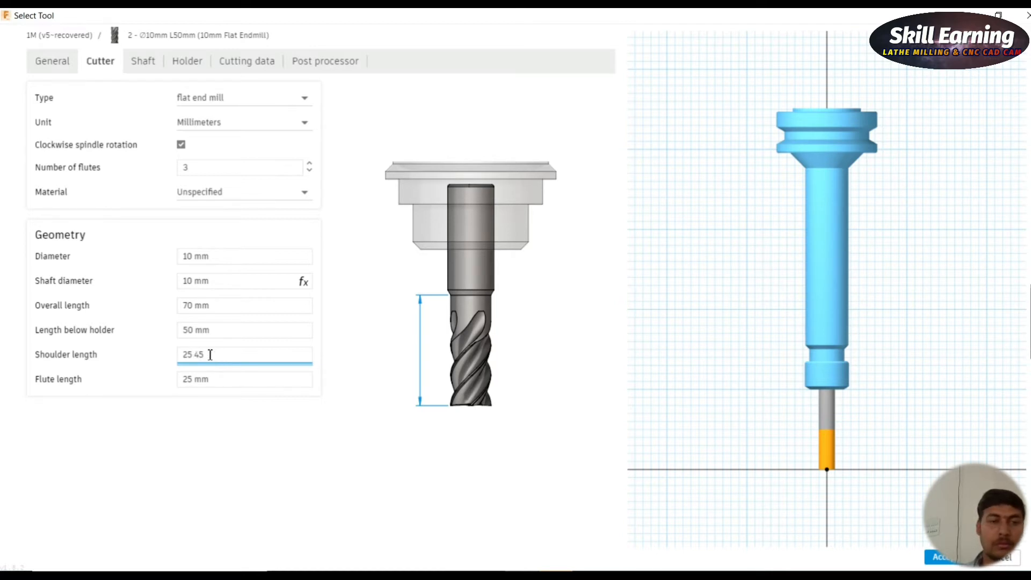
# - Set the end mill's flute length to 40 mm, accept the tool edits and reassign the tool to the adaptive operation
pyautogui.click(225, 380)
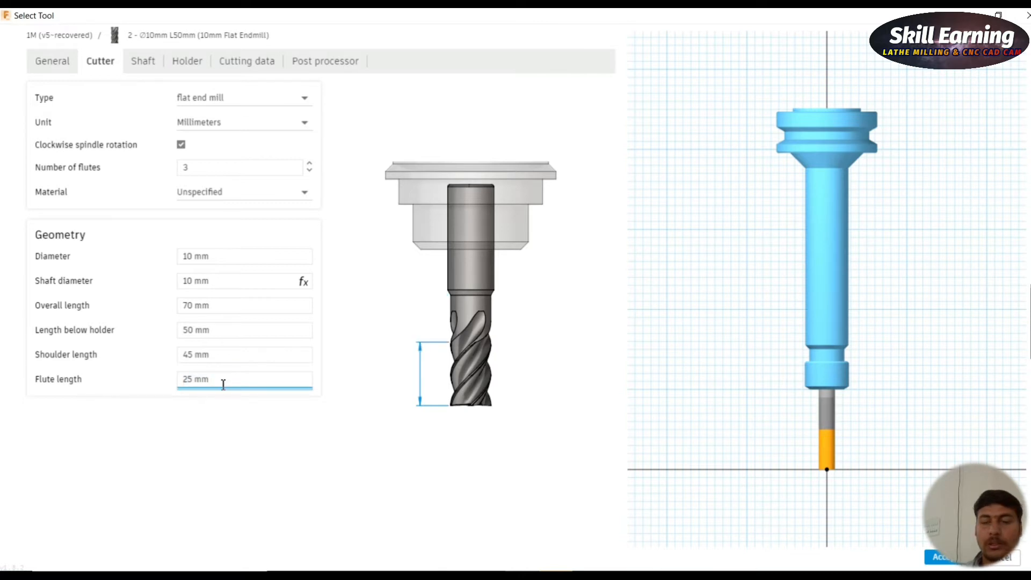
pyautogui.press('BackSpace')
pyautogui.press('BackSpace')
pyautogui.press('BackSpace')
pyautogui.press('BackSpace')
pyautogui.press('BackSpace')
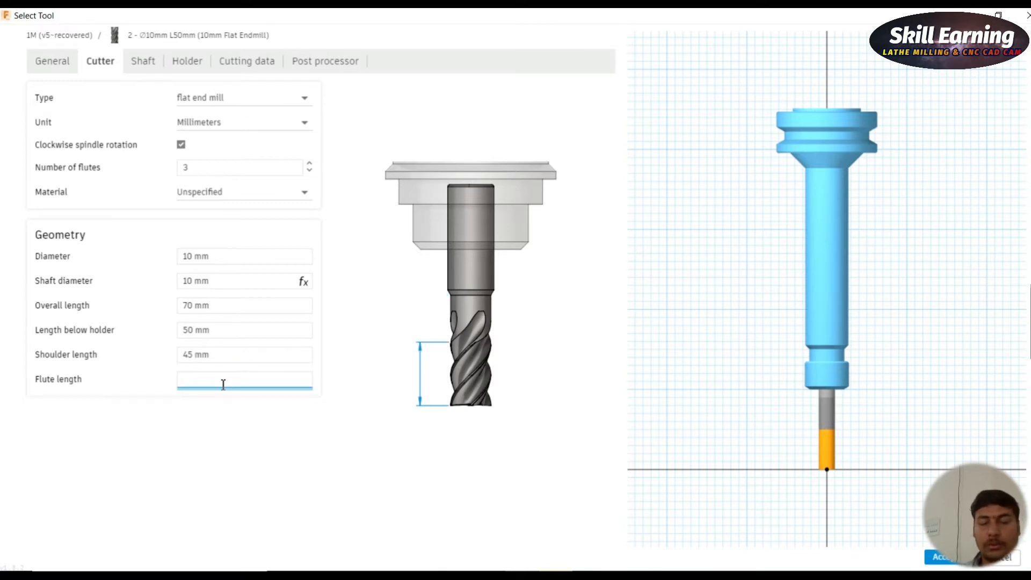
pyautogui.write('40')
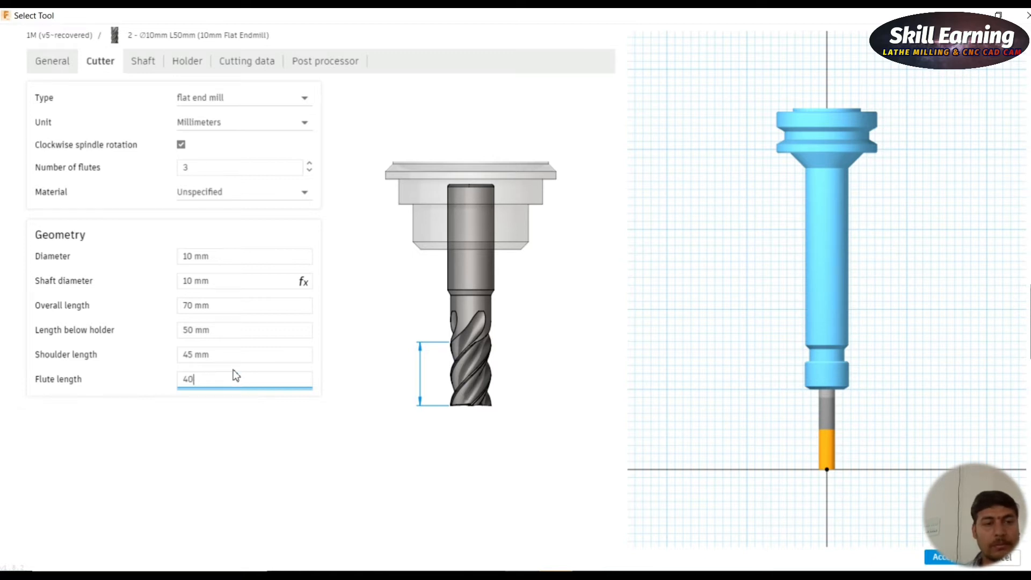
pyautogui.press('Return')
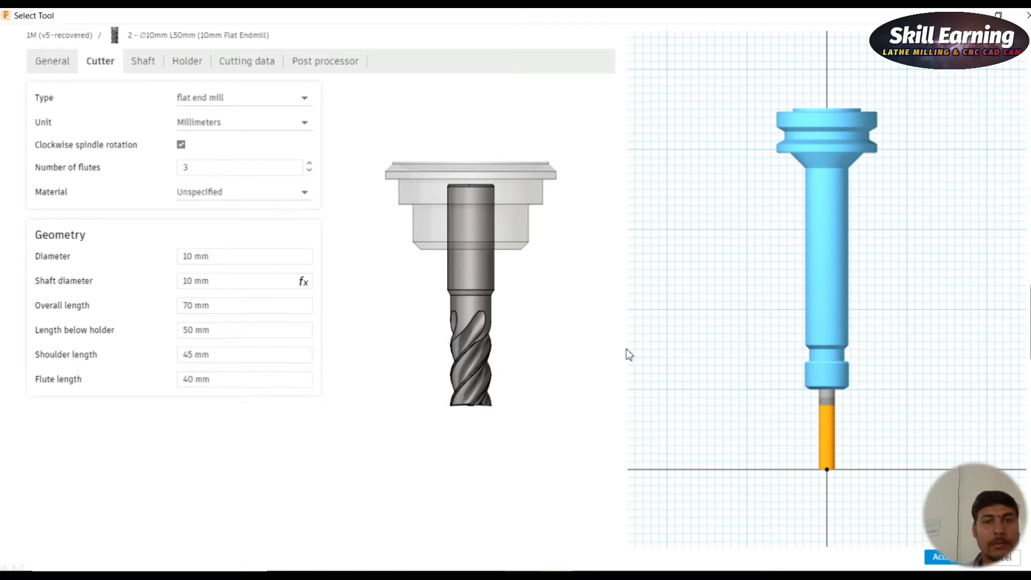
pyautogui.click(935, 558)
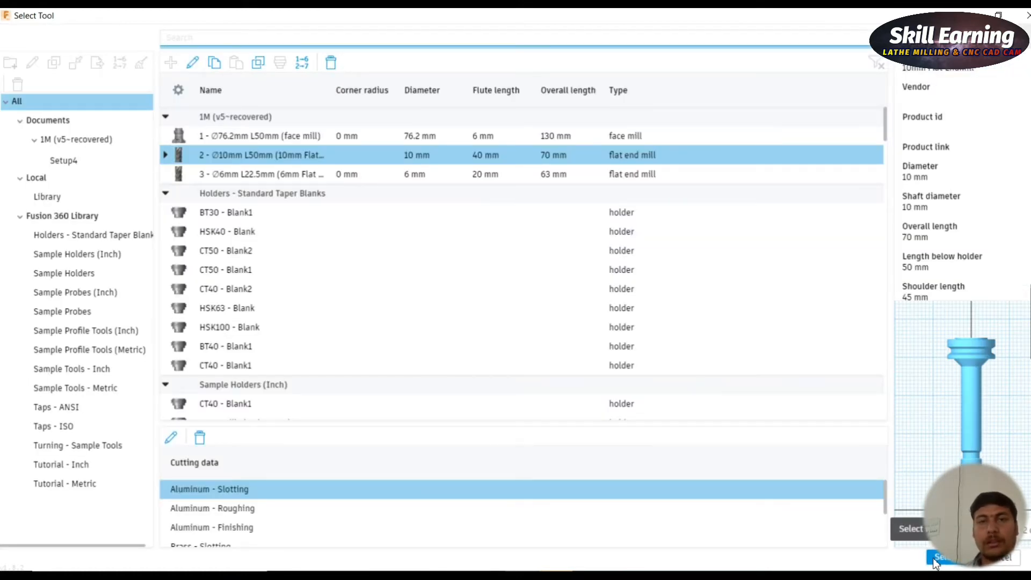
pyautogui.click(935, 558)
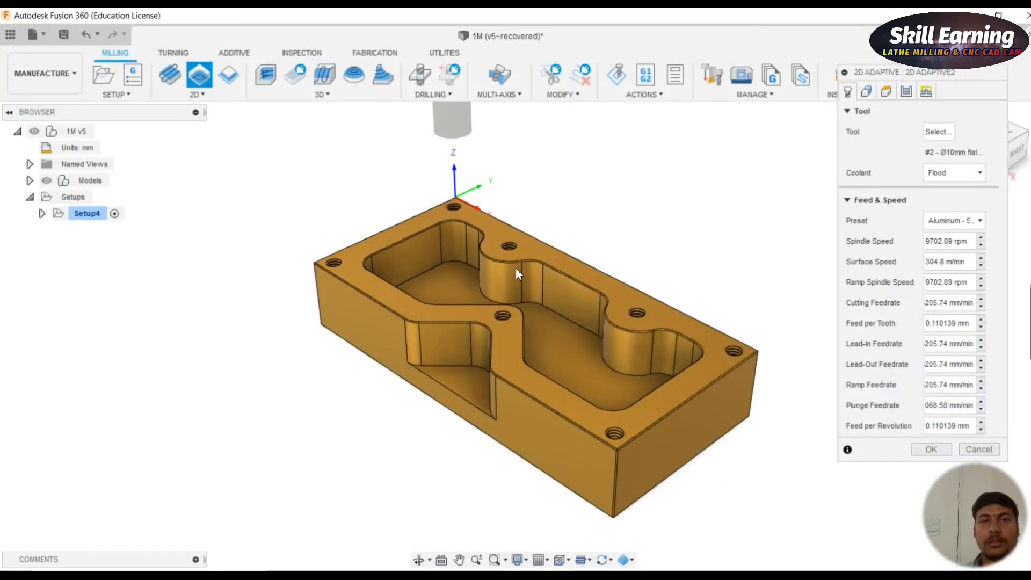
pyautogui.scroll(-5, 456, 320)
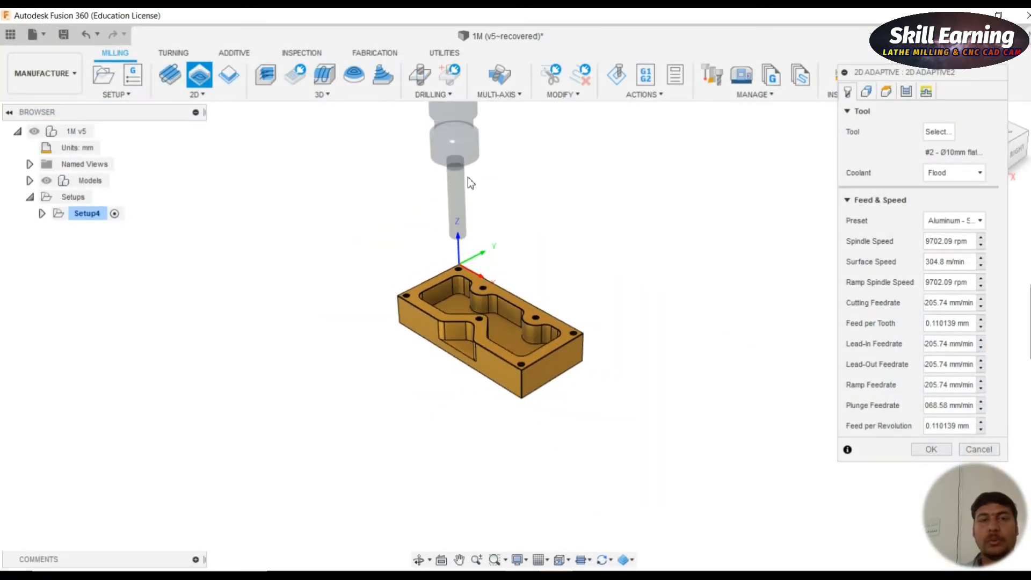
pyautogui.scroll(5, 594, 214)
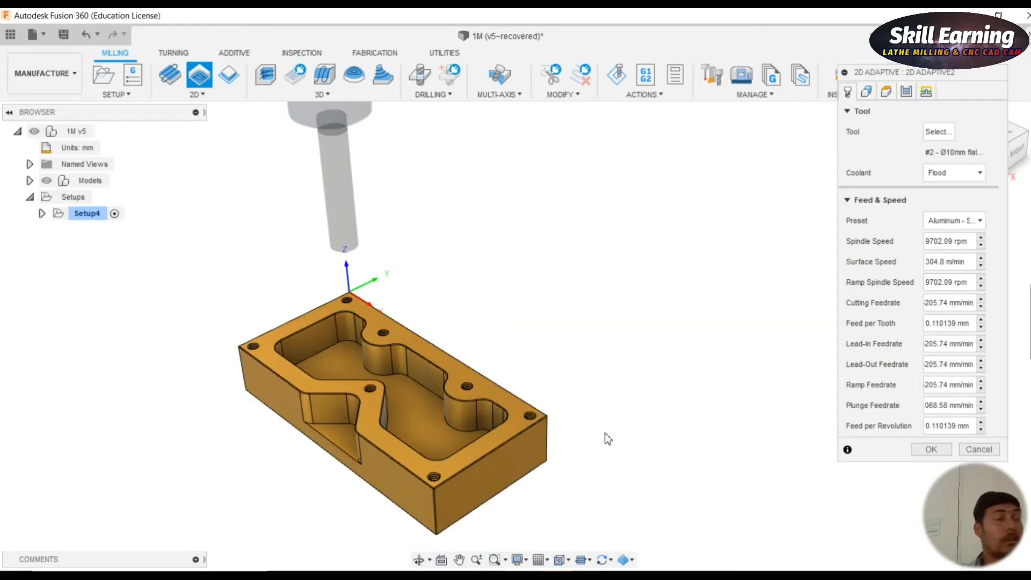
# - Apply the Aluminum - Finishing preset to the adaptive operation and set the spindle speed to 2800 rpm
pyautogui.click(949, 221)
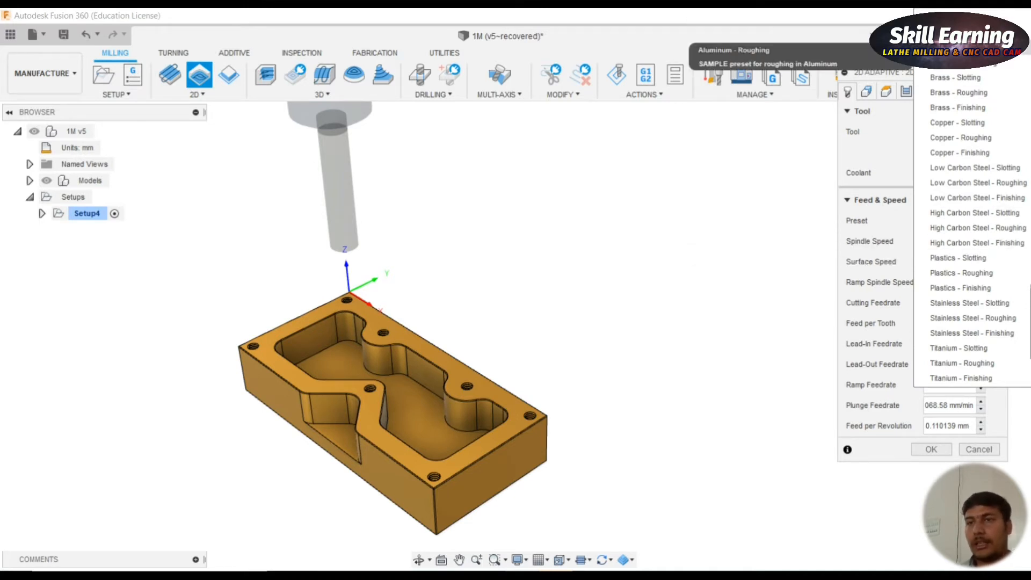
pyautogui.click(964, 71)
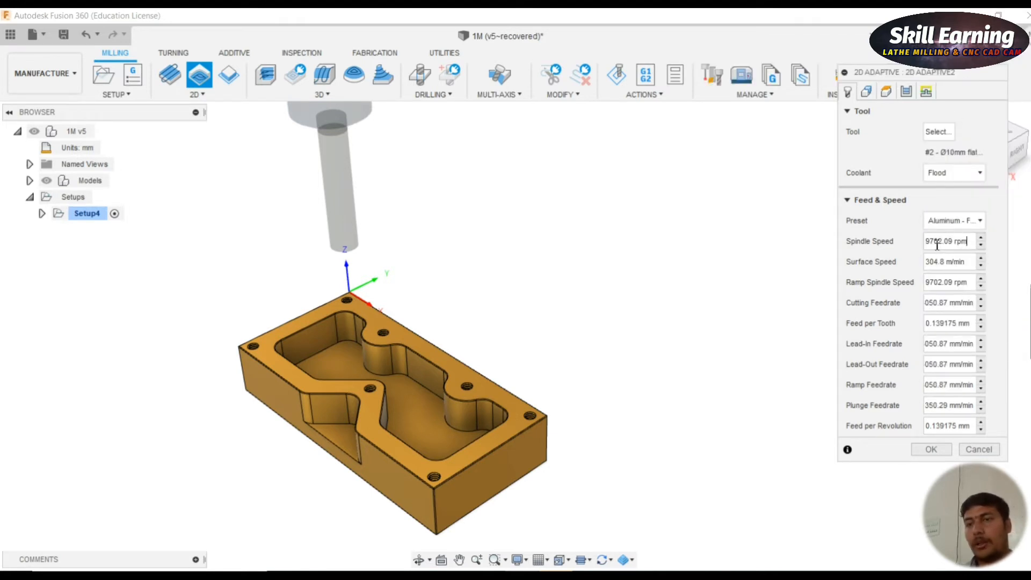
pyautogui.moveTo(968, 241); pyautogui.dragTo(896, 241)
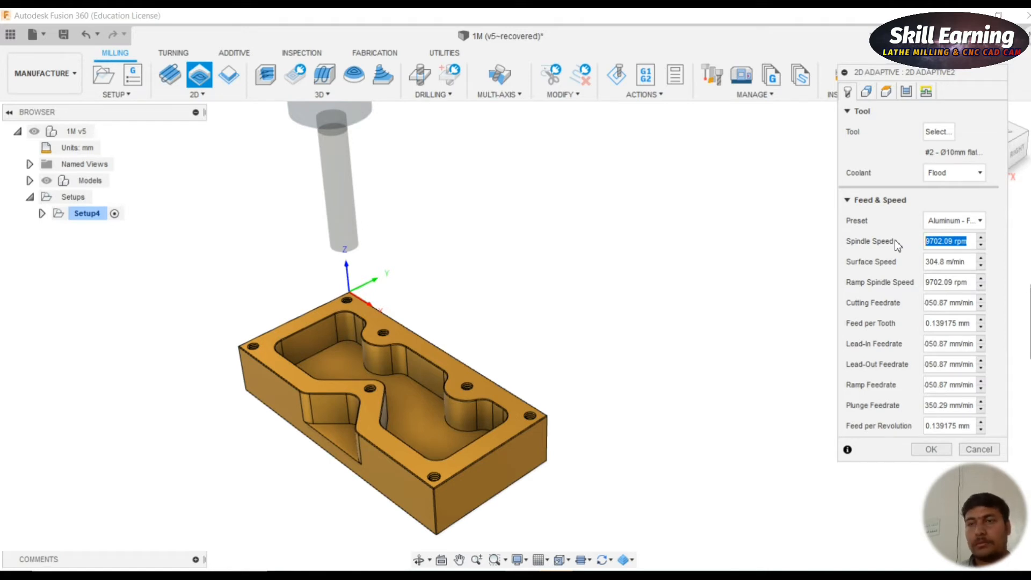
pyautogui.write('3')
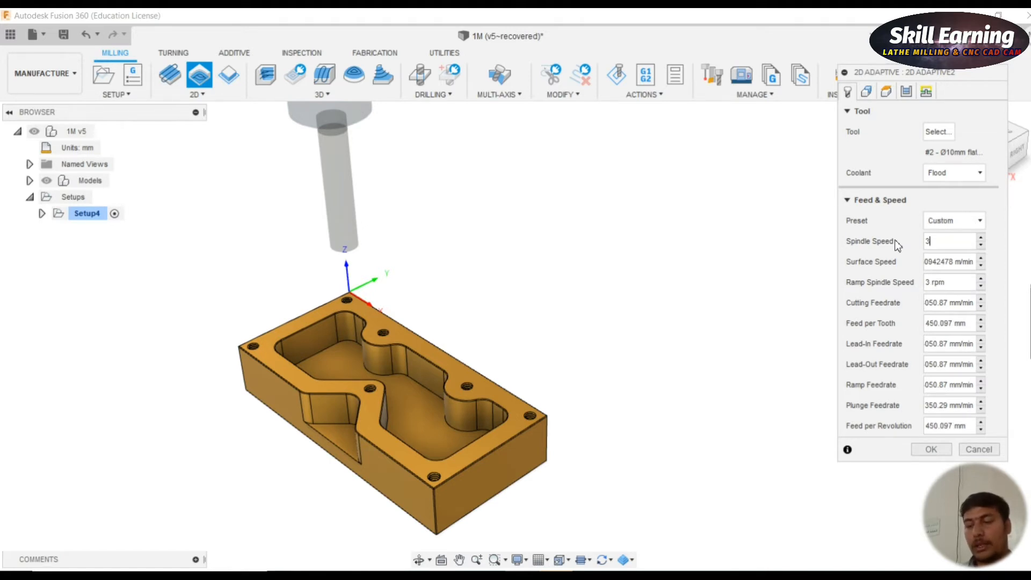
pyautogui.write('000')
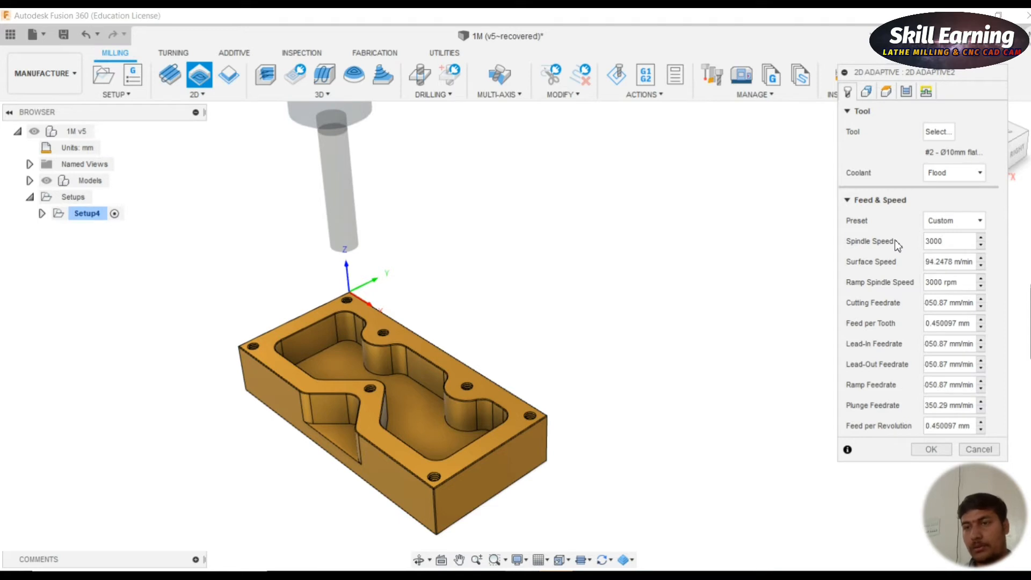
pyautogui.click(950, 244)
pyautogui.press('BackSpace')
pyautogui.press('BackSpace')
pyautogui.press('BackSpace')
pyautogui.press('BackSpace')
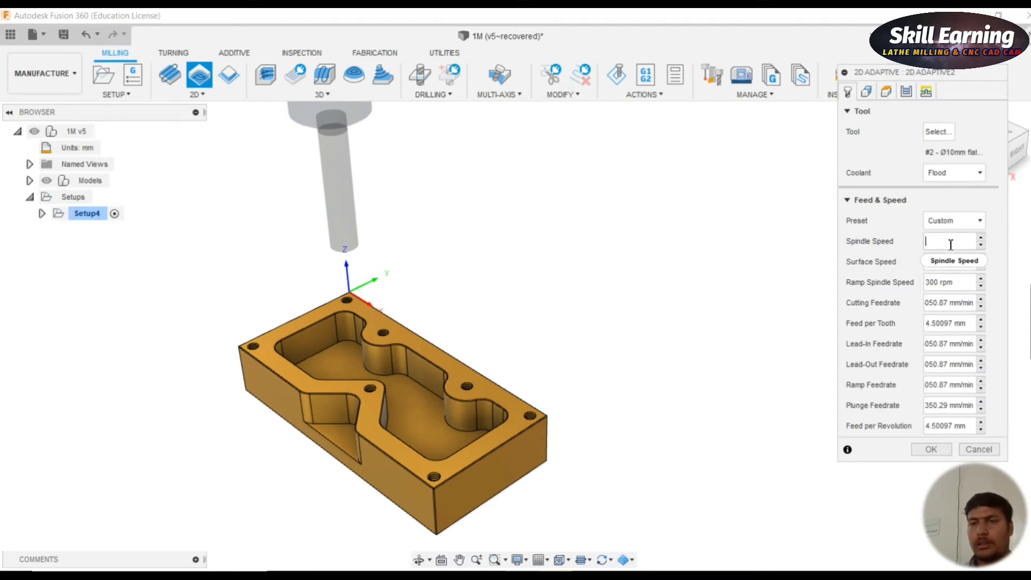
pyautogui.write('2')
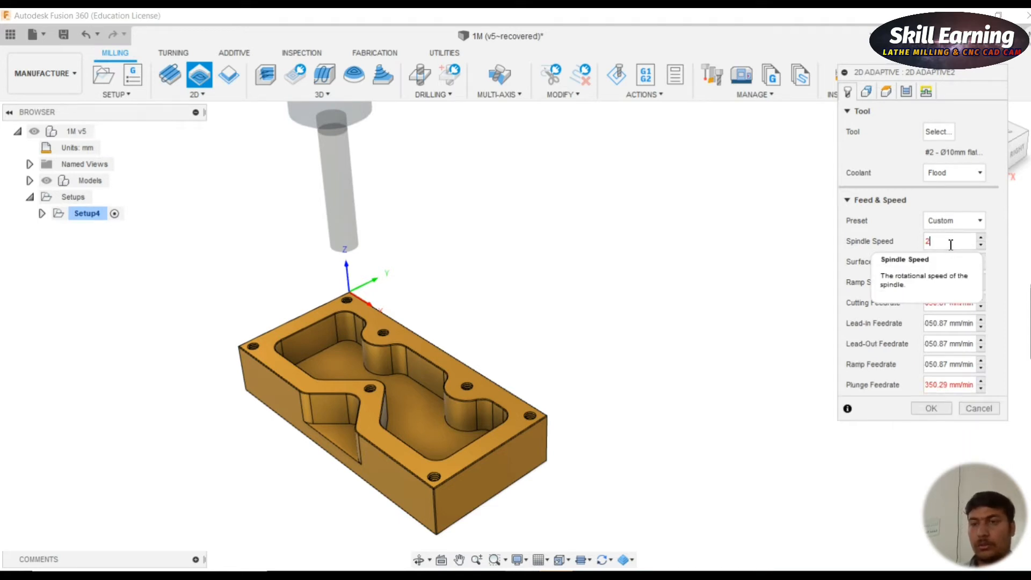
pyautogui.write('800')
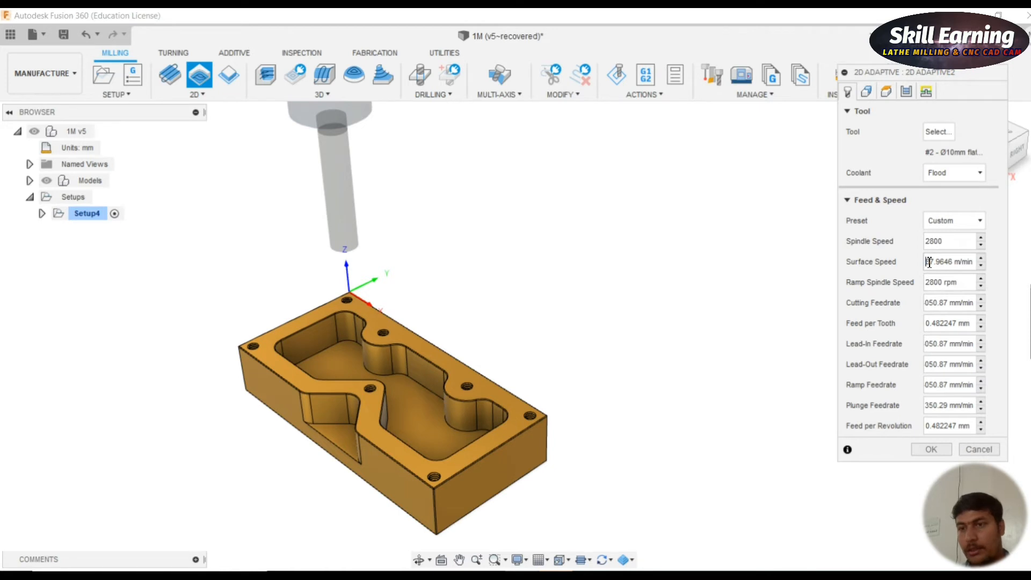
# - Set the cutting feedrate to 1050.87 mm/min and the plunge feedrate to 50.29 mm/min
pyautogui.click(932, 304)
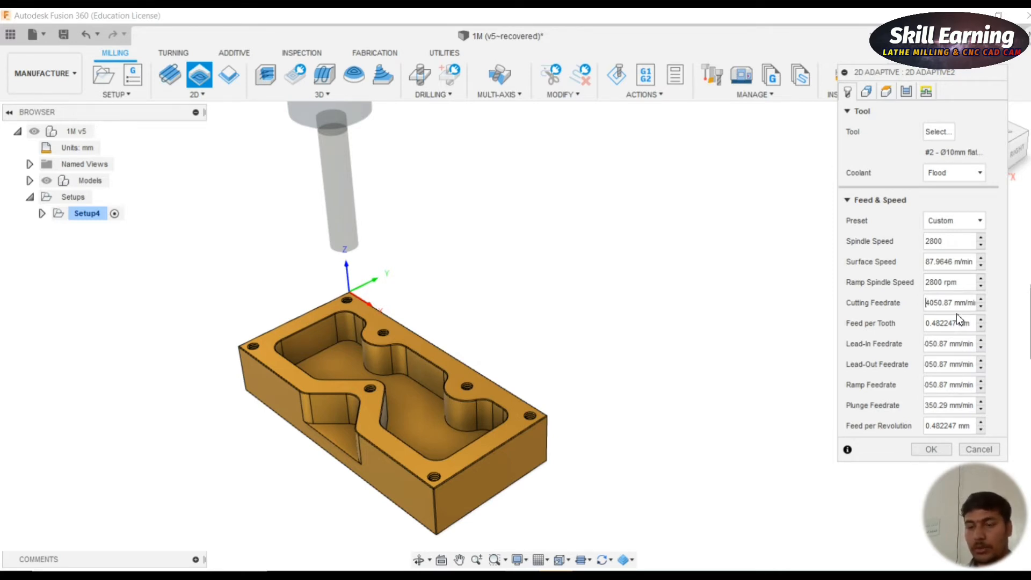
pyautogui.press('Return')
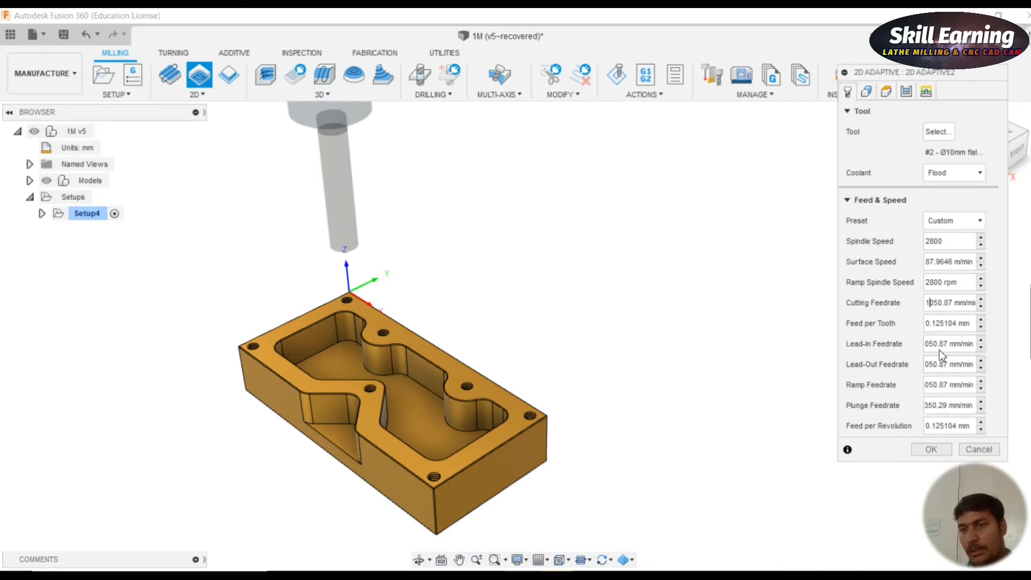
pyautogui.click(931, 411)
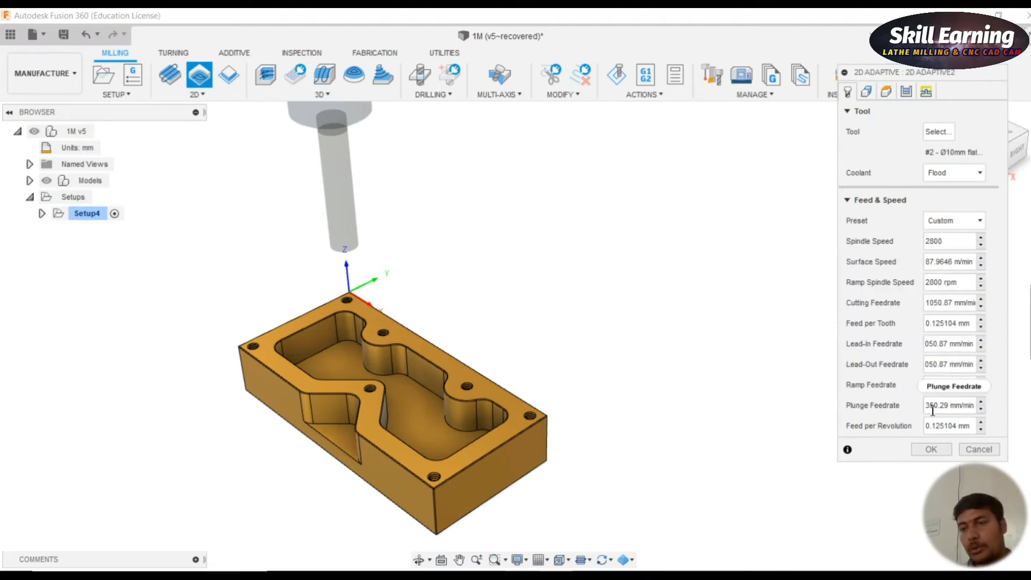
pyautogui.press('BackSpace')
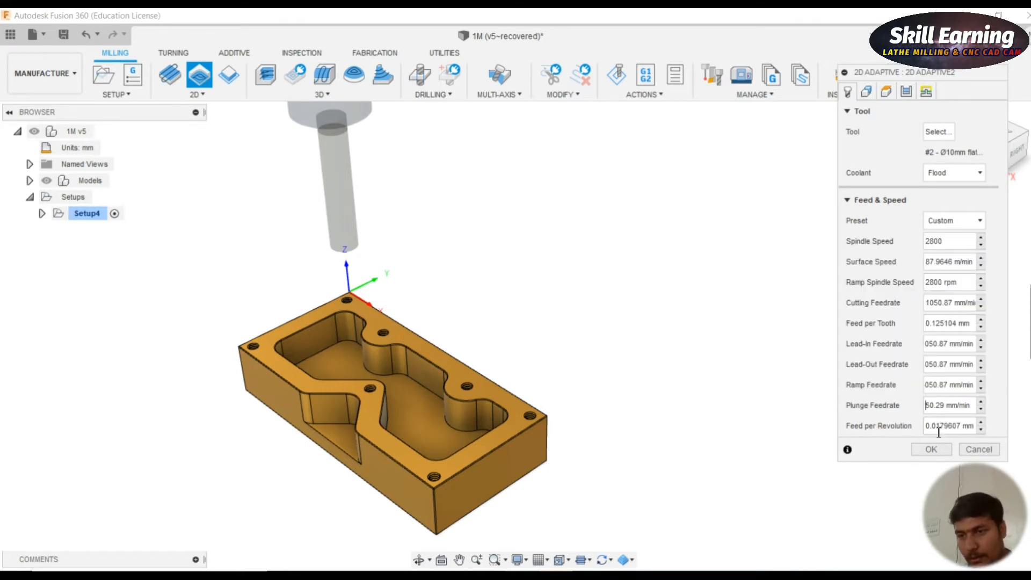
# - Set the adaptive operation's clearance height offset to 25 mm from the retract height
pyautogui.click(867, 92)
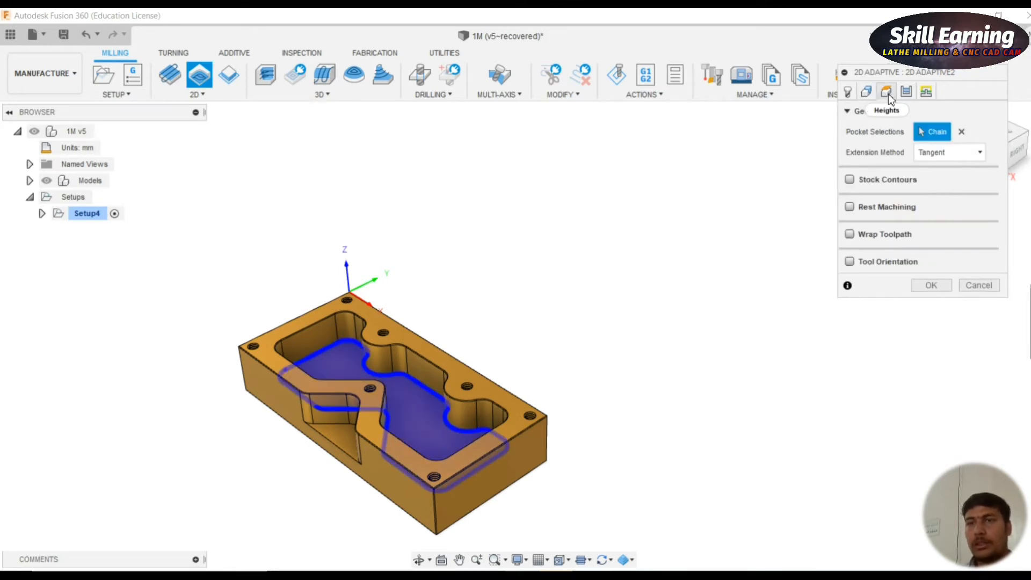
pyautogui.click(887, 92)
pyautogui.scroll(-3, 553, 328)
pyautogui.scroll(4, 555, 328)
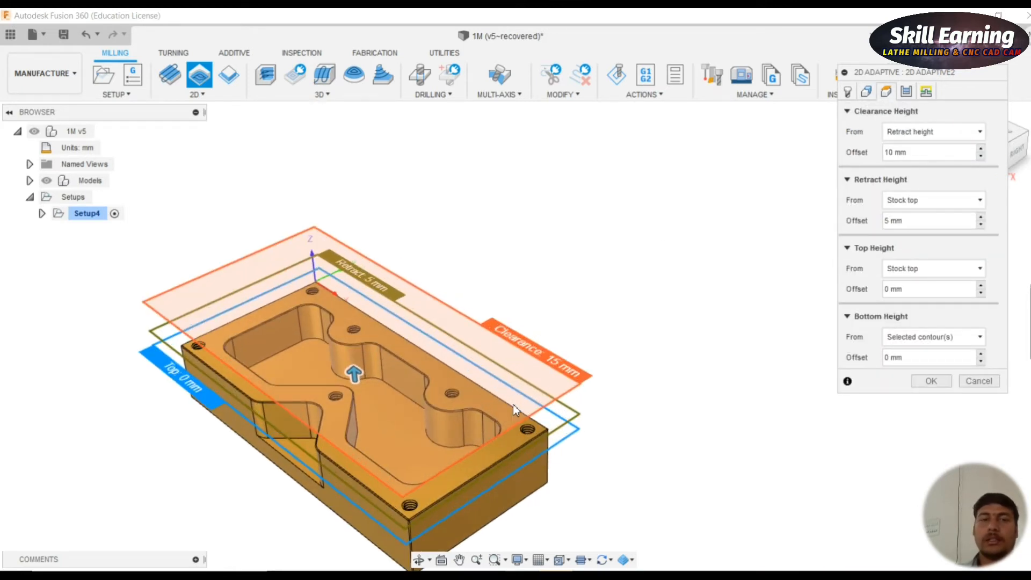
pyautogui.moveTo(532, 401); pyautogui.dragTo(615, 344, button='middle')
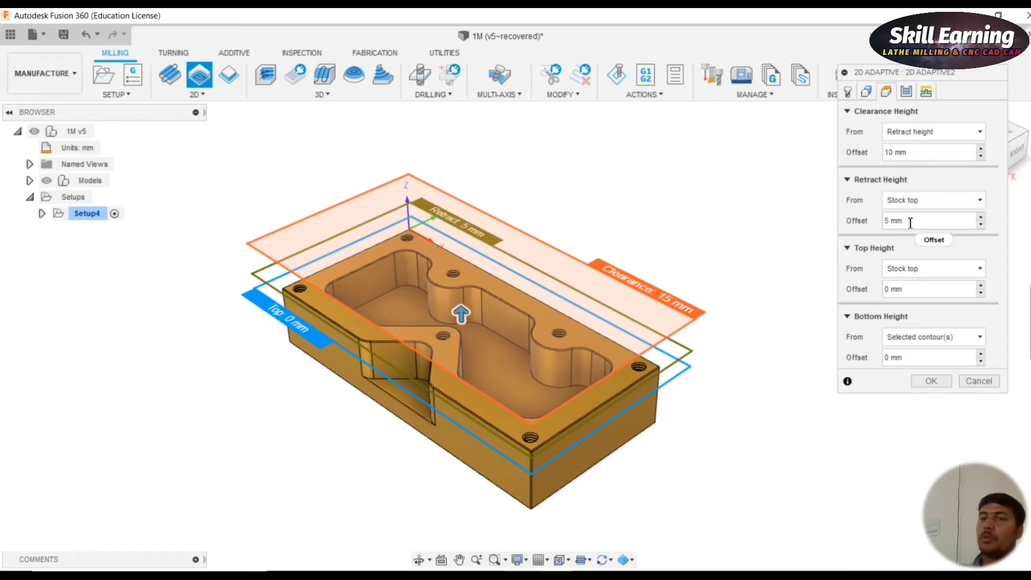
pyautogui.moveTo(910, 223)
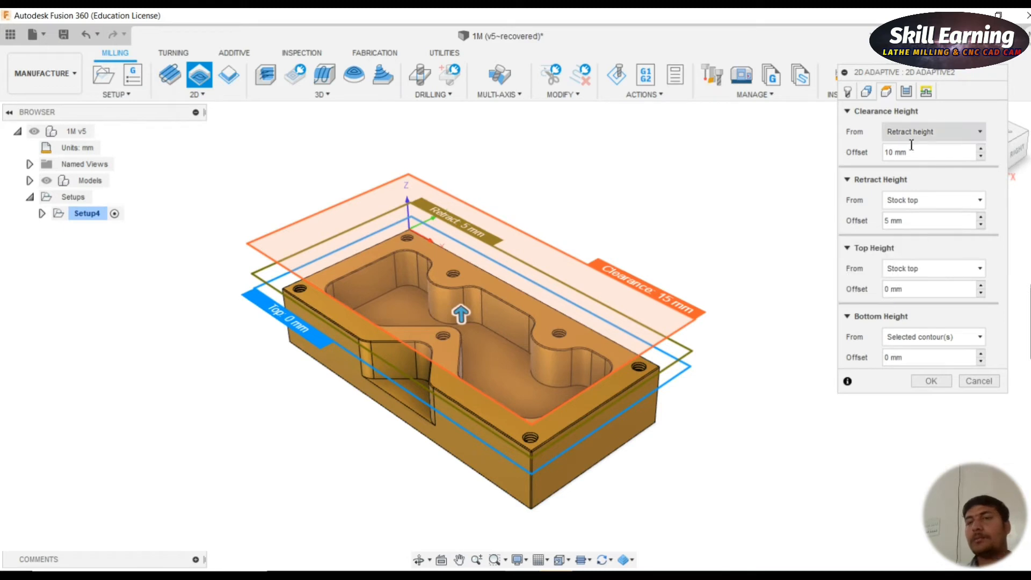
pyautogui.moveTo(909, 153); pyautogui.dragTo(859, 159)
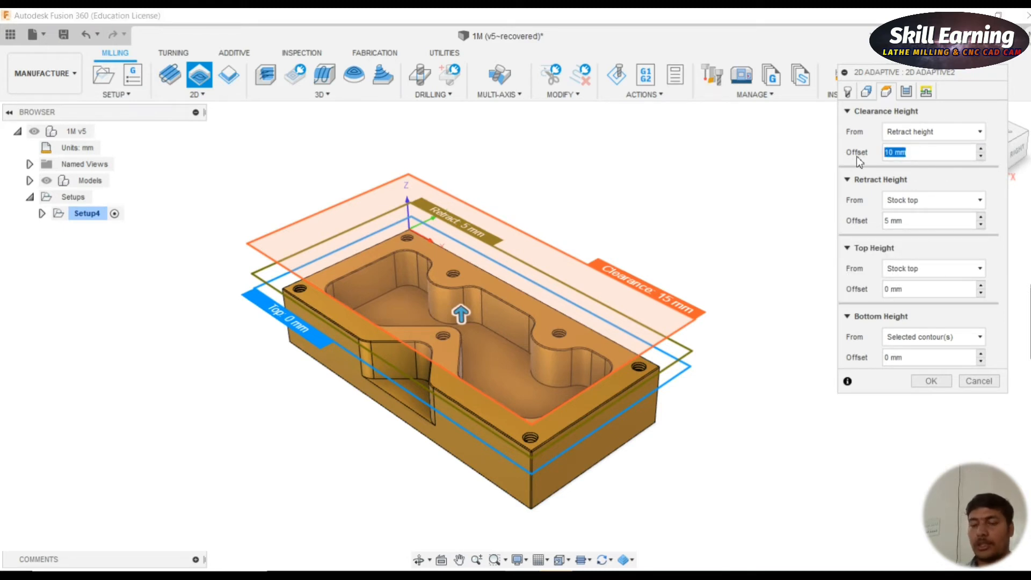
pyautogui.write('25')
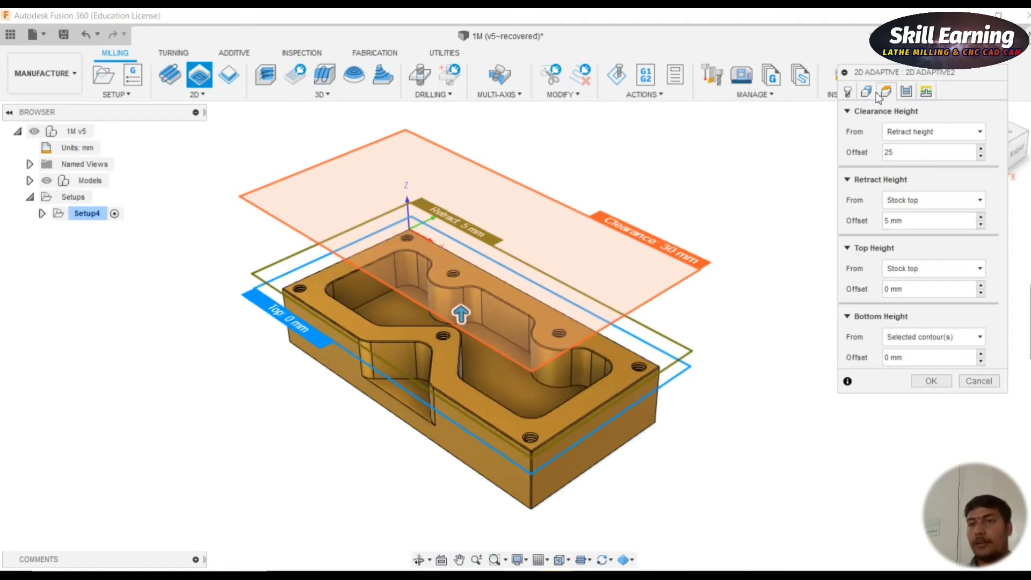
# - Set the machining tolerance of the adaptive passes to 0.01 mm
pyautogui.click(911, 92)
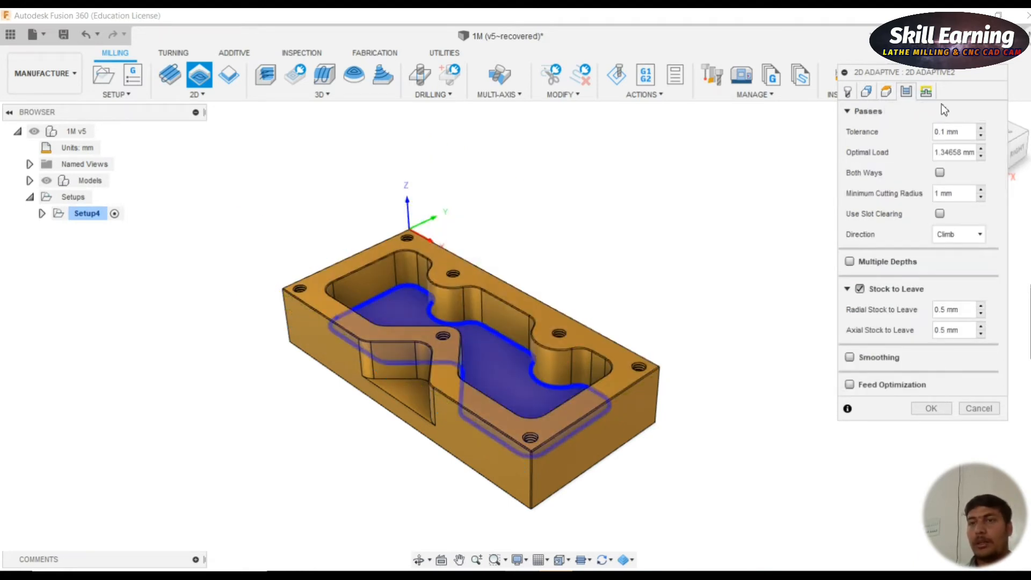
pyautogui.press('BackSpace')
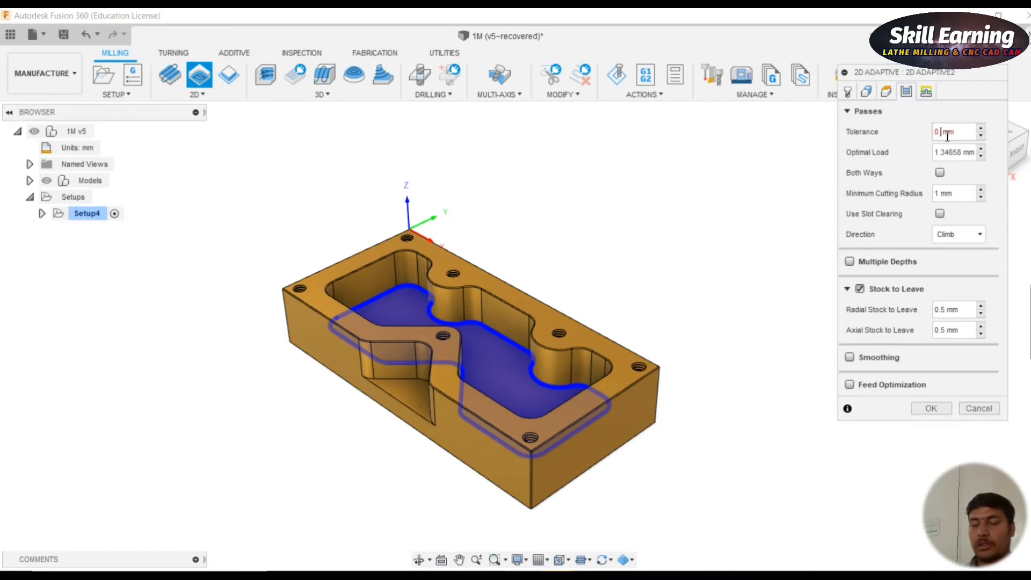
pyautogui.write('0.1')
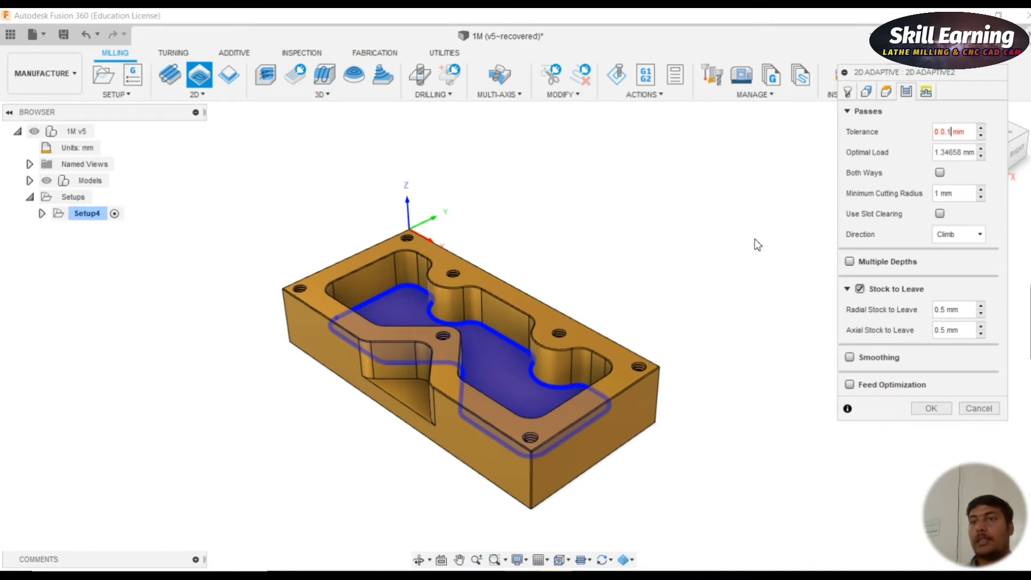
pyautogui.press('BackSpace')
pyautogui.press('BackSpace')
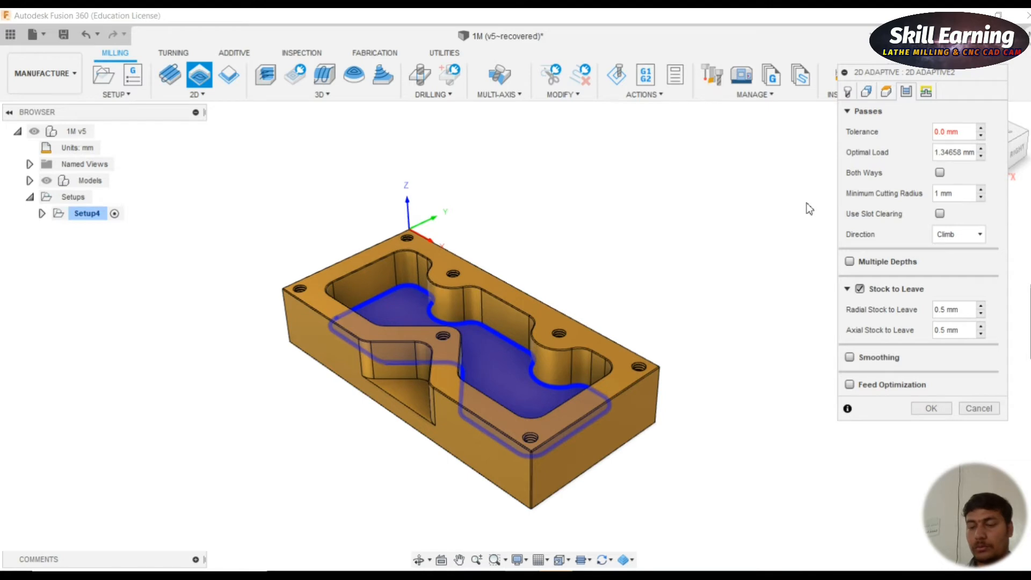
pyautogui.write('1')
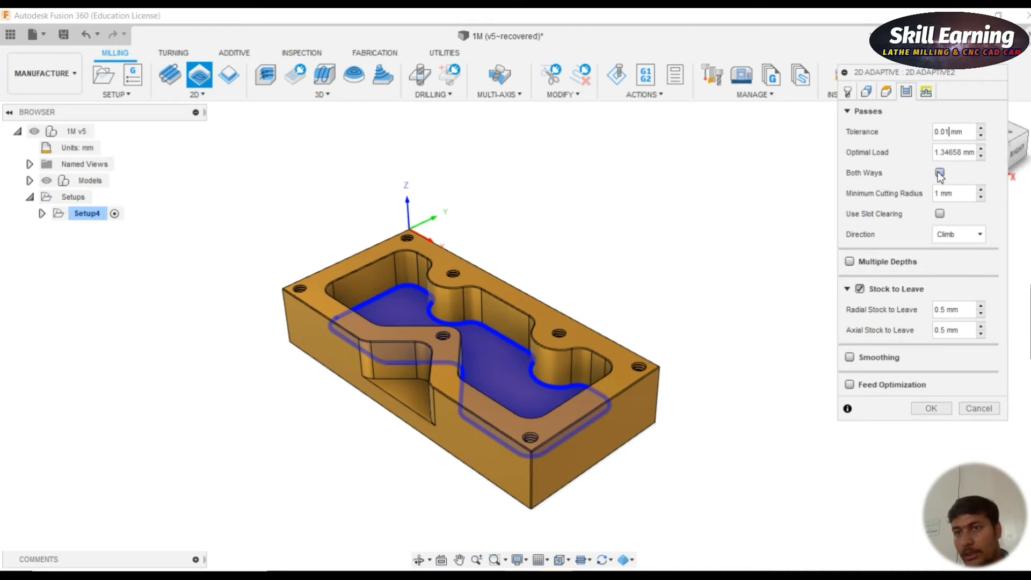
pyautogui.moveTo(940, 177)
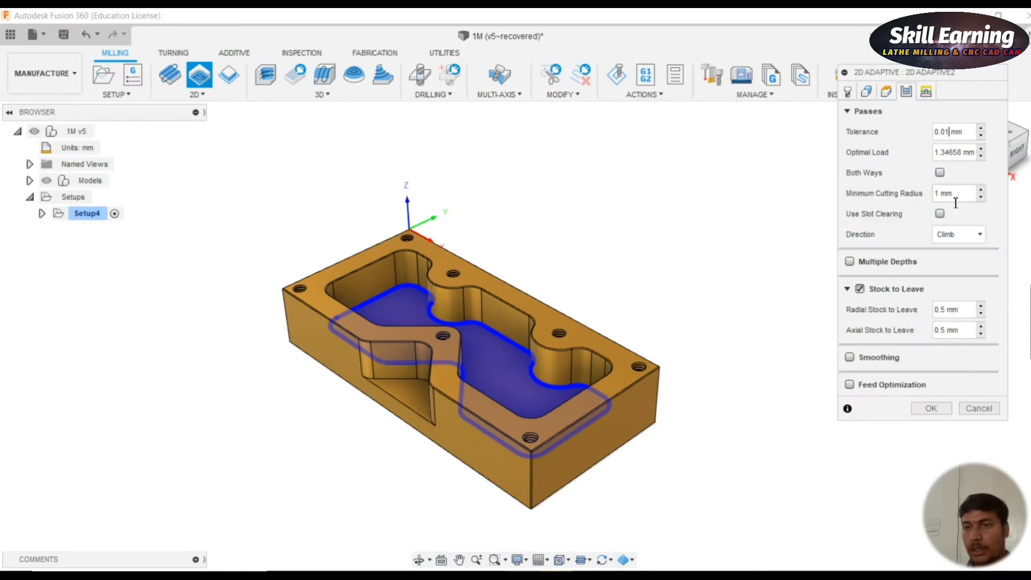
pyautogui.click(961, 198)
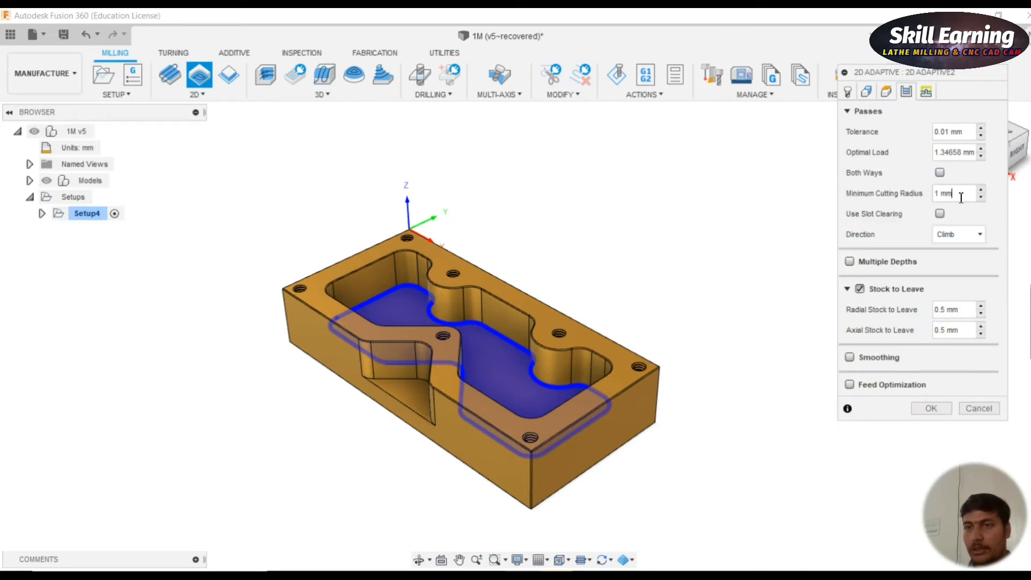
pyautogui.moveTo(961, 197); pyautogui.dragTo(915, 189)
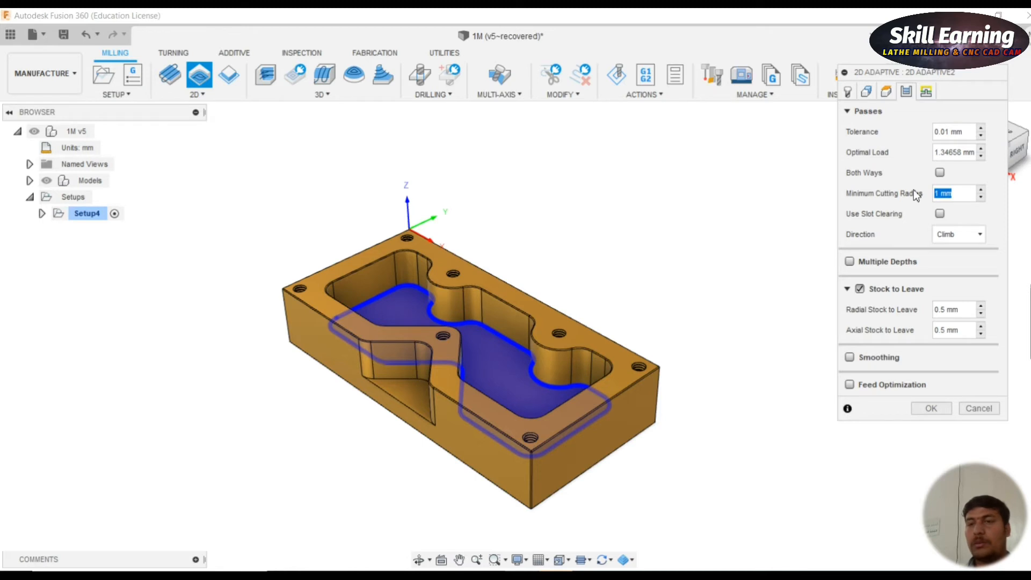
pyautogui.click(799, 190)
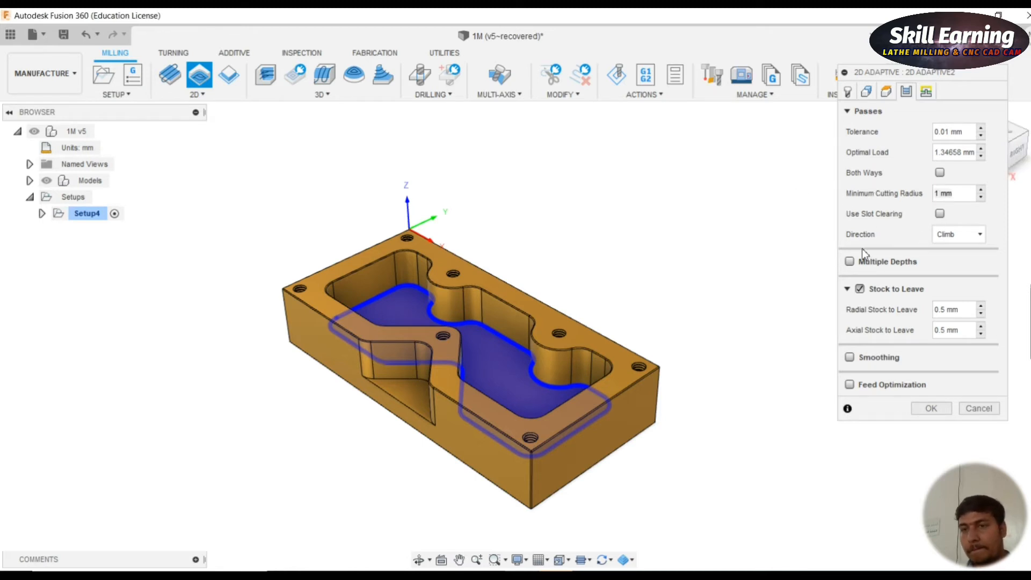
# - Enable multiple depths with a maximum roughing stepdown of 0.25 mm and turn off stock to leave
pyautogui.click(850, 263)
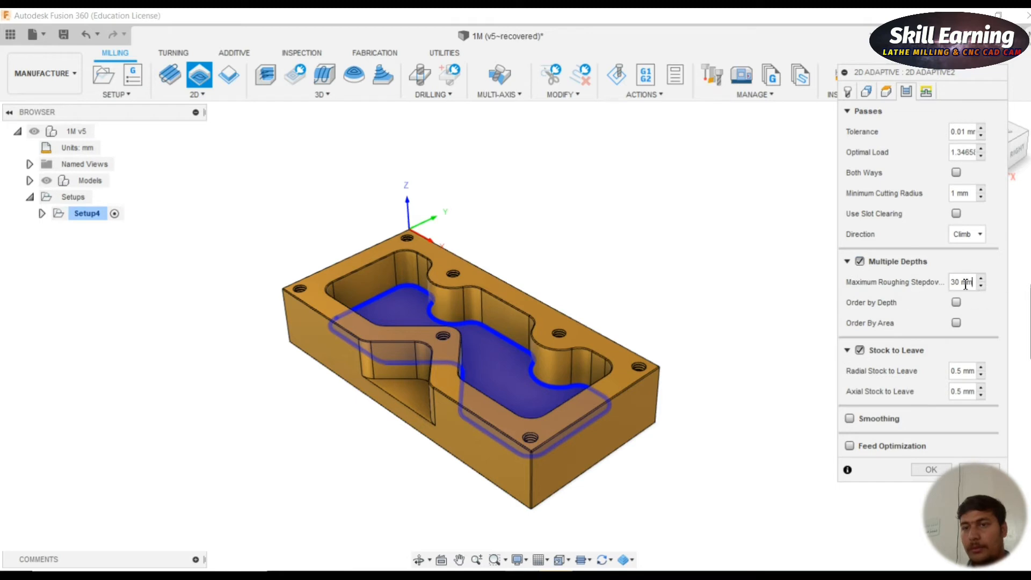
pyautogui.moveTo(973, 283); pyautogui.dragTo(913, 285)
pyautogui.write('0.25')
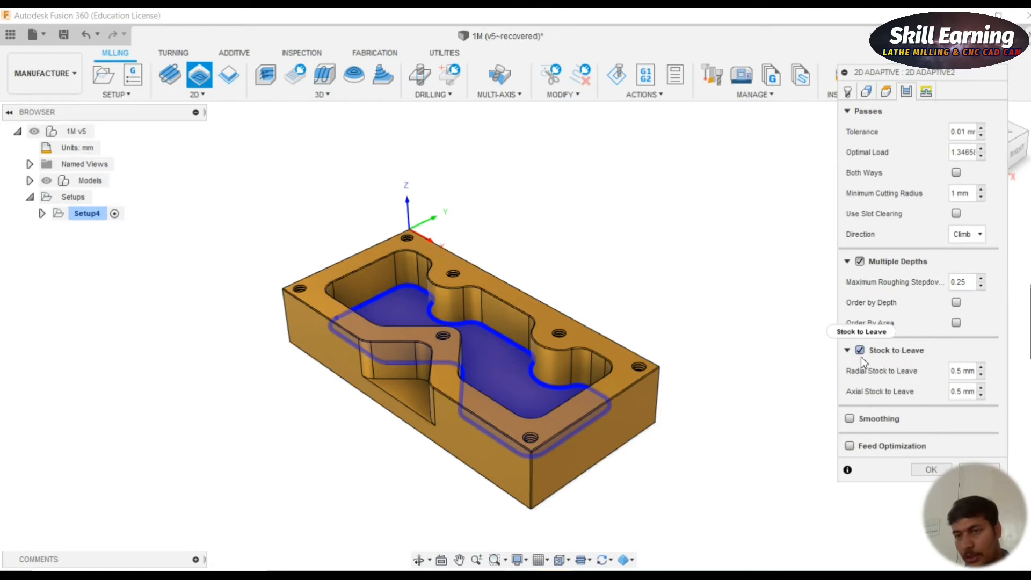
pyautogui.moveTo(861, 352)
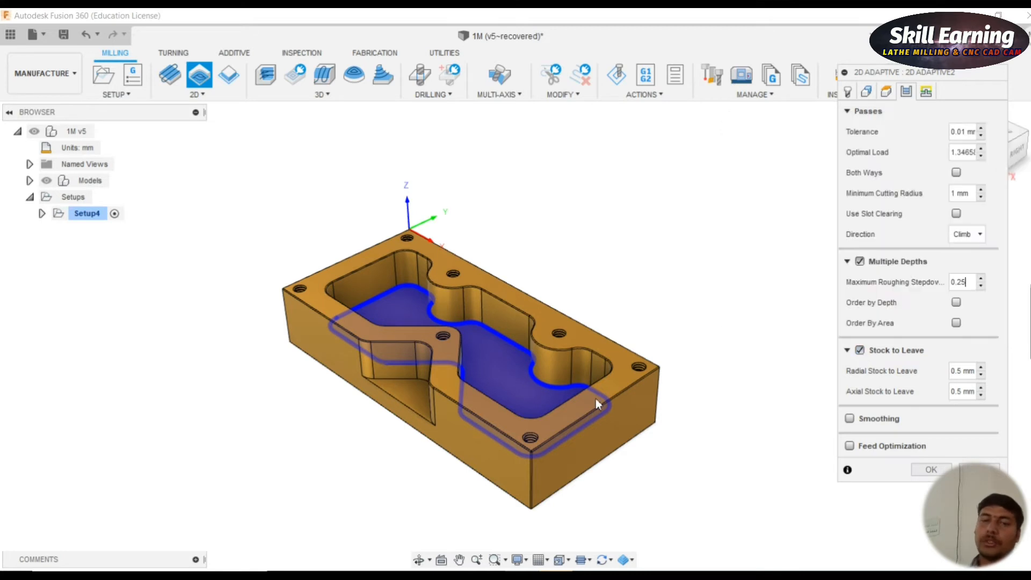
pyautogui.click(859, 350)
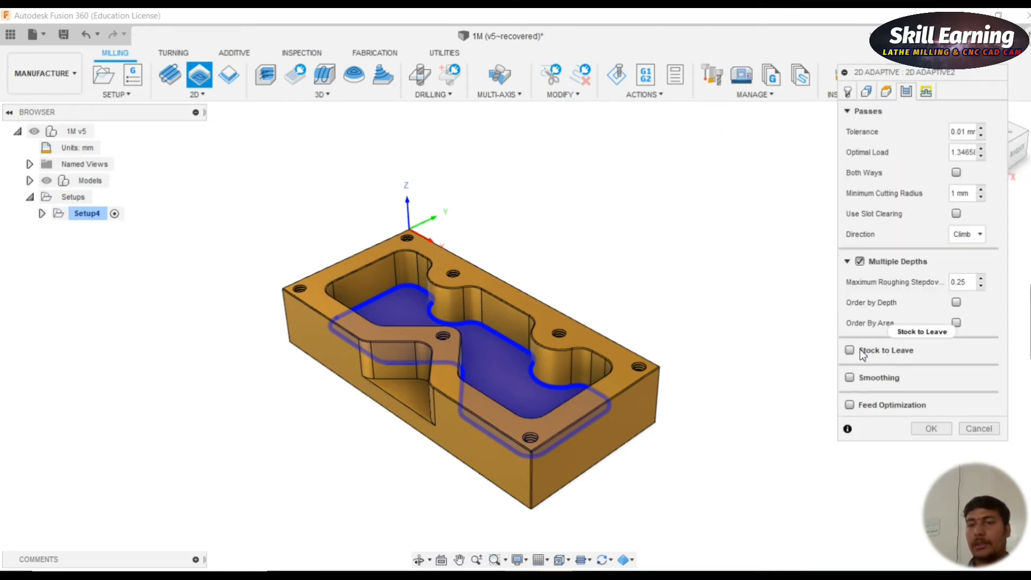
# - Review the linking settings and accept the 2D adaptive operation to generate the pocket toolpath
pyautogui.click(924, 92)
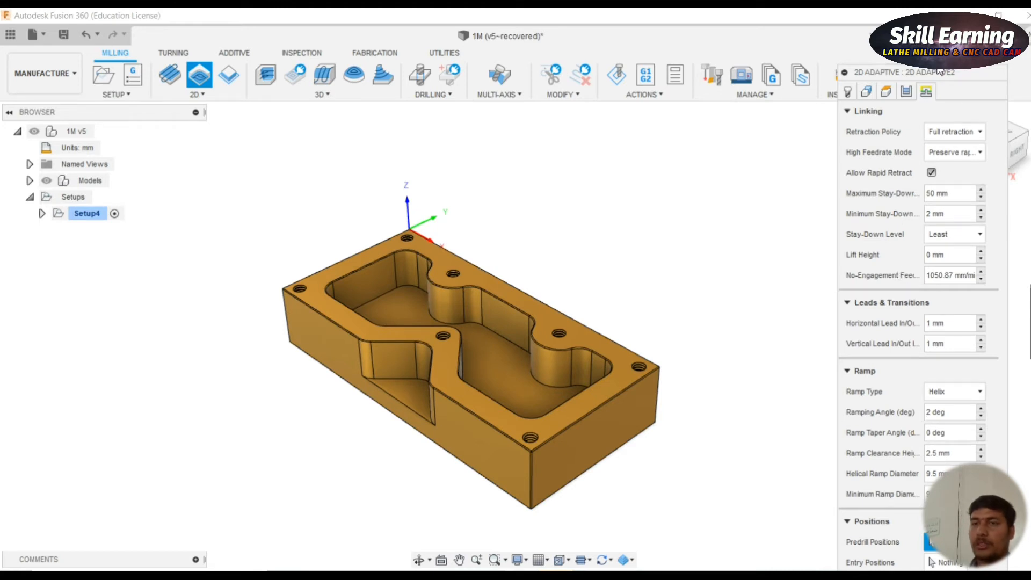
pyautogui.moveTo(950, 78); pyautogui.dragTo(900, 42)
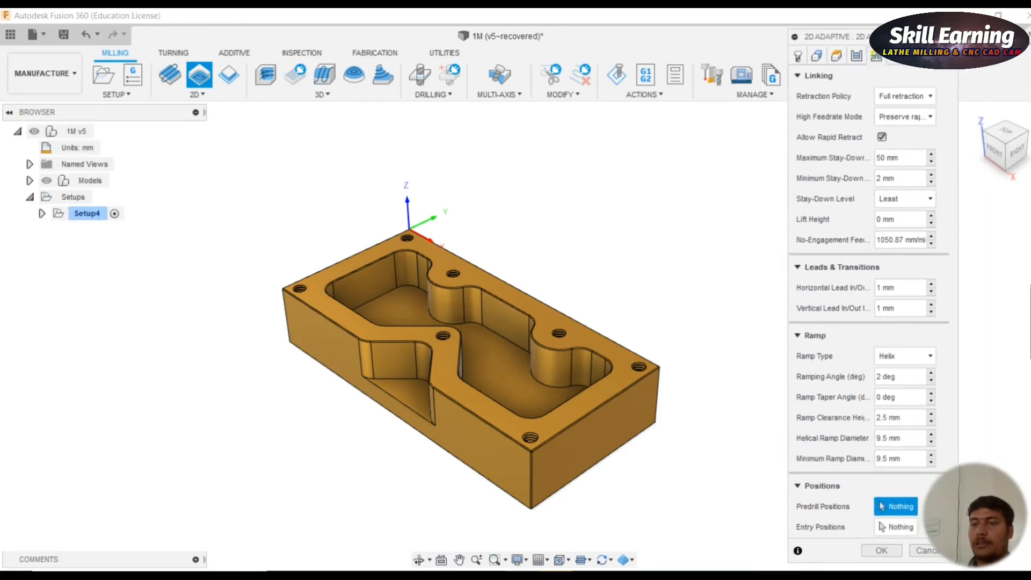
pyautogui.click(875, 553)
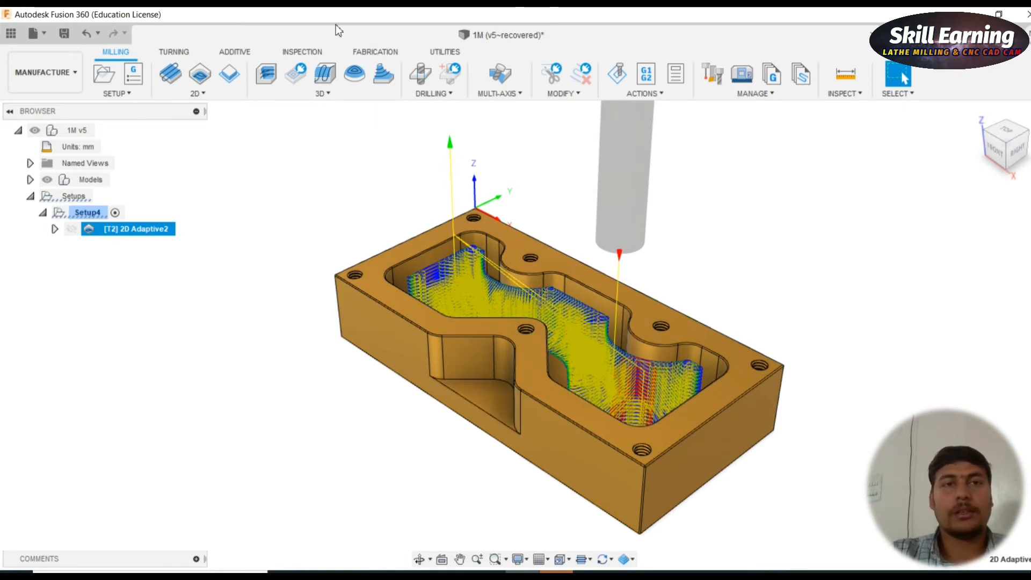
# - Simulate the 2D adaptive toolpath with stock and examine the helical entry and first cuts in the pocket
pyautogui.click(294, 50)
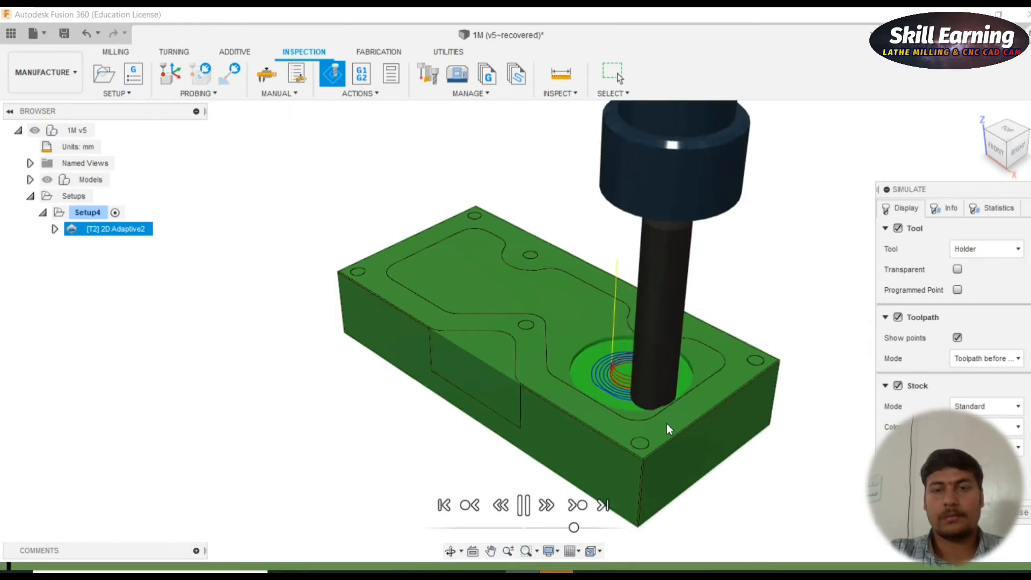
pyautogui.scroll(8, 661, 398)
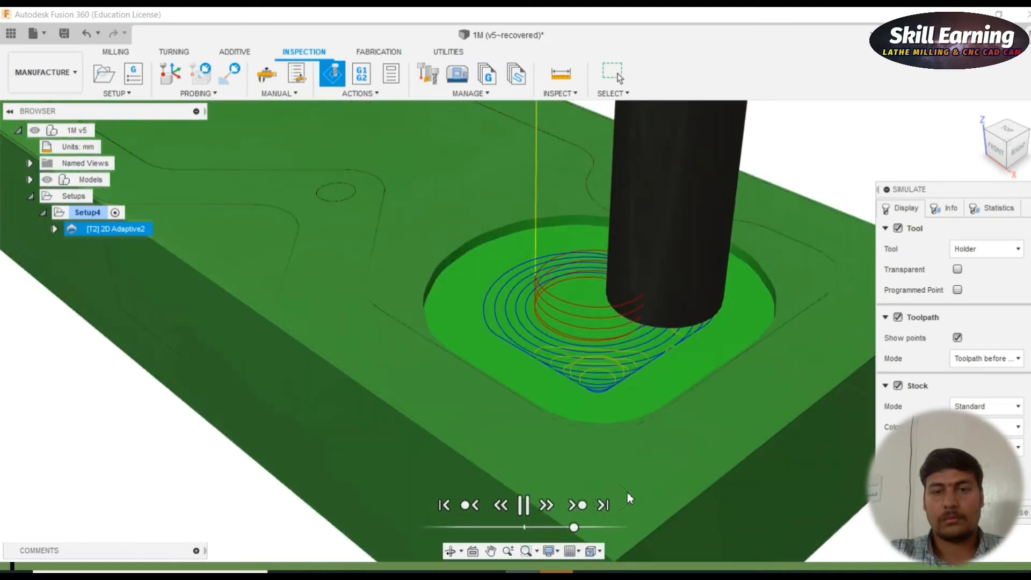
pyautogui.scroll(-3, 589, 451)
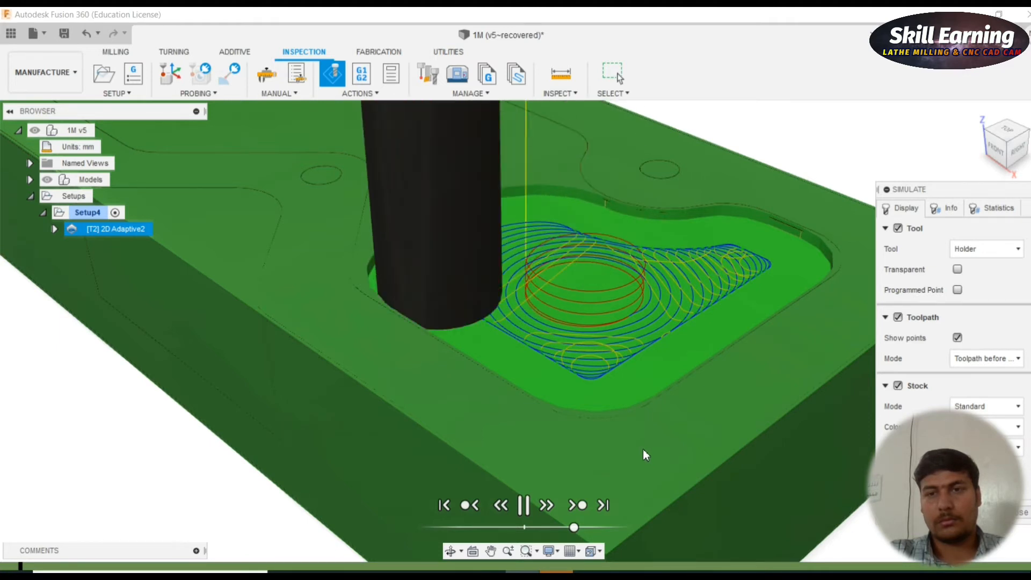
pyautogui.scroll(-1, 642, 449)
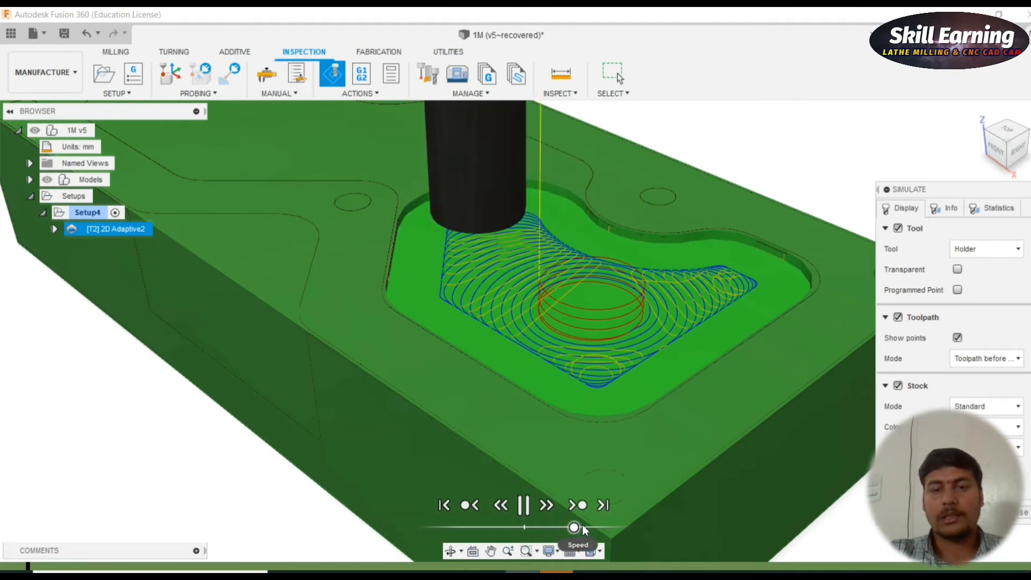
# - Adjust the simulation playback speed and examine the successive adaptive passes across the large pocket
pyautogui.moveTo(581, 528); pyautogui.dragTo(585, 528)
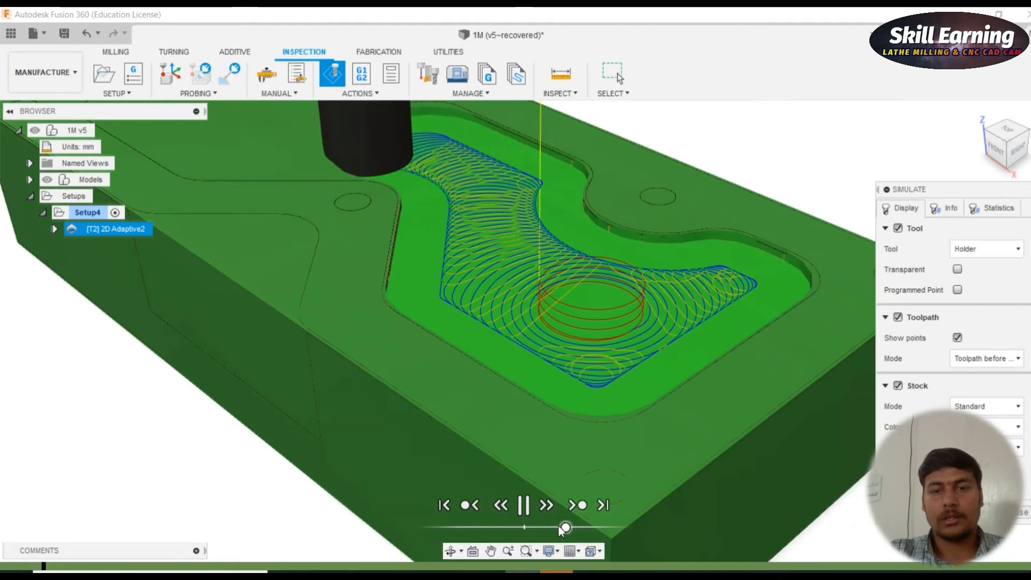
pyautogui.moveTo(565, 528)
pyautogui.mouseDown()
pyautogui.moveTo(591, 528)
pyautogui.moveTo(581, 528)
pyautogui.mouseUp()
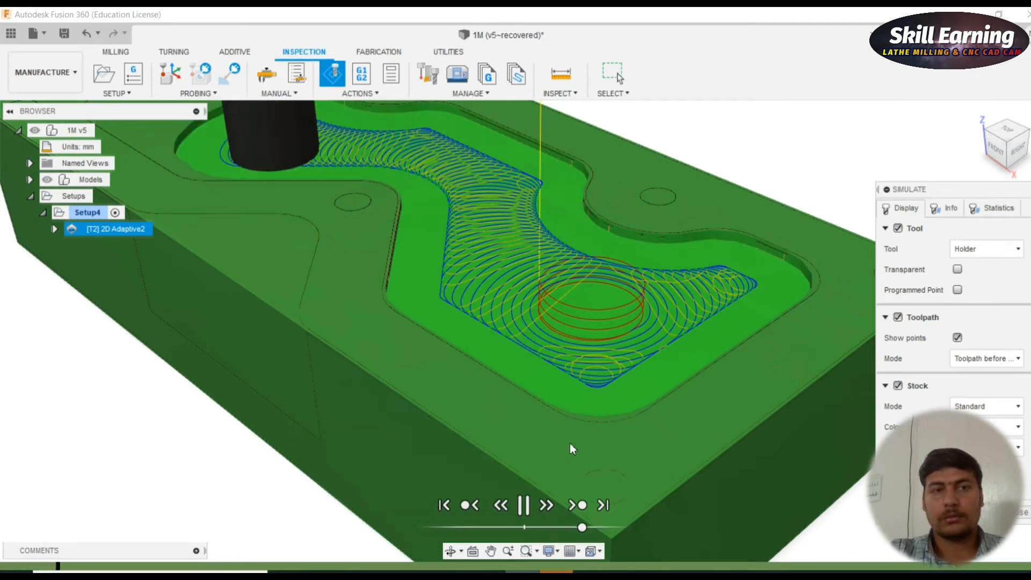
pyautogui.scroll(-5, 573, 451)
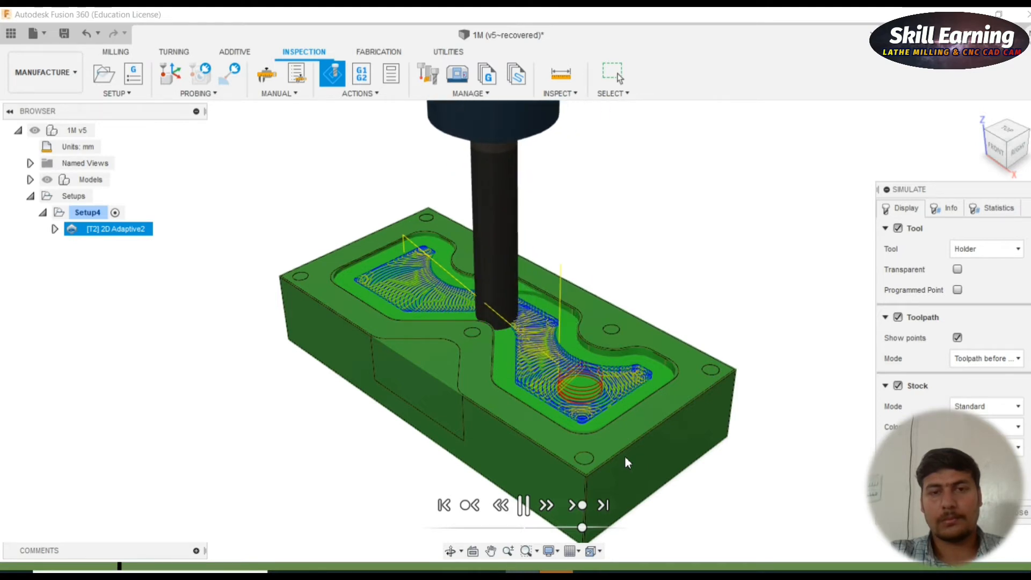
pyautogui.scroll(5, 675, 378)
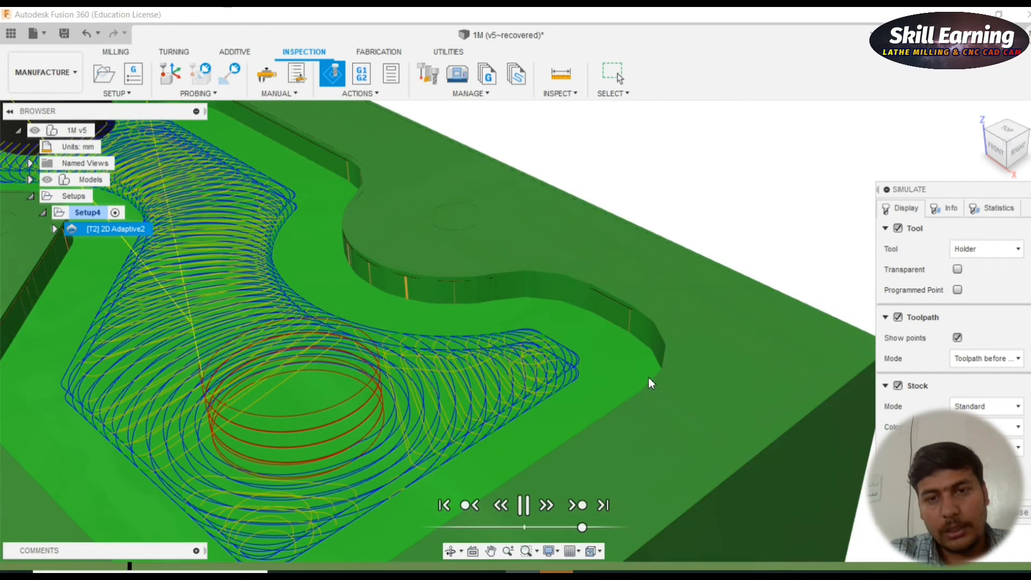
pyautogui.scroll(-4, 648, 379)
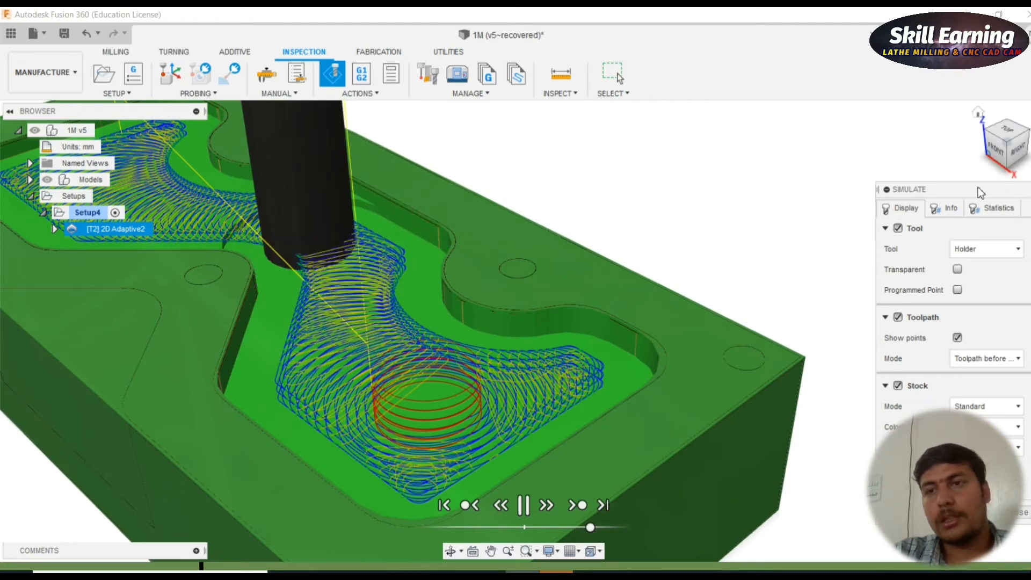
# - Check the simulation's machining statistics, return to the display settings and examine the pocket cut up close
pyautogui.moveTo(980, 192); pyautogui.dragTo(927, 122)
pyautogui.click(943, 140)
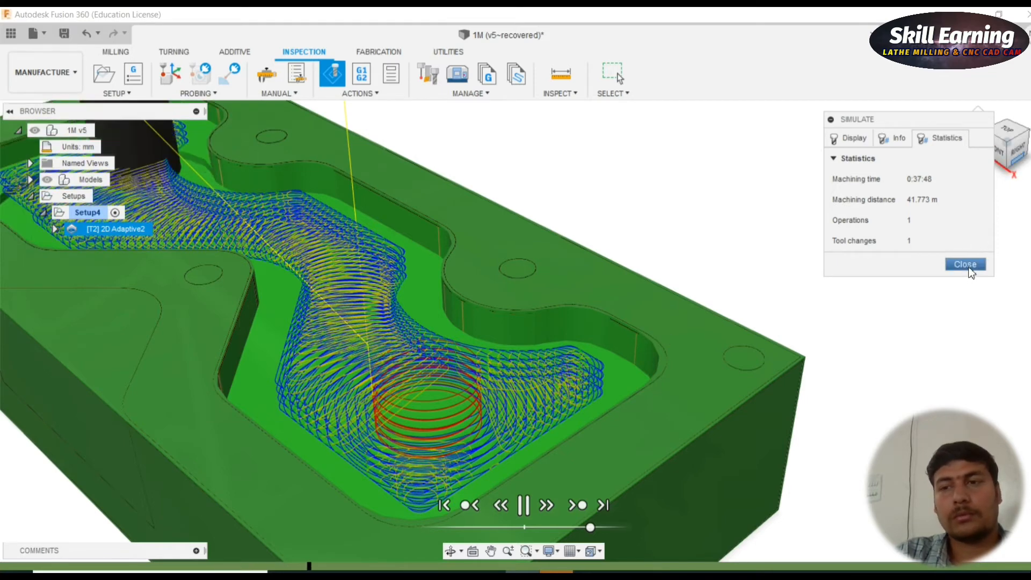
pyautogui.click(855, 138)
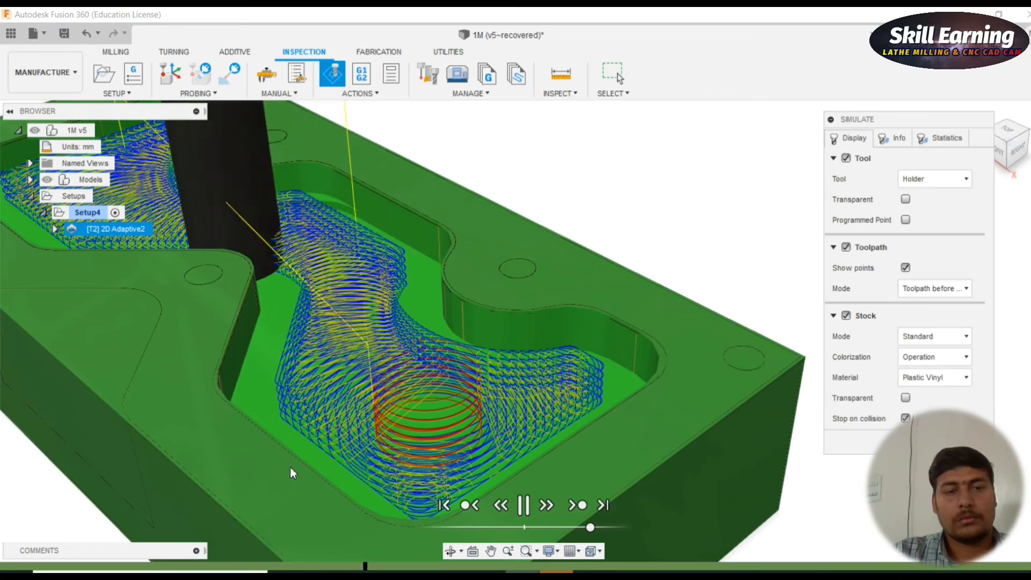
pyautogui.scroll(5, 296, 465)
pyautogui.scroll(-6, 242, 447)
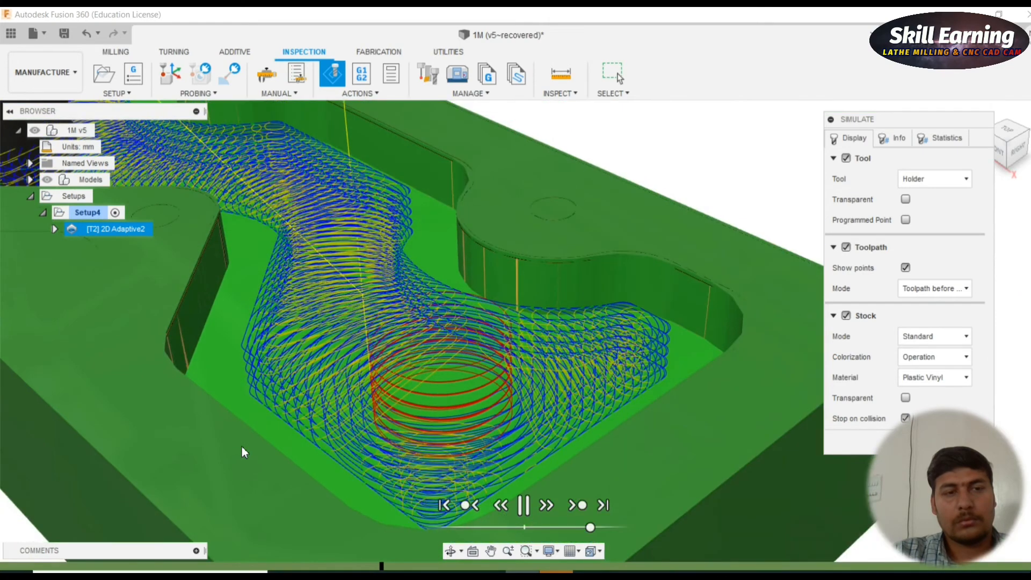
pyautogui.scroll(-2, 241, 449)
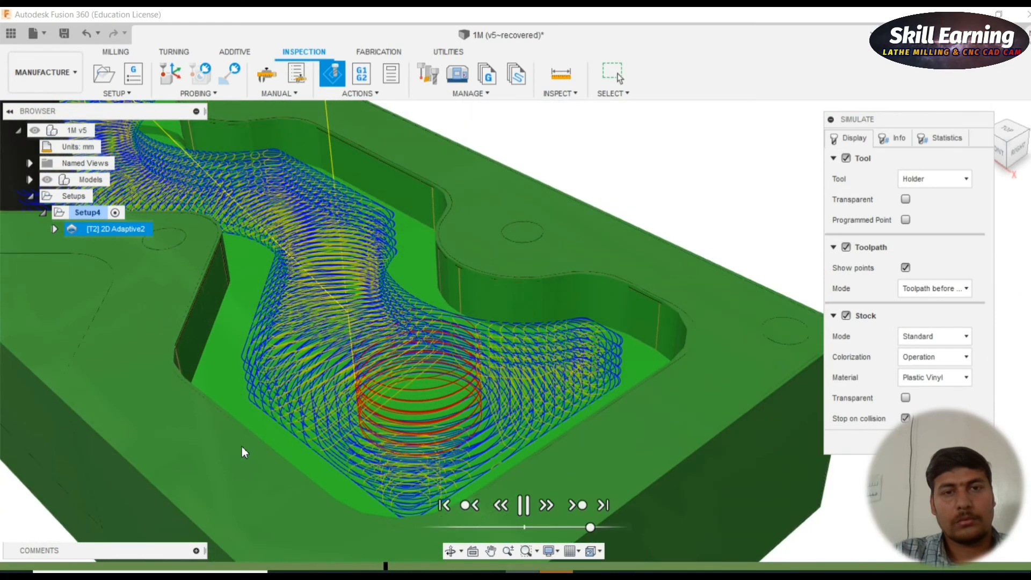
# - Examine from above the clearance between the adaptive toolpath and the large pocket's upper walls
pyautogui.click(1008, 135)
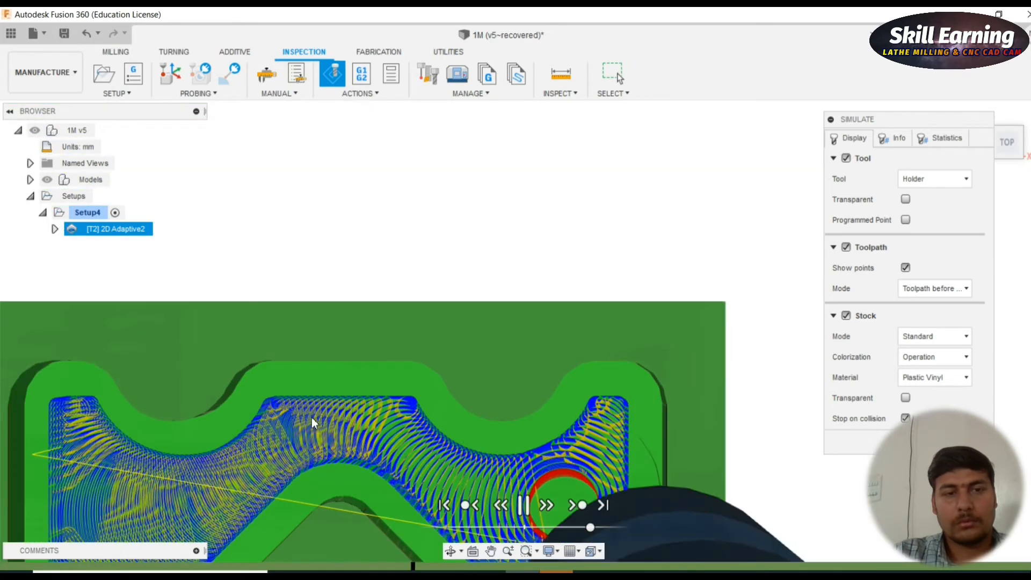
pyautogui.scroll(4, 320, 377)
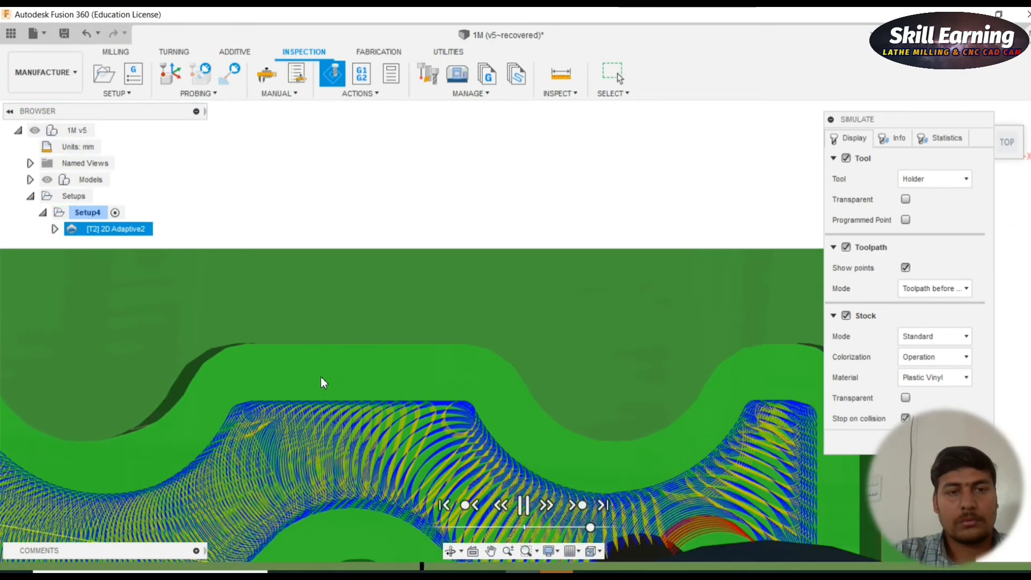
pyautogui.scroll(3, 320, 377)
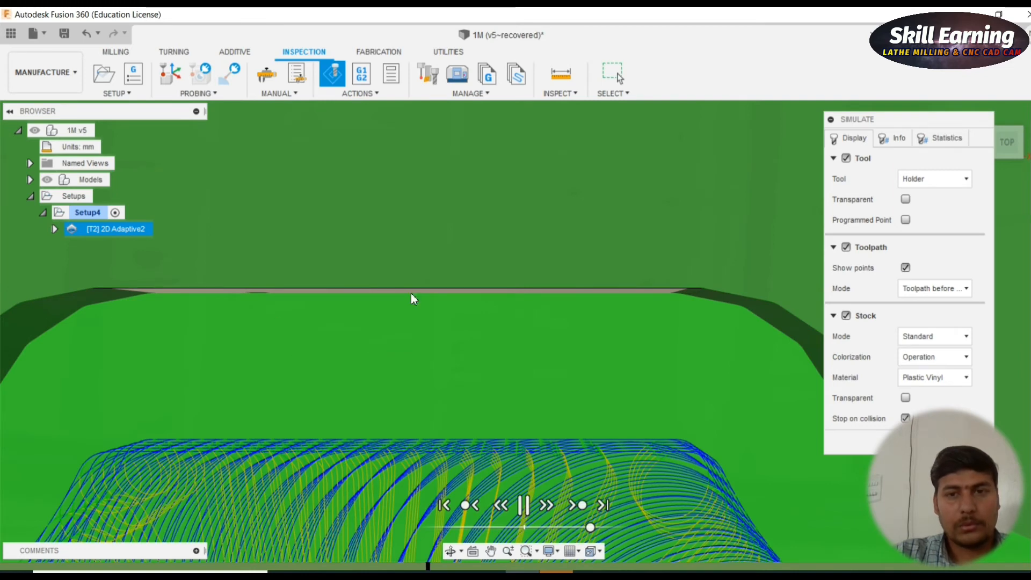
pyautogui.scroll(3, 475, 308)
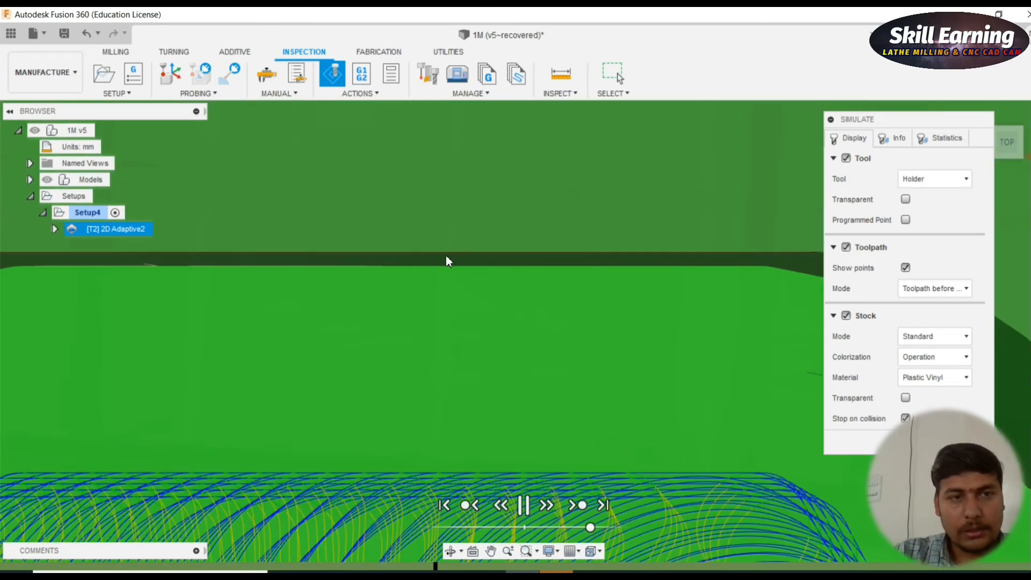
pyautogui.scroll(-5, 446, 257)
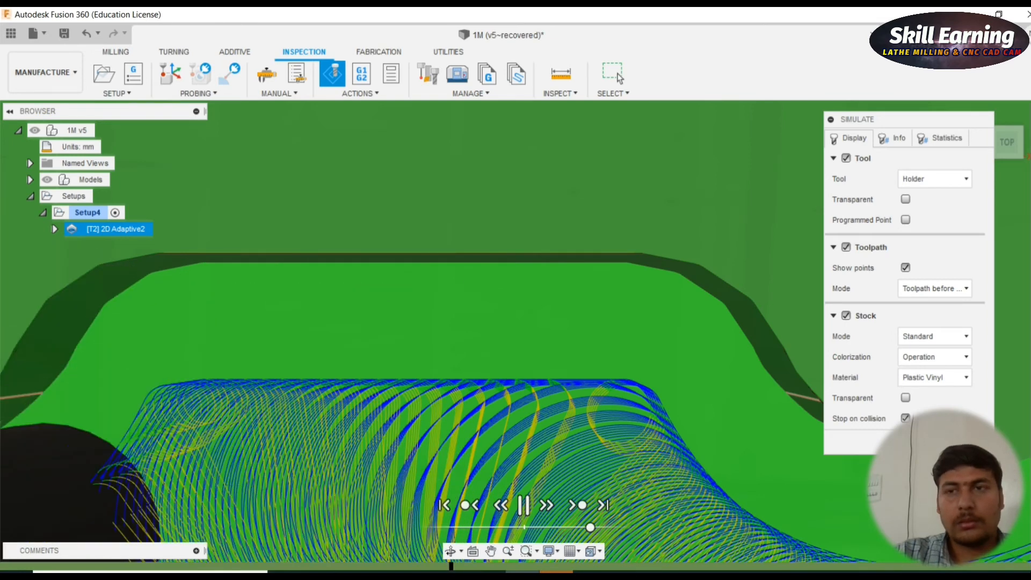
pyautogui.click(977, 114)
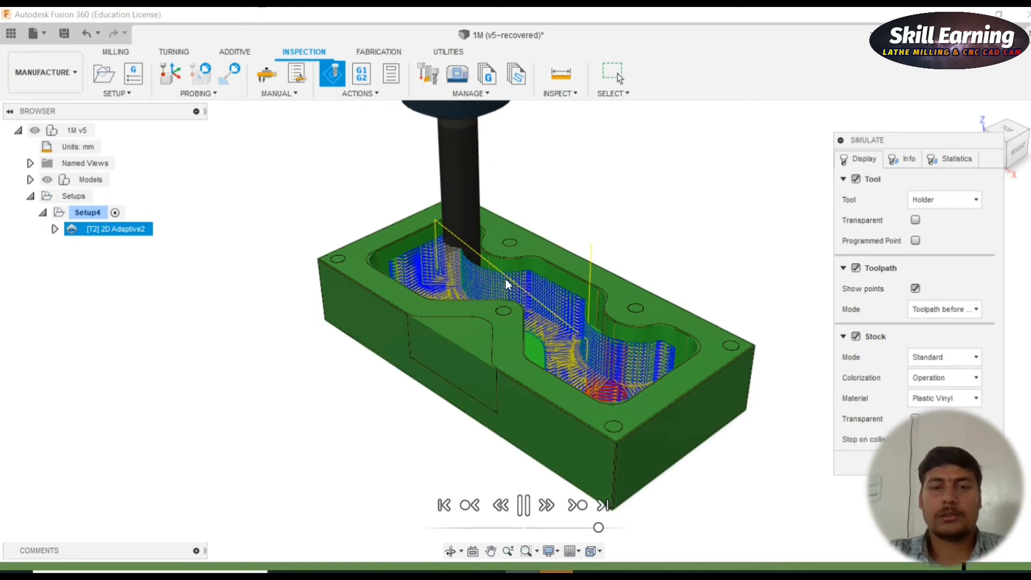
# - Slow the simulation playback and examine the remaining adaptive passes in the pocket through to the tool's final retract
pyautogui.click(573, 528)
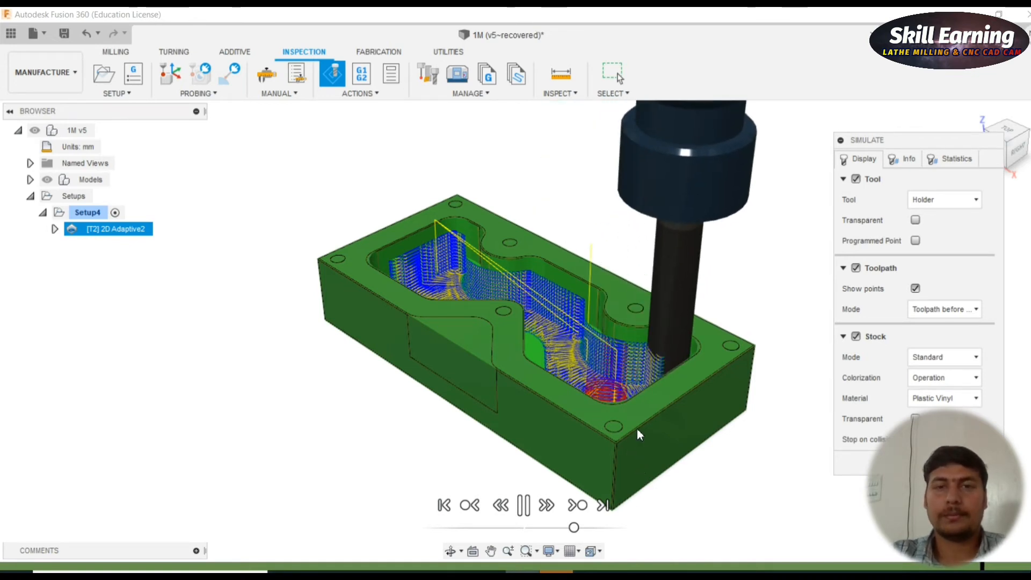
pyautogui.scroll(-2, 639, 434)
pyautogui.scroll(-2, 639, 434)
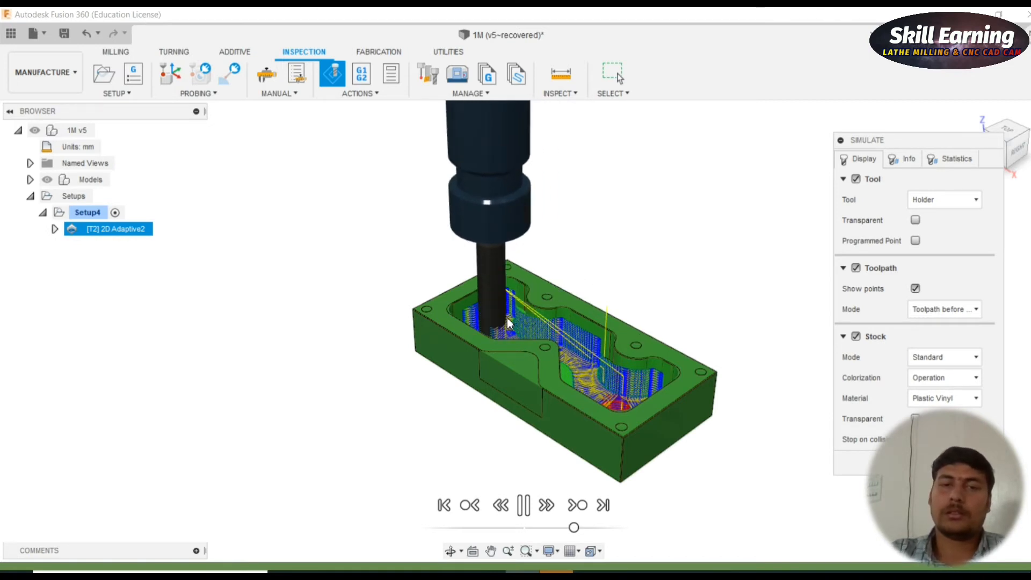
pyautogui.scroll(5, 545, 335)
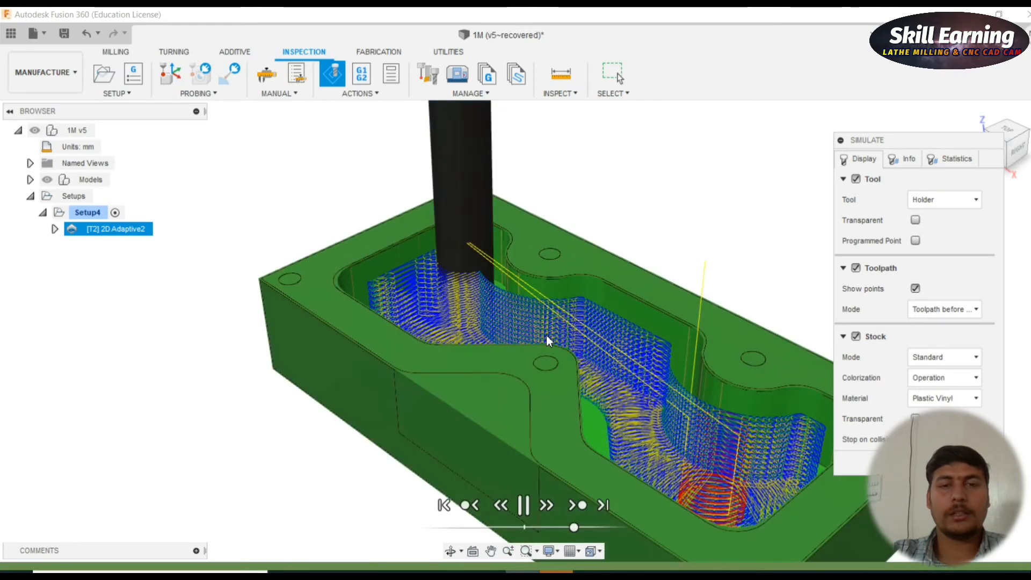
pyautogui.scroll(1, 546, 335)
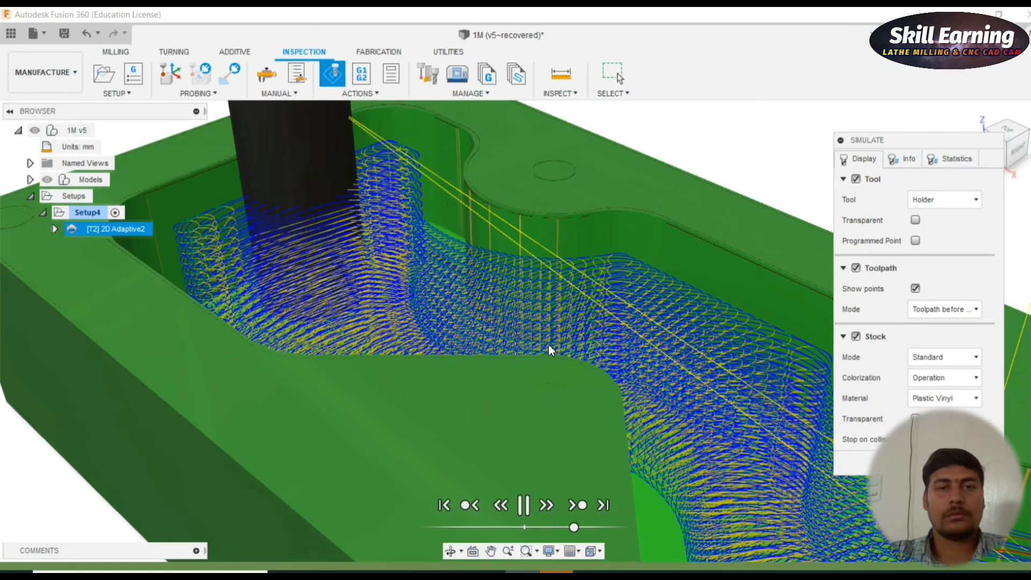
pyautogui.scroll(-5, 549, 347)
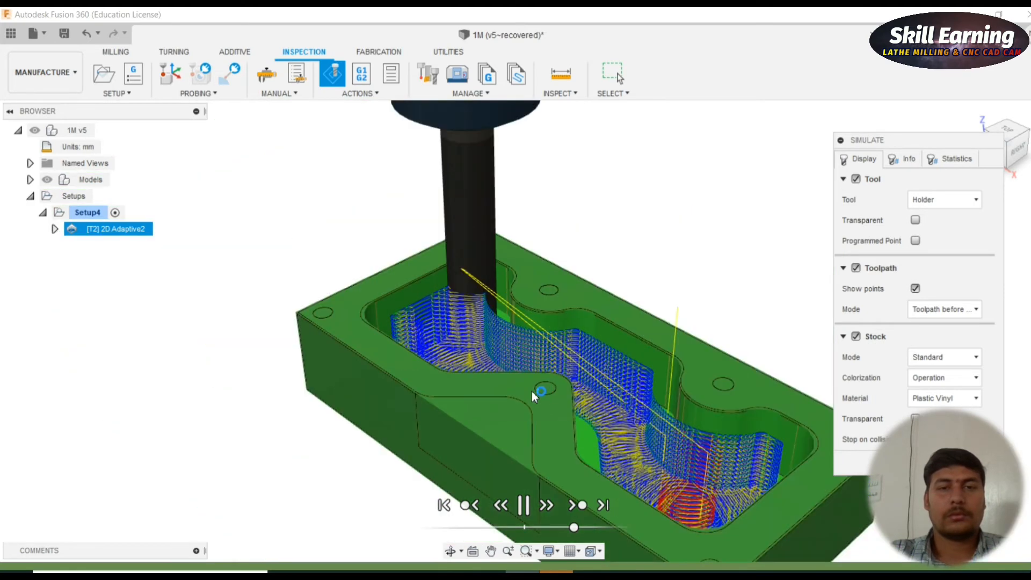
pyautogui.scroll(-5, 531, 390)
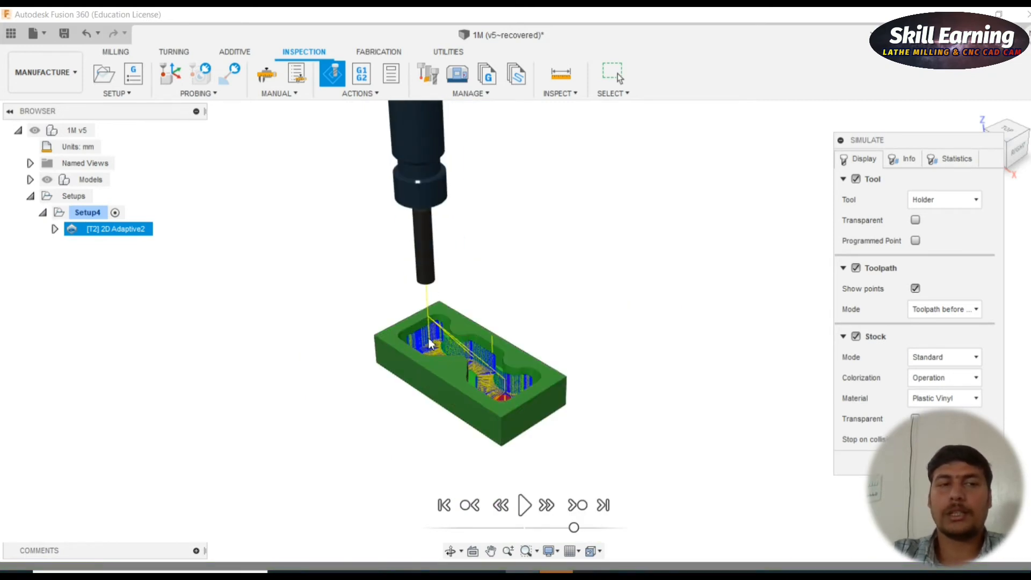
# - Start post processing the 2D adaptive operation and check the output folder selection without changing it
pyautogui.click(361, 75)
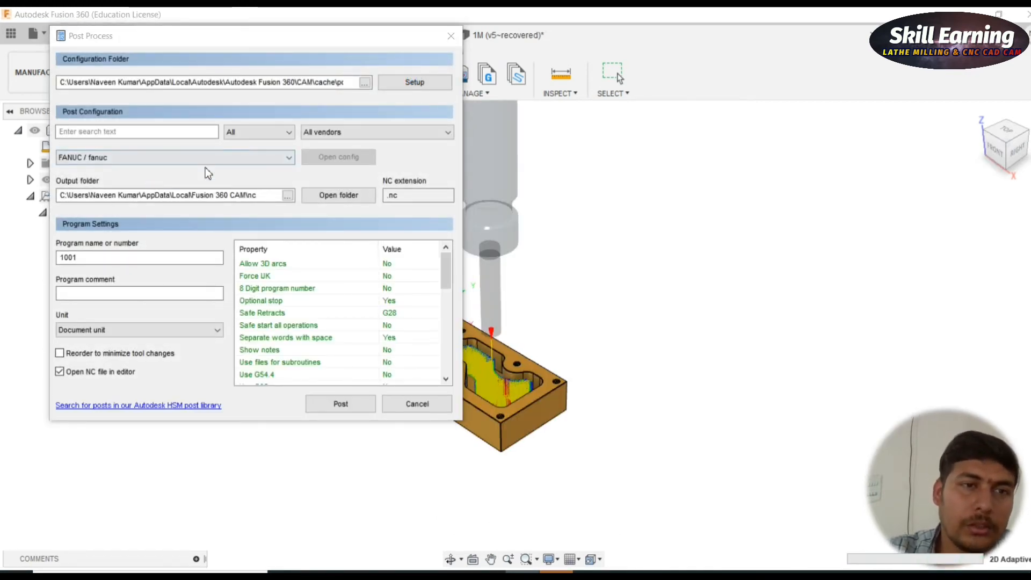
pyautogui.moveTo(219, 158)
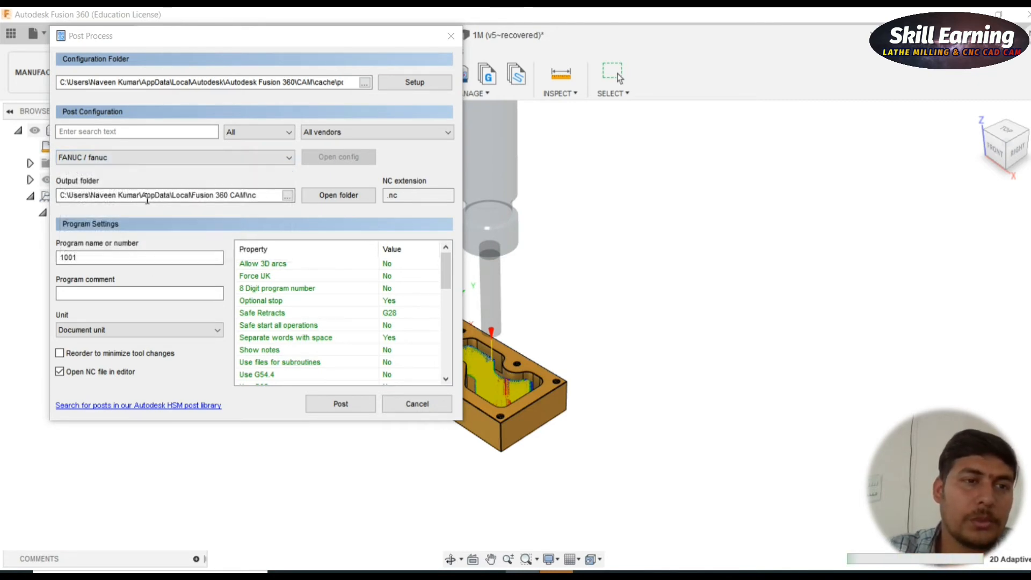
pyautogui.click(287, 197)
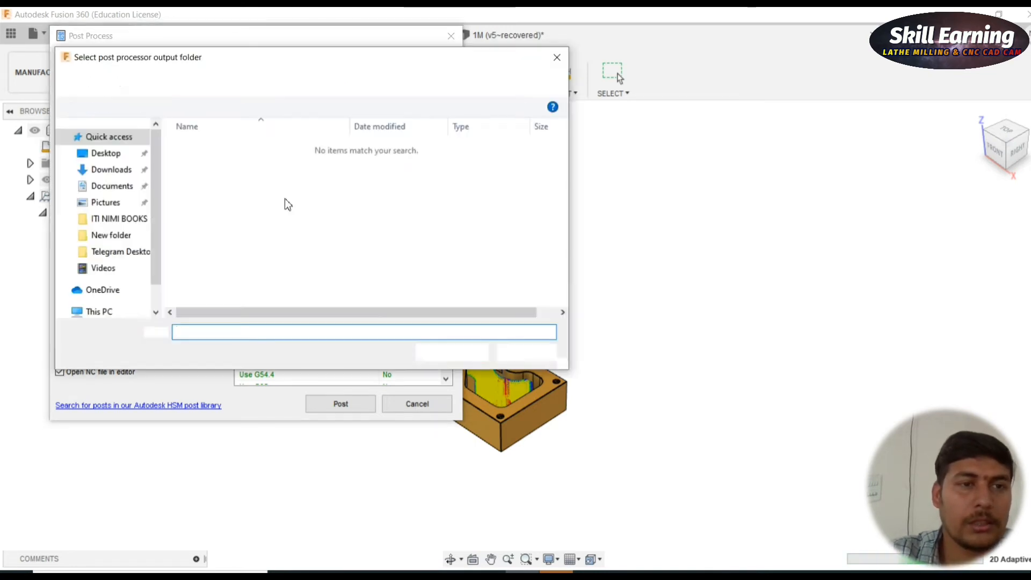
pyautogui.click(563, 59)
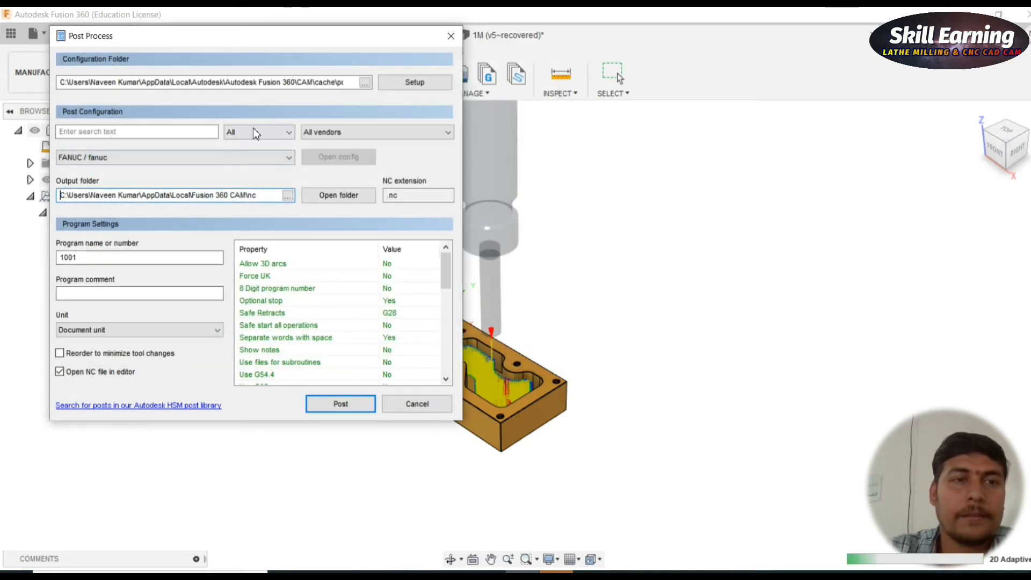
# - Look through the available post processors, including the HAAS and Heidenhain entries, keeping FANUC / fanuc selected
pyautogui.click(286, 159)
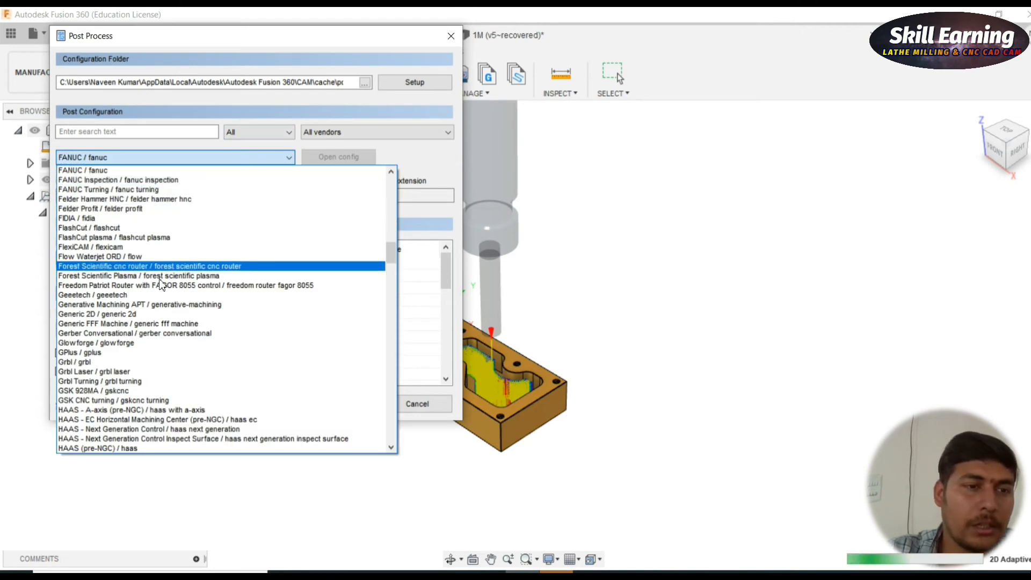
pyautogui.scroll(-4, 169, 344)
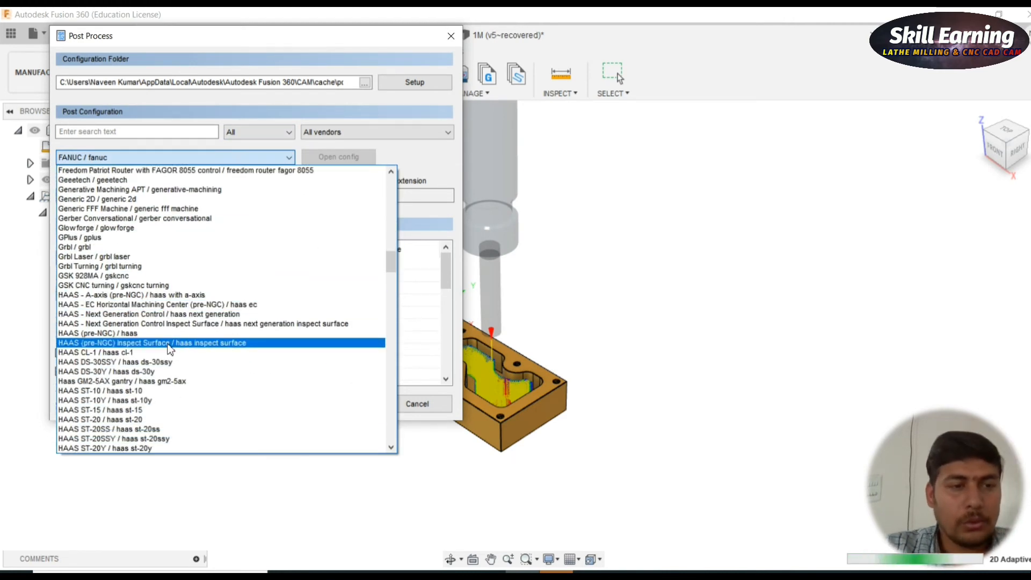
pyautogui.scroll(-3, 144, 376)
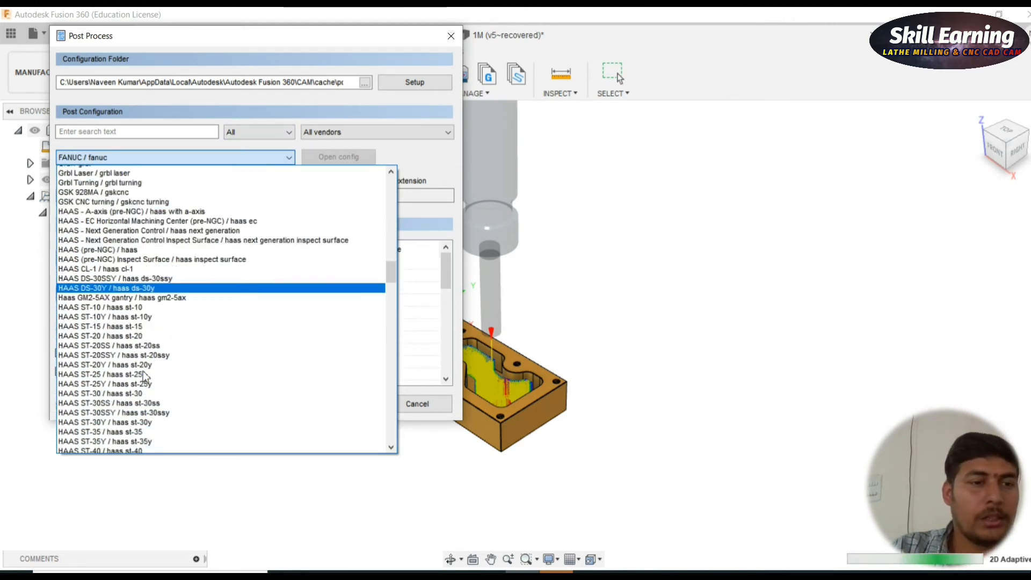
pyautogui.scroll(-4, 143, 372)
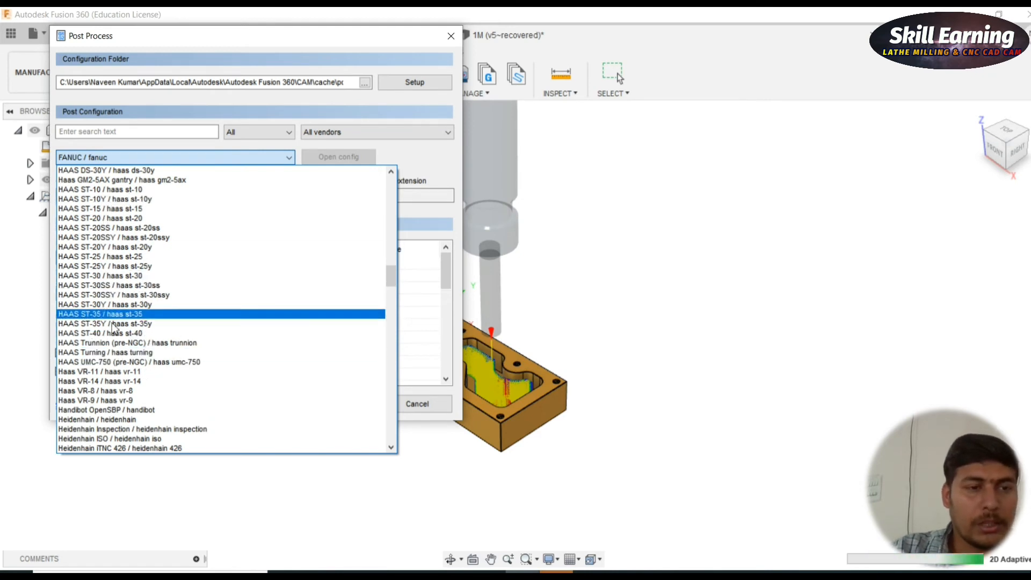
pyautogui.scroll(-6, 115, 394)
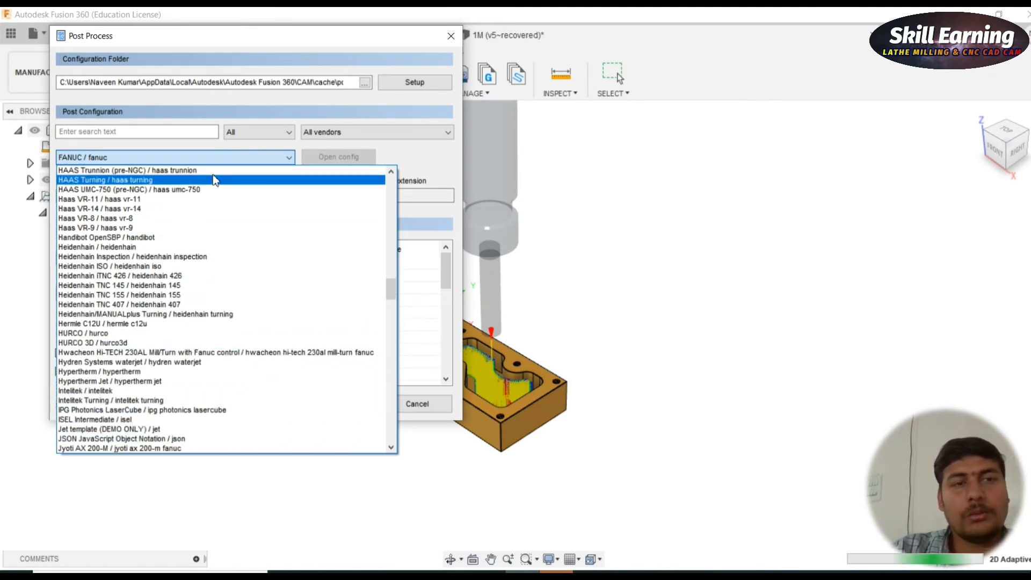
pyautogui.scroll(8, 190, 182)
pyautogui.click(418, 157)
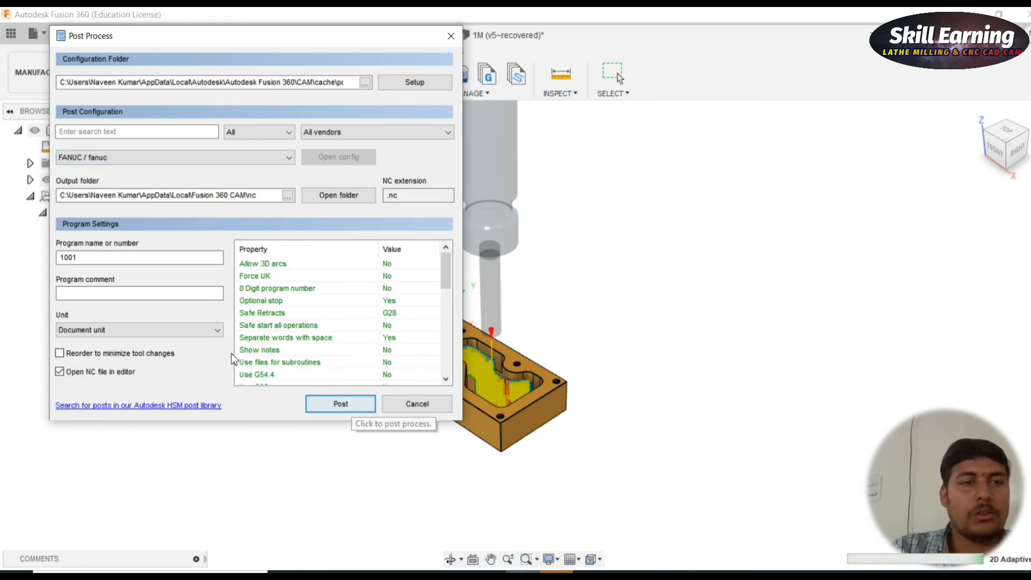
# - Set the NC program's unit to Millimeters and post the program
pyautogui.click(175, 331)
pyautogui.click(110, 358)
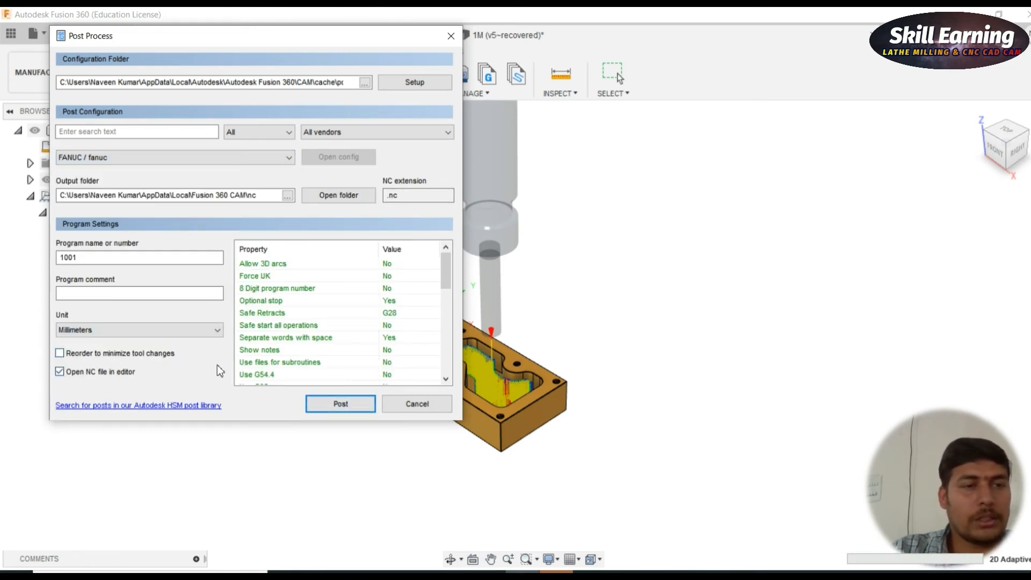
pyautogui.click(344, 404)
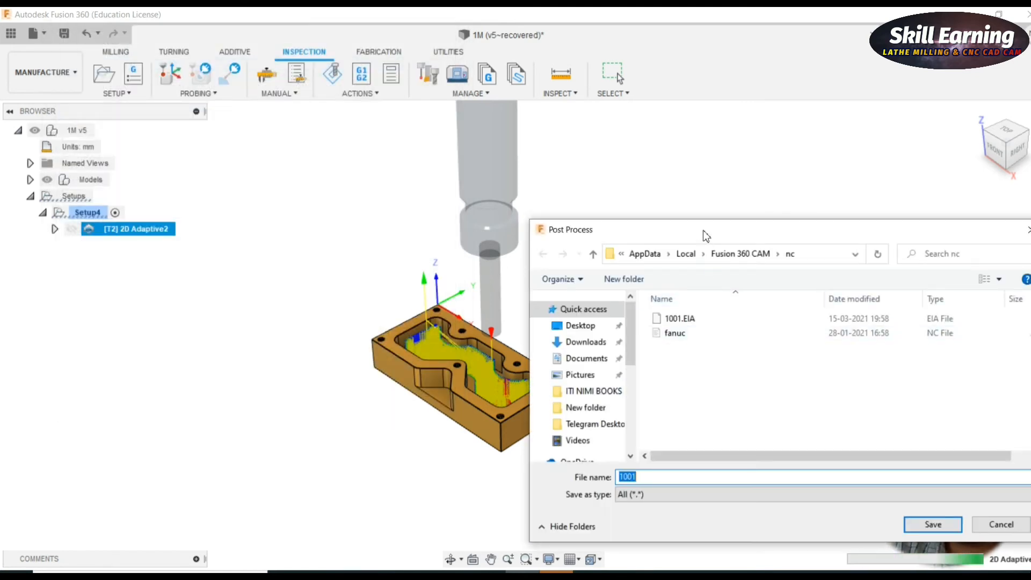
# - Save the posted NC program to the Desktop with the file name 0002
pyautogui.moveTo(706, 233); pyautogui.dragTo(386, 96)
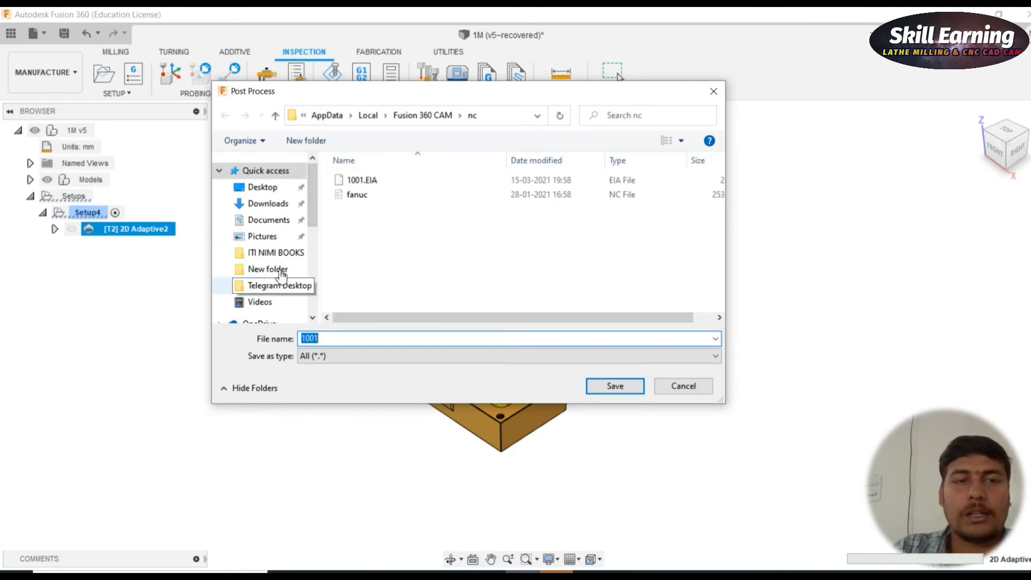
pyautogui.scroll(-3, 278, 199)
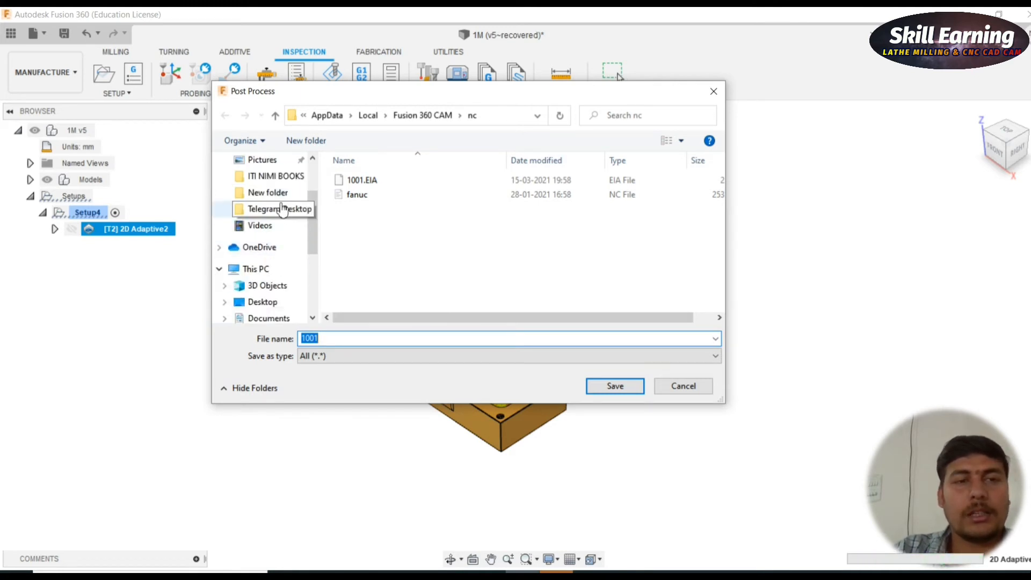
pyautogui.scroll(-2, 278, 215)
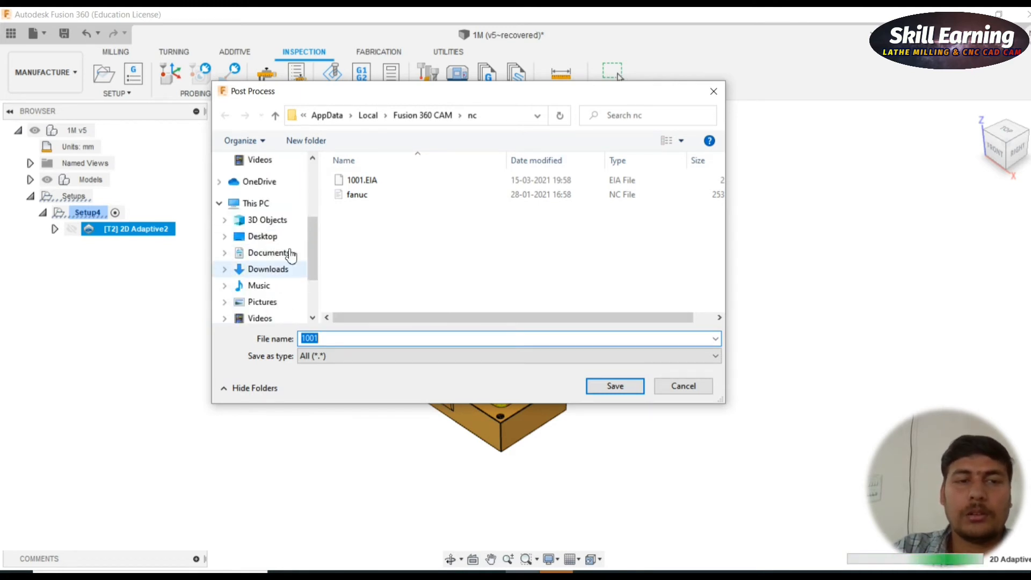
pyautogui.click(263, 236)
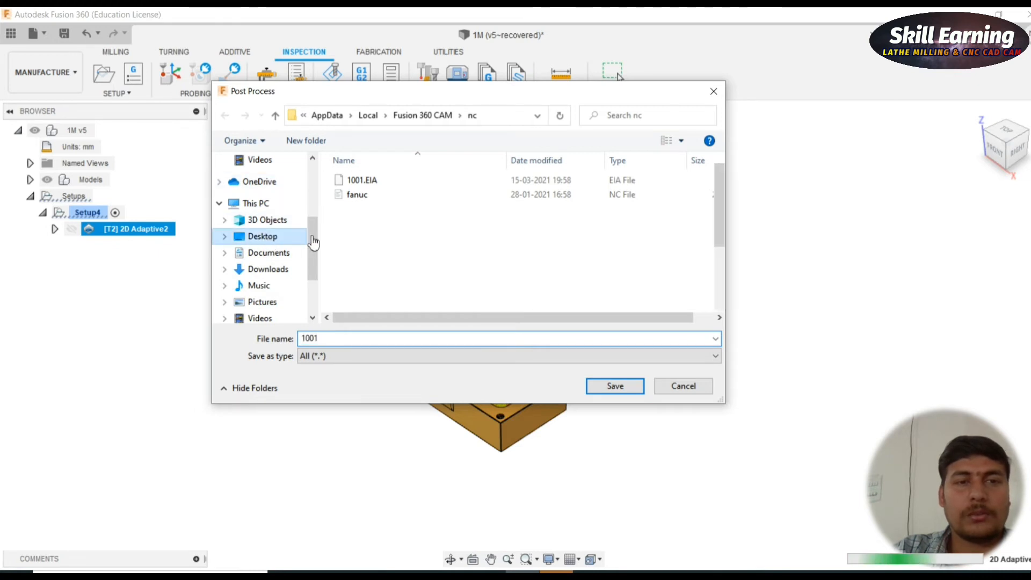
pyautogui.doubleClick(345, 338)
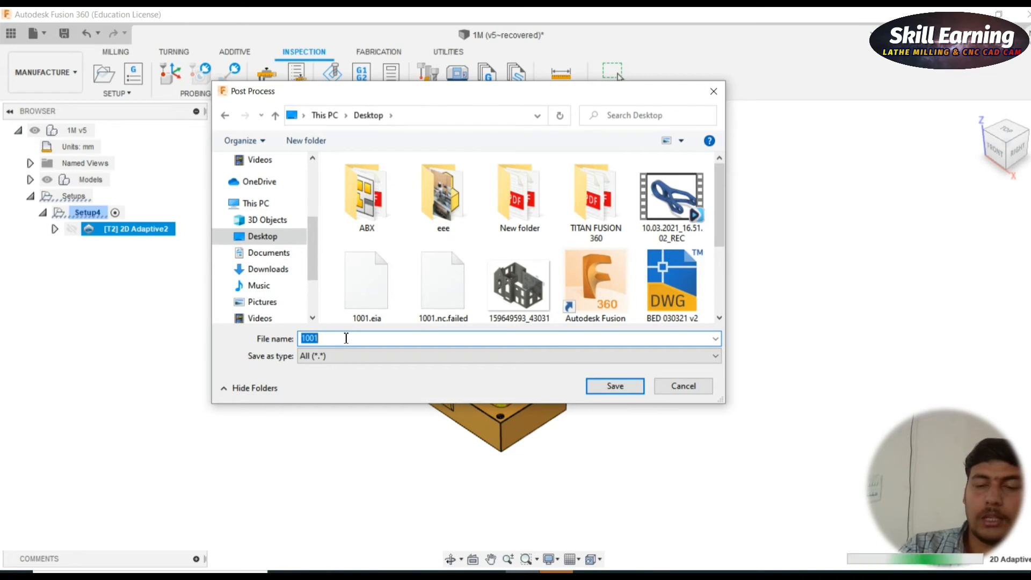
pyautogui.write('00')
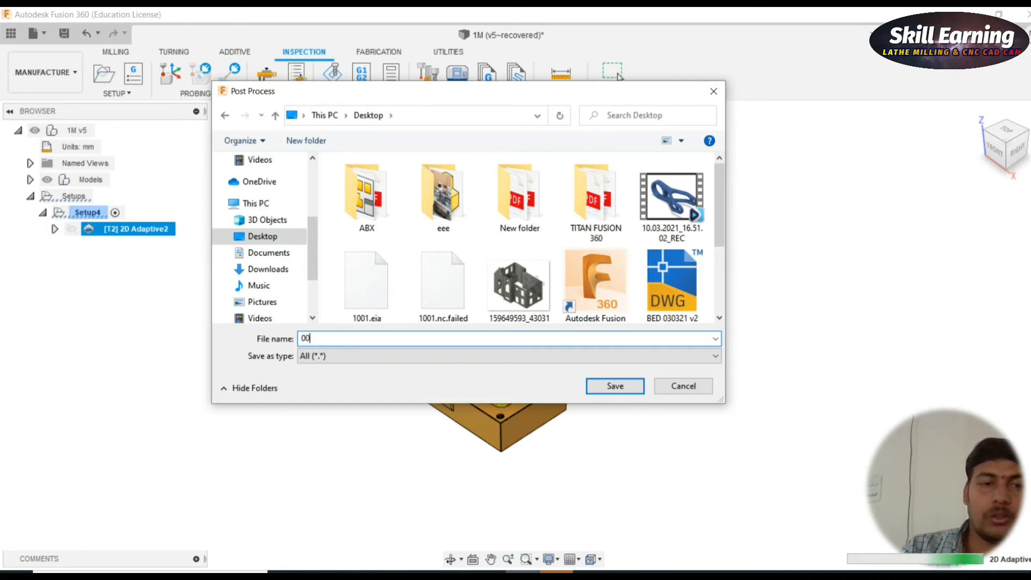
pyautogui.write('02')
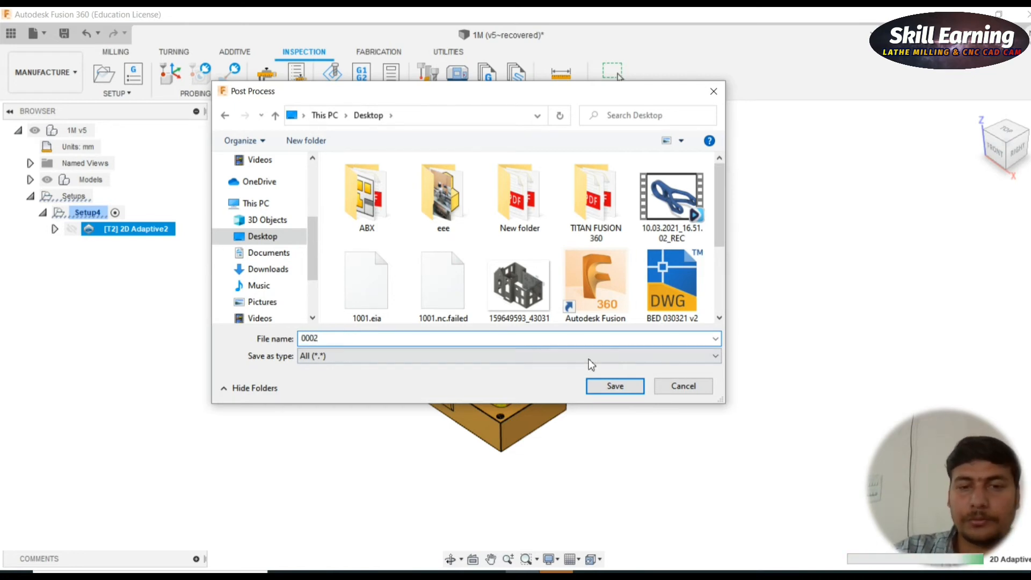
pyautogui.click(611, 388)
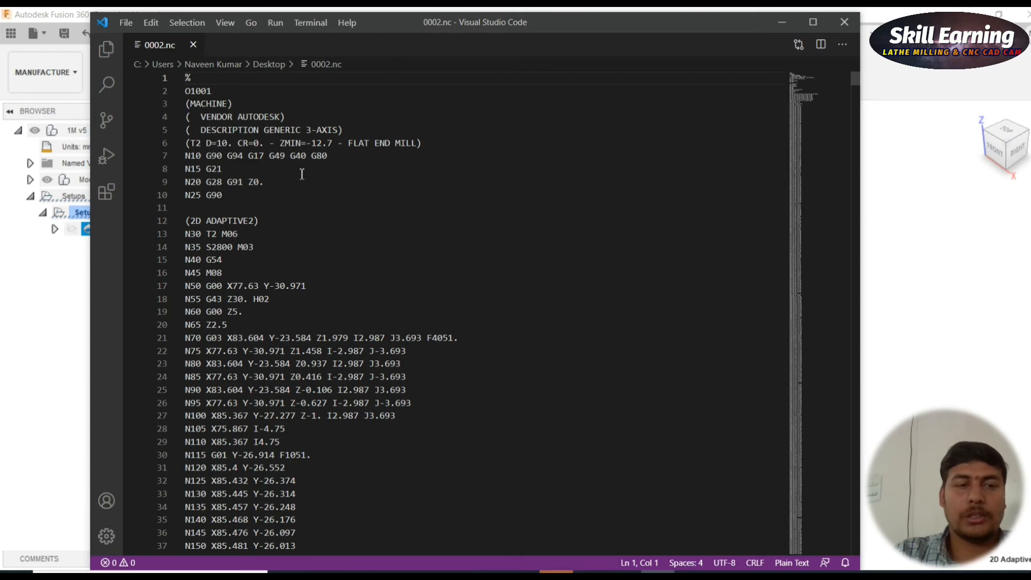
# - Review the G-code in 0002.nc, reading through the coordinate lines and returning to the program header
pyautogui.scroll(-9, 304, 170)
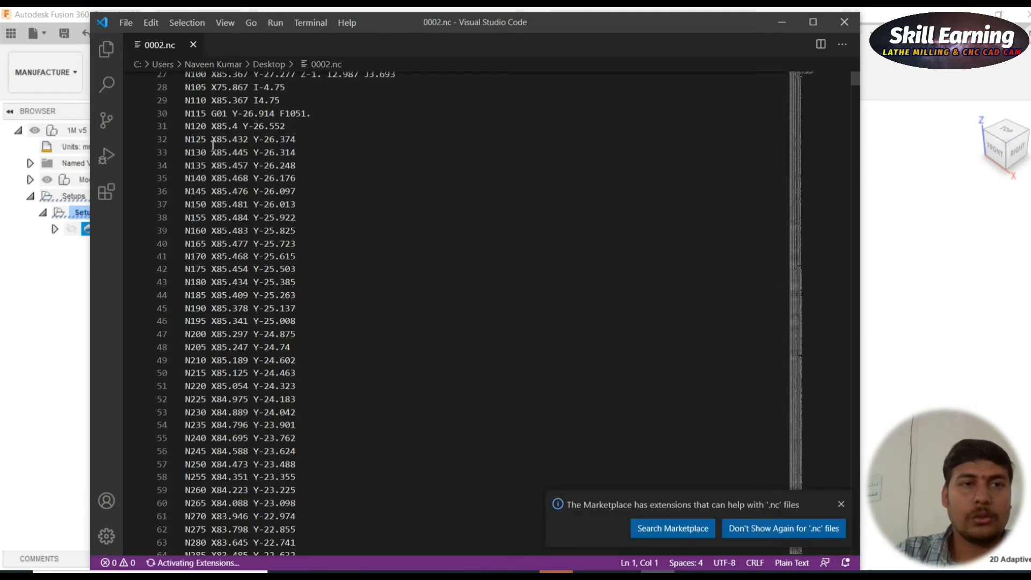
pyautogui.scroll(9, 202, 127)
pyautogui.scroll(-7, 202, 127)
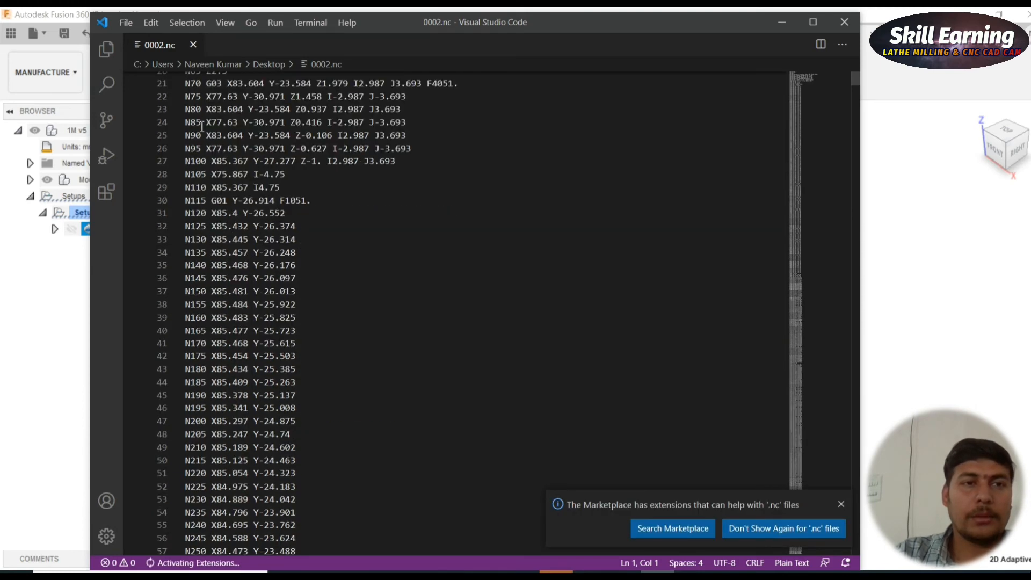
pyautogui.scroll(-20, 202, 127)
pyautogui.moveTo(854, 80); pyautogui.dragTo(829, 20)
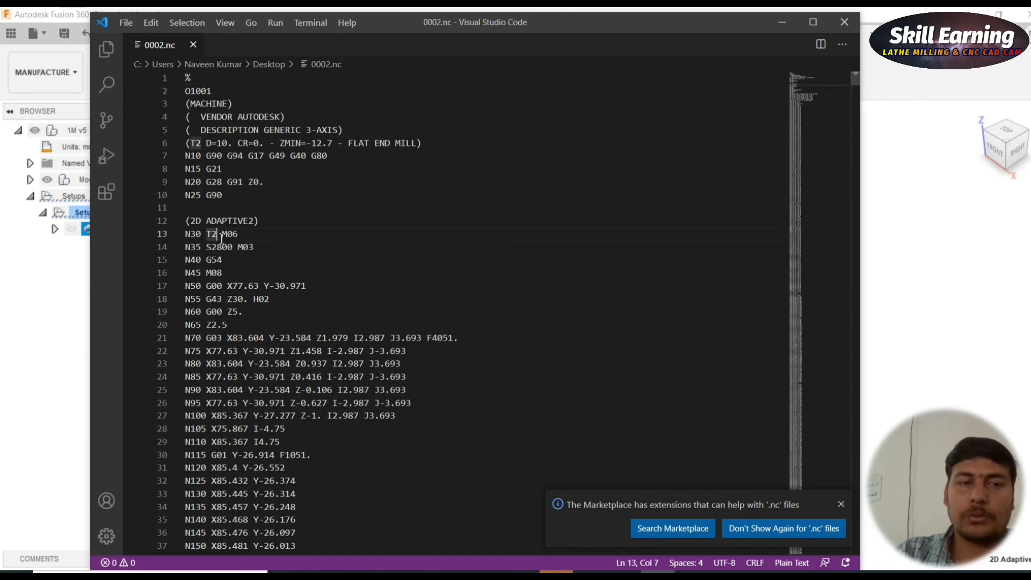
# - Change the tool call on line N30 to T1 and the length offset on line N55 to H01
pyautogui.press('BackSpace')
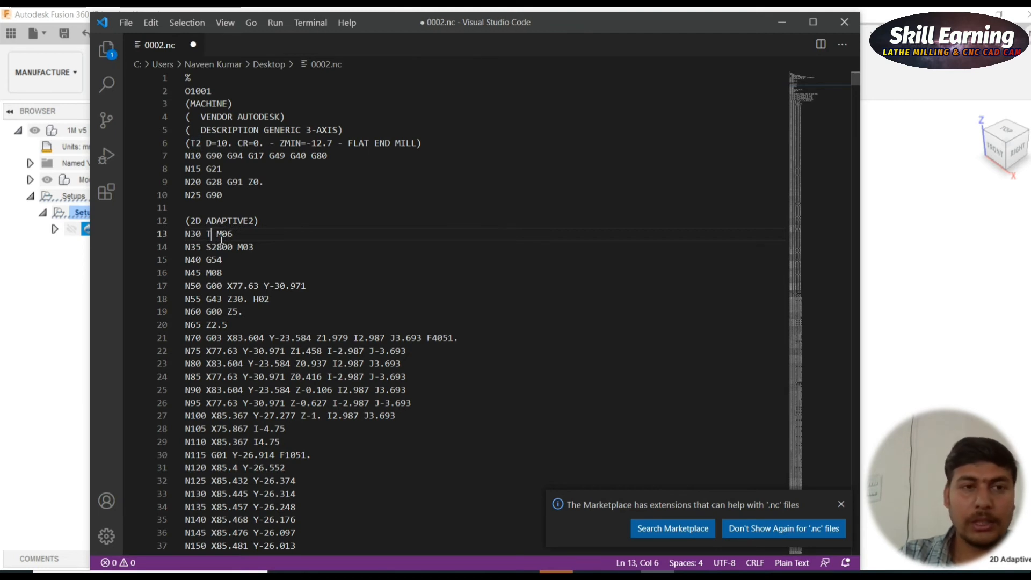
pyautogui.write('1')
pyautogui.click(277, 303)
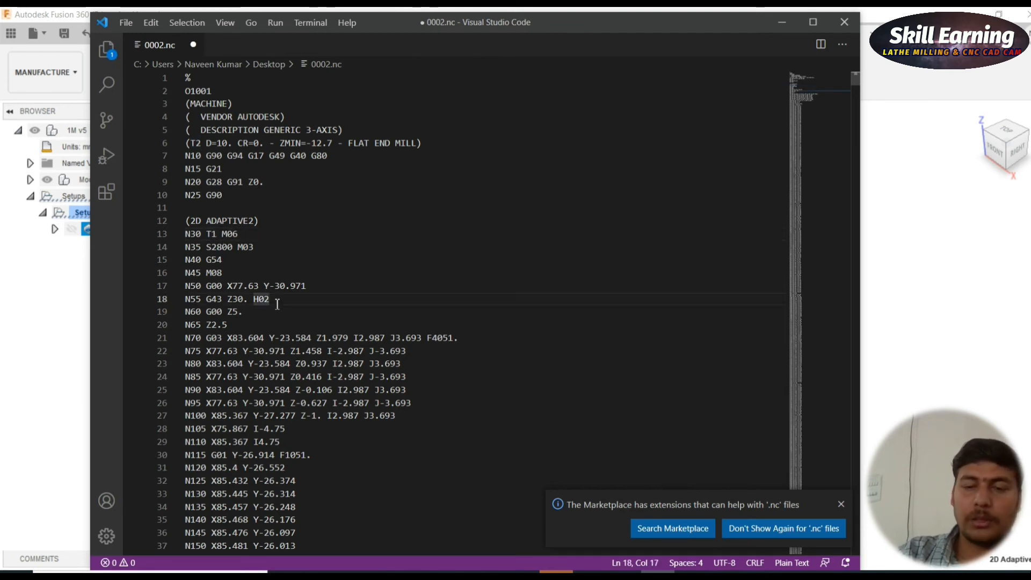
pyautogui.press('BackSpace')
pyautogui.write('1')
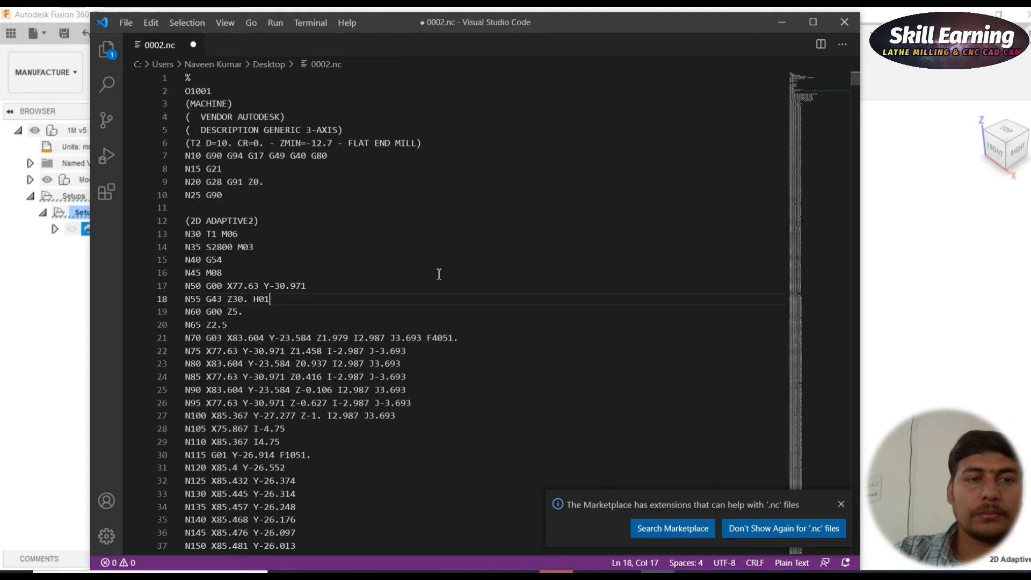
# - Delete the machine, vendor, description and flat end mill comment lines below program number O1001
pyautogui.moveTo(433, 143); pyautogui.dragTo(175, 103)
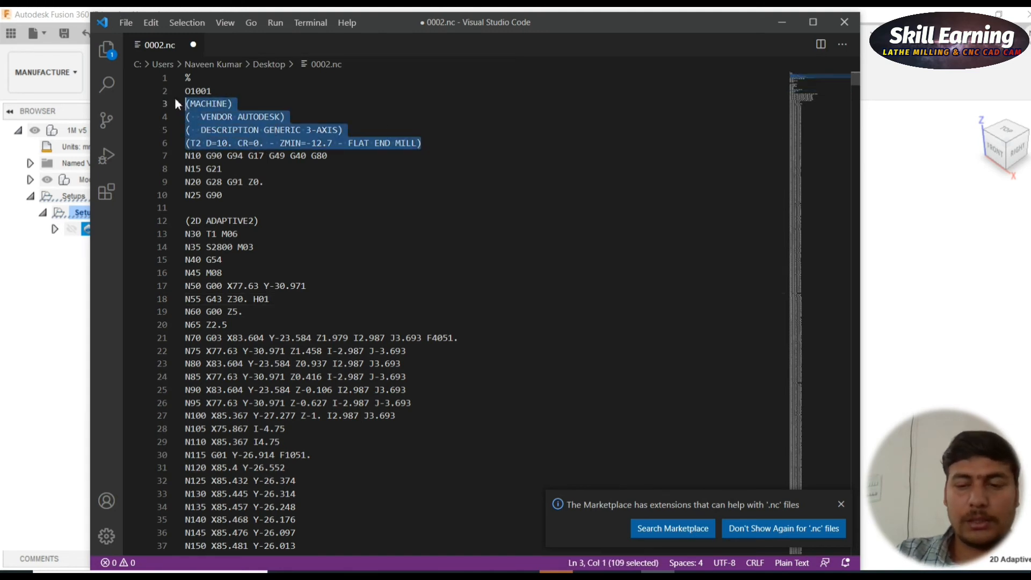
pyautogui.press('Delete')
pyautogui.press('BackSpace')
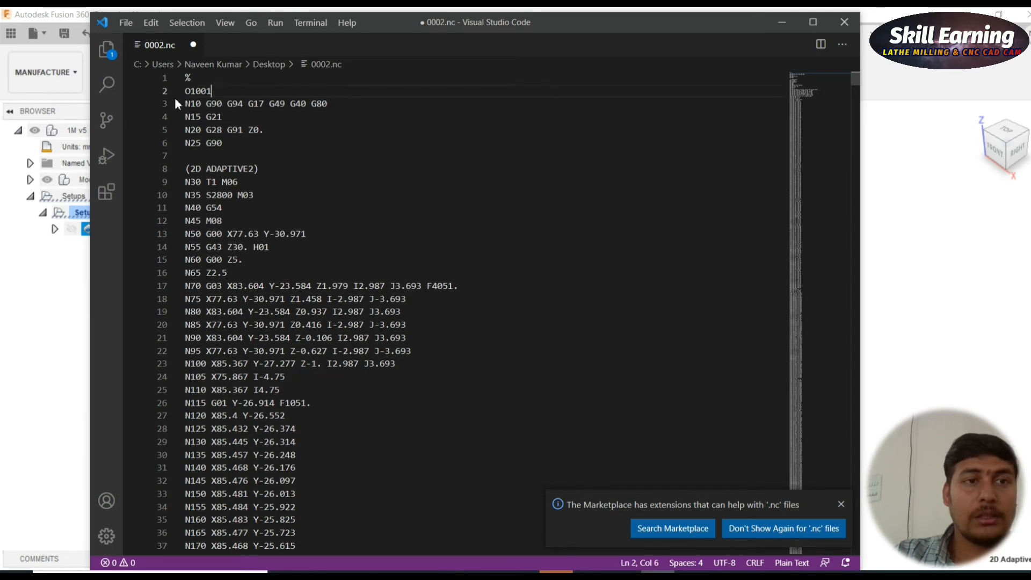
# - Delete the (2D ADAPTIVE2) comment and the blank line above it, so N30 directly follows N25
pyautogui.click(270, 171)
pyautogui.press('BackSpace')
pyautogui.press('BackSpace')
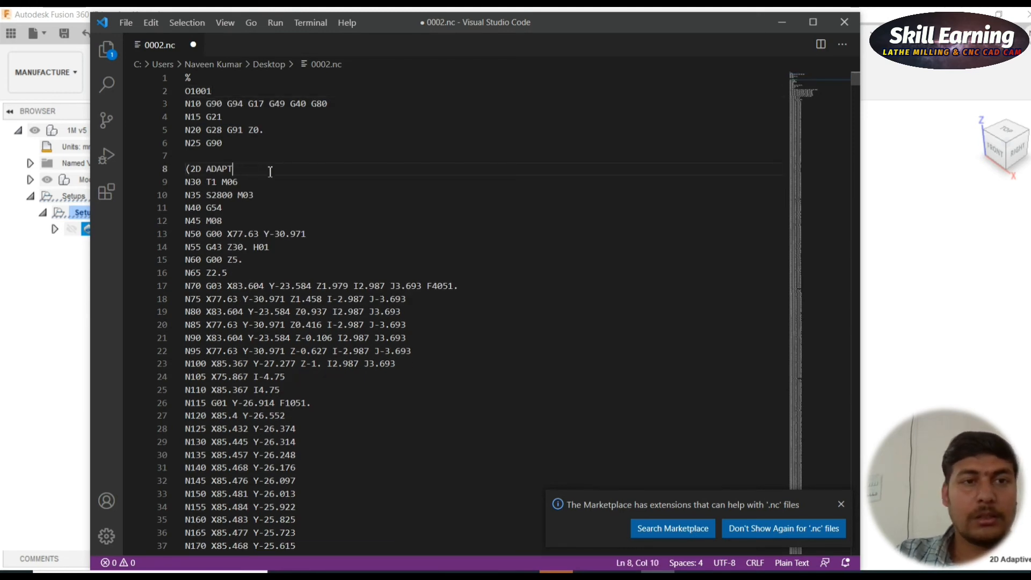
pyautogui.press('BackSpace')
pyautogui.press('BackSpace')
pyautogui.press('BackSpace')
pyautogui.press('BackSpace')
pyautogui.press('BackSpace')
pyautogui.press('BackSpace')
pyautogui.press('BackSpace')
pyautogui.press('BackSpace')
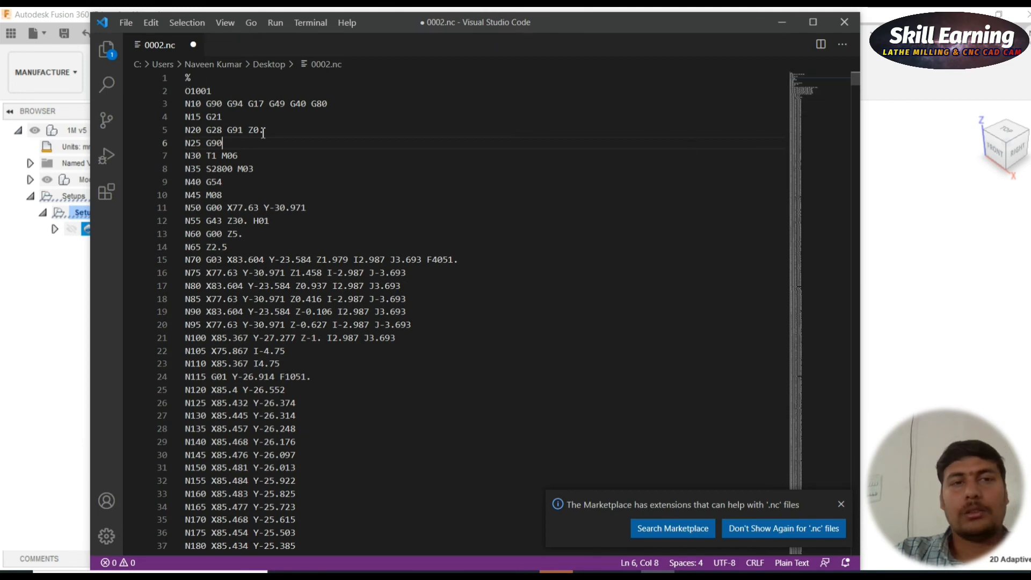
# - Look through the coordinate lines of 0002.nc down to the closing blocks at the program's end
pyautogui.scroll(-12, 285, 357)
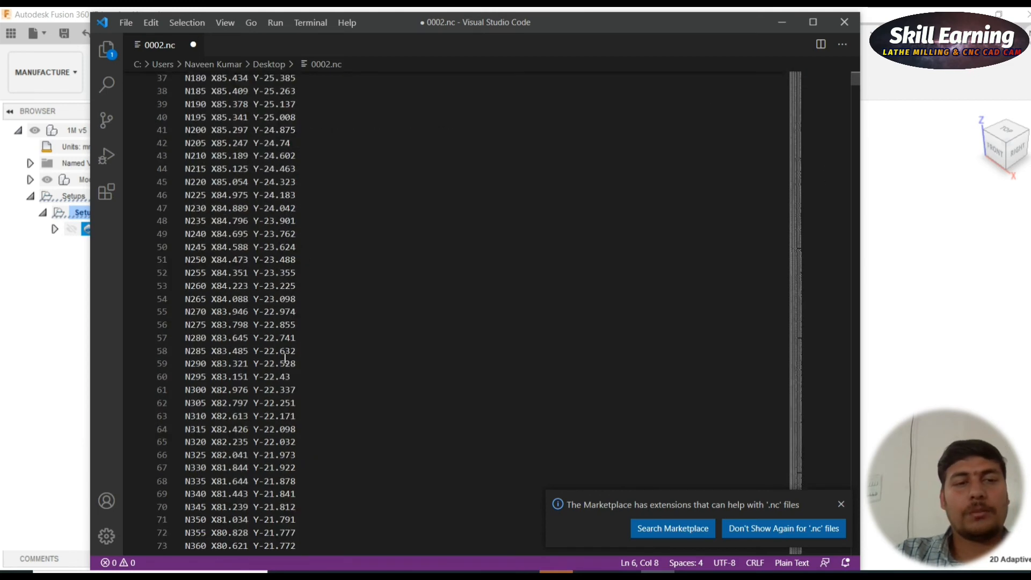
pyautogui.scroll(-20, 285, 357)
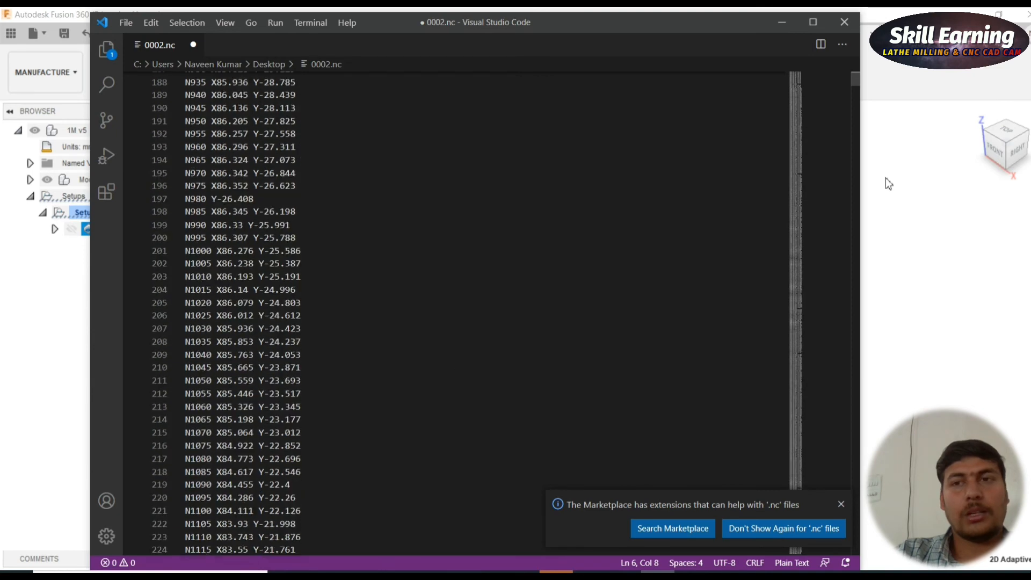
pyautogui.moveTo(852, 78); pyautogui.dragTo(939, 340)
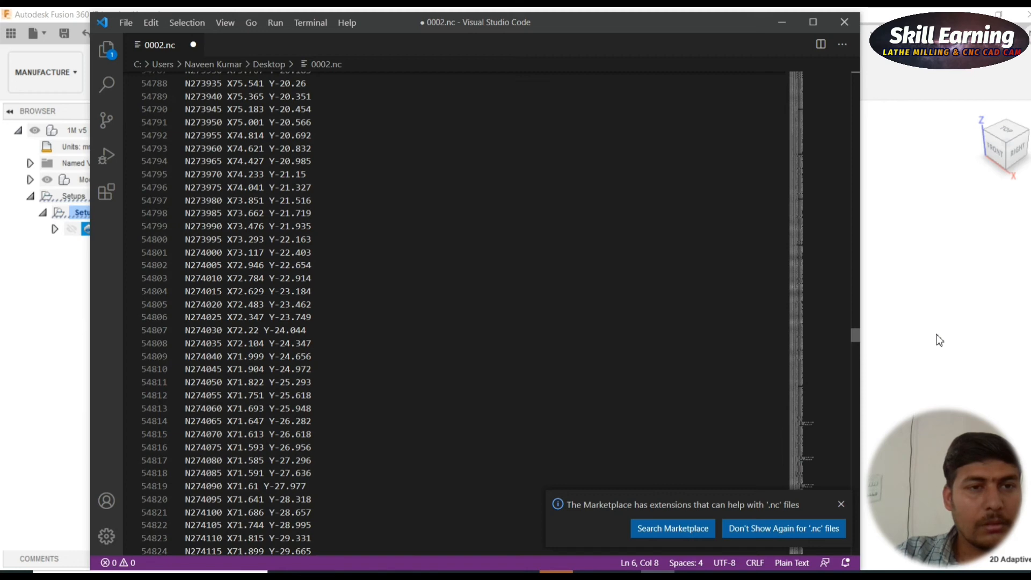
pyautogui.moveTo(935, 334); pyautogui.dragTo(957, 407)
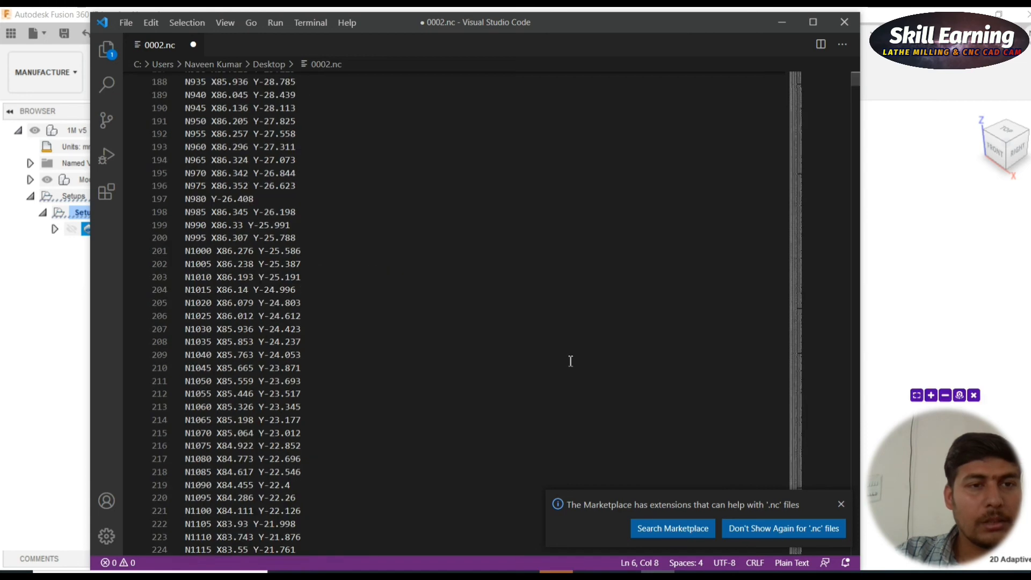
pyautogui.scroll(-5, 286, 486)
pyautogui.scroll(-20, 286, 486)
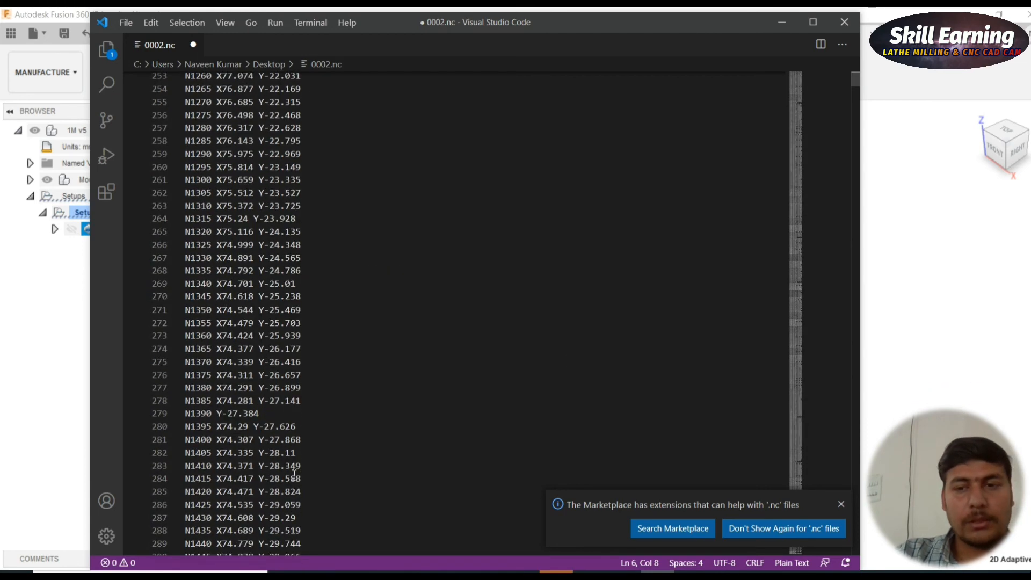
pyautogui.scroll(-20, 288, 472)
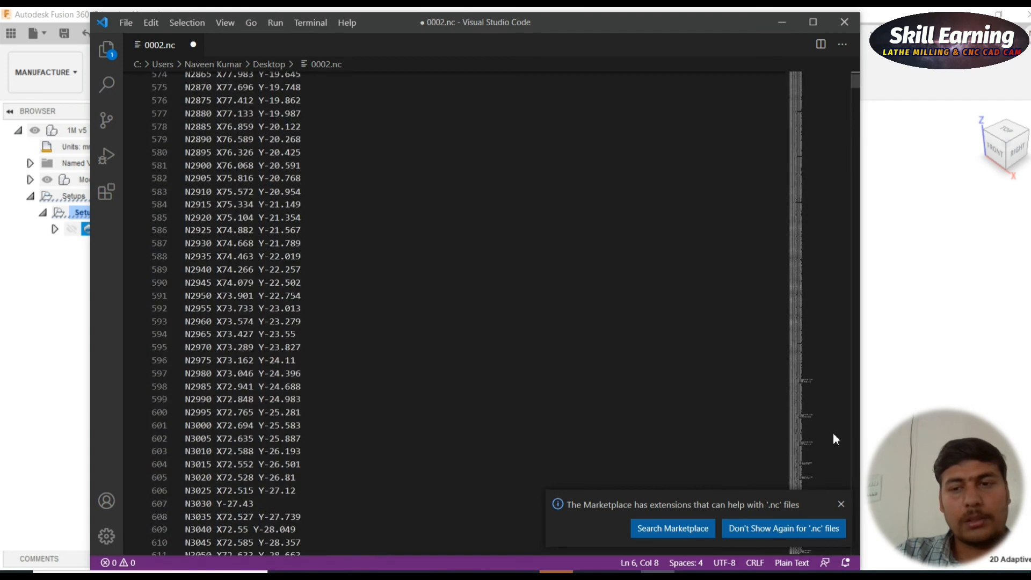
pyautogui.click(856, 456)
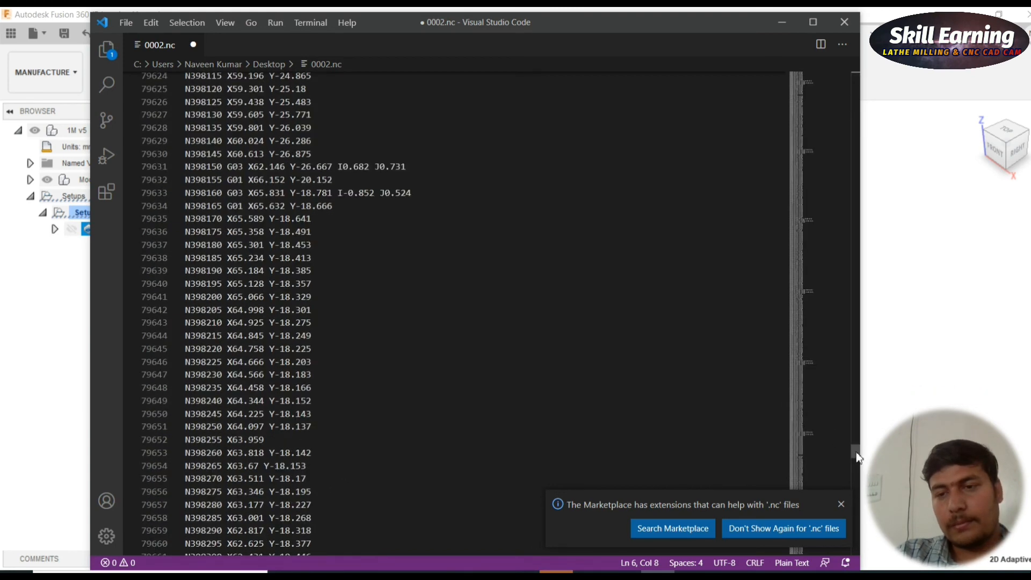
pyautogui.moveTo(856, 452); pyautogui.dragTo(856, 554)
pyautogui.scroll(6, 288, 241)
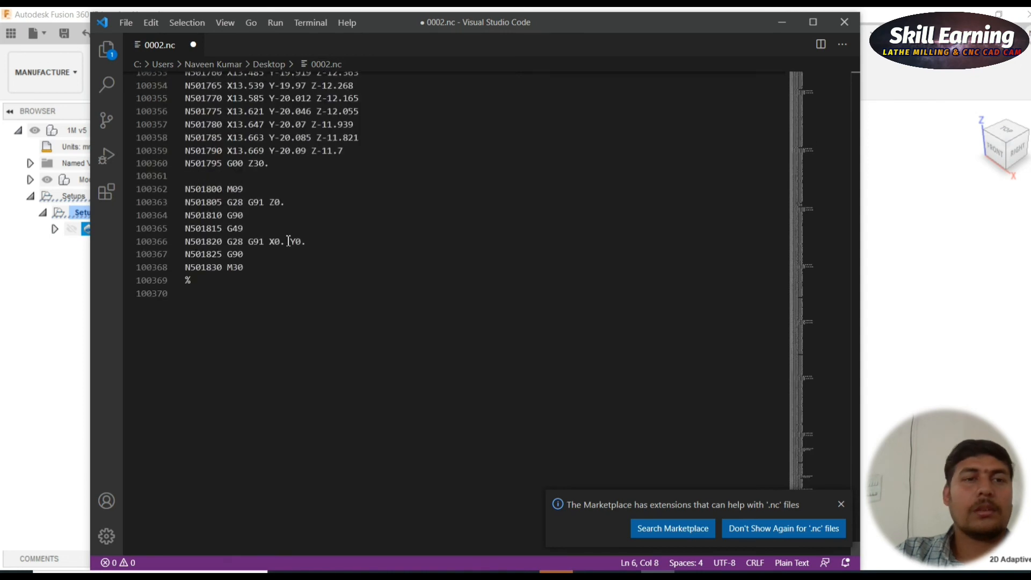
# - Remove X0. from the G28 G91 line on N501820, and save and close 0002.nc
pyautogui.click(285, 248)
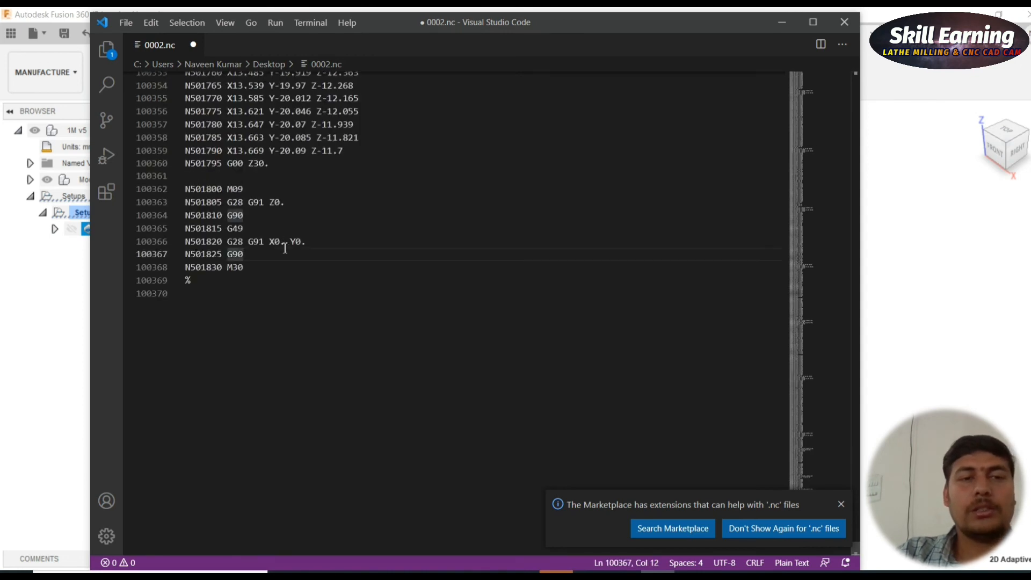
pyautogui.click(285, 242)
pyautogui.press('BackSpace')
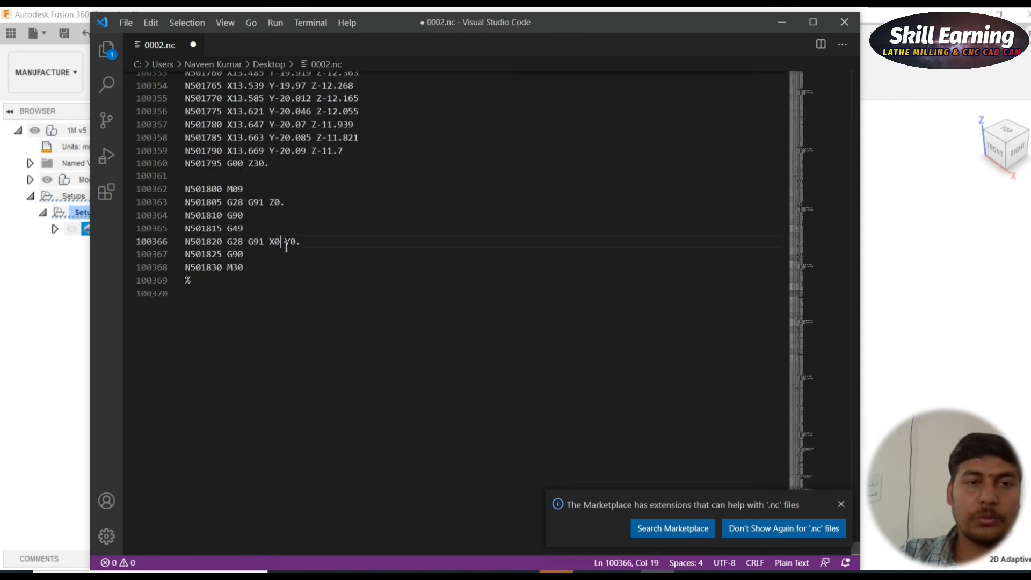
pyautogui.press('BackSpace')
pyautogui.press('BackSpace')
pyautogui.press('BackSpace')
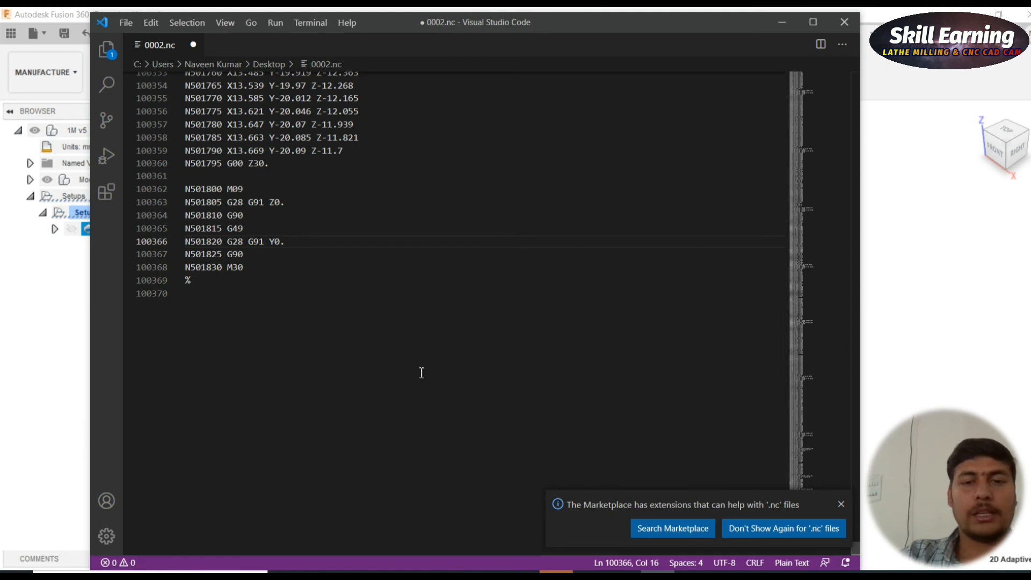
pyautogui.hotkey('ctrl', 's')
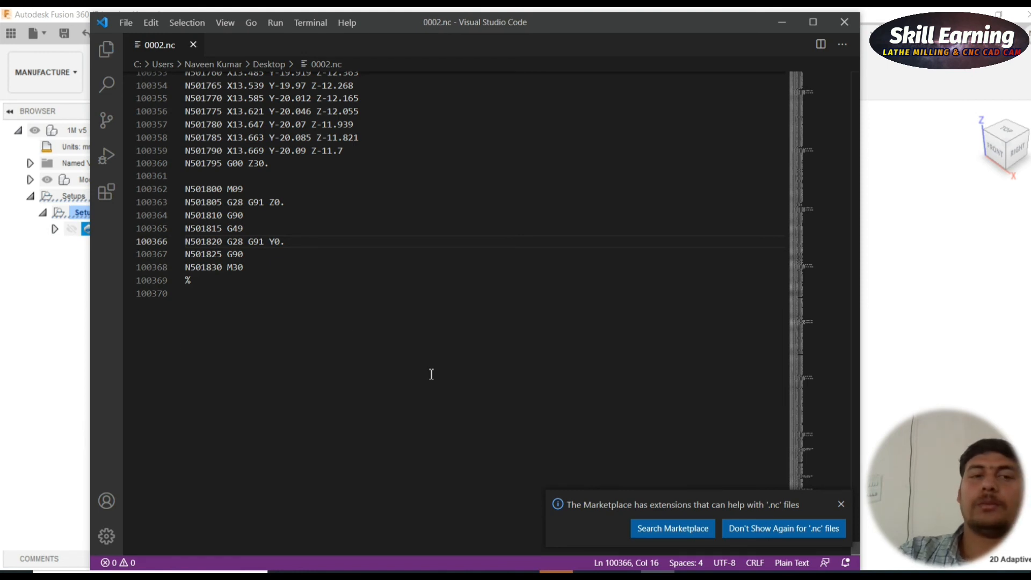
pyautogui.click(843, 21)
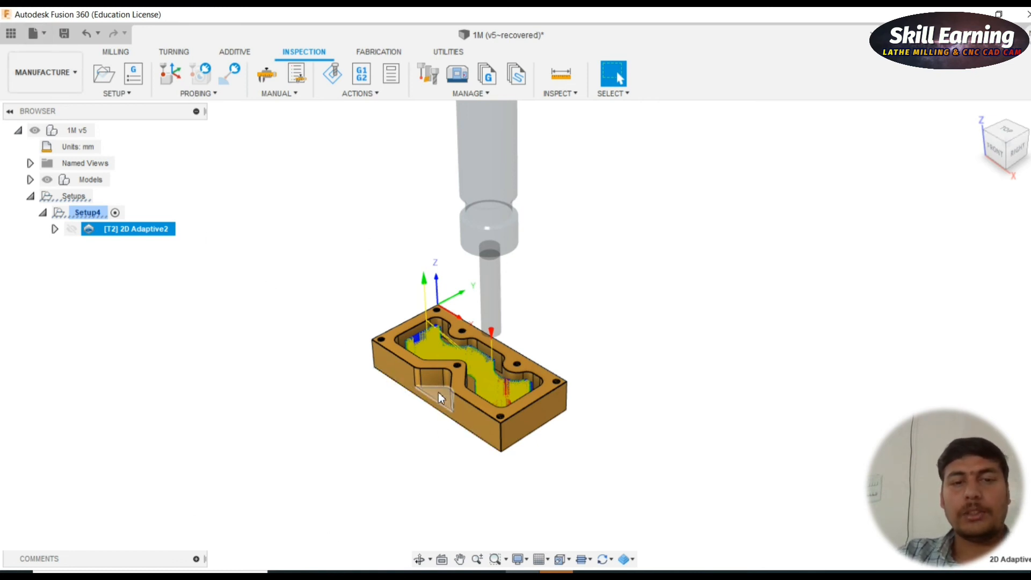
# - Add the open side pocket's floor to the pocket selections of the 2D Adaptive2 operation and regenerate its toolpath
pyautogui.scroll(5, 438, 392)
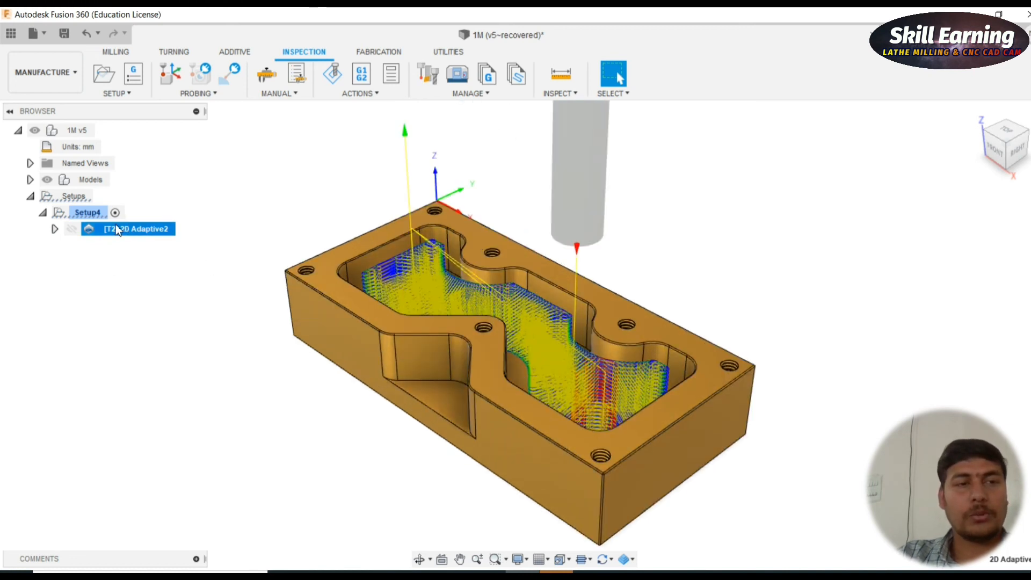
pyautogui.doubleClick(92, 228)
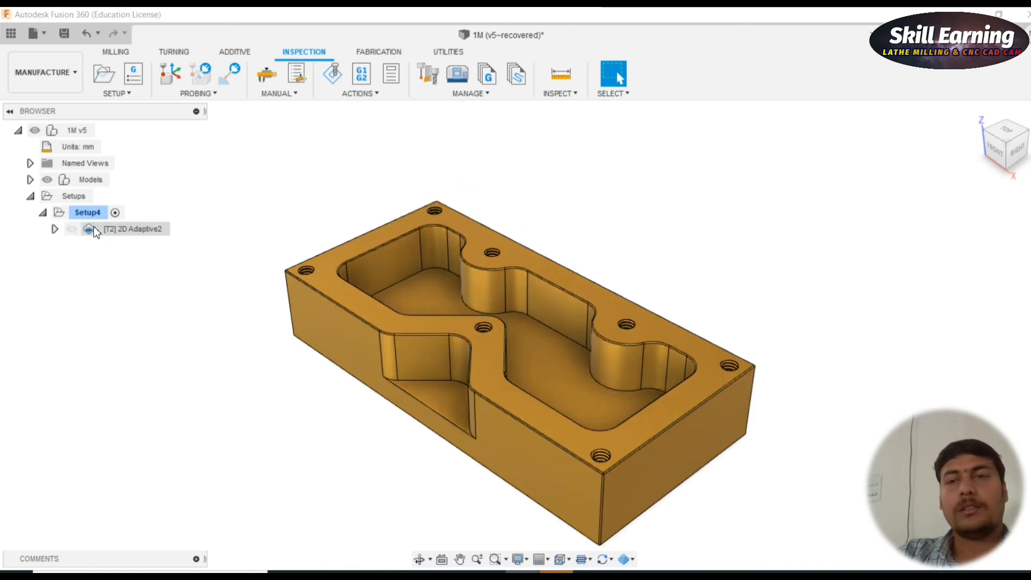
pyautogui.click(817, 55)
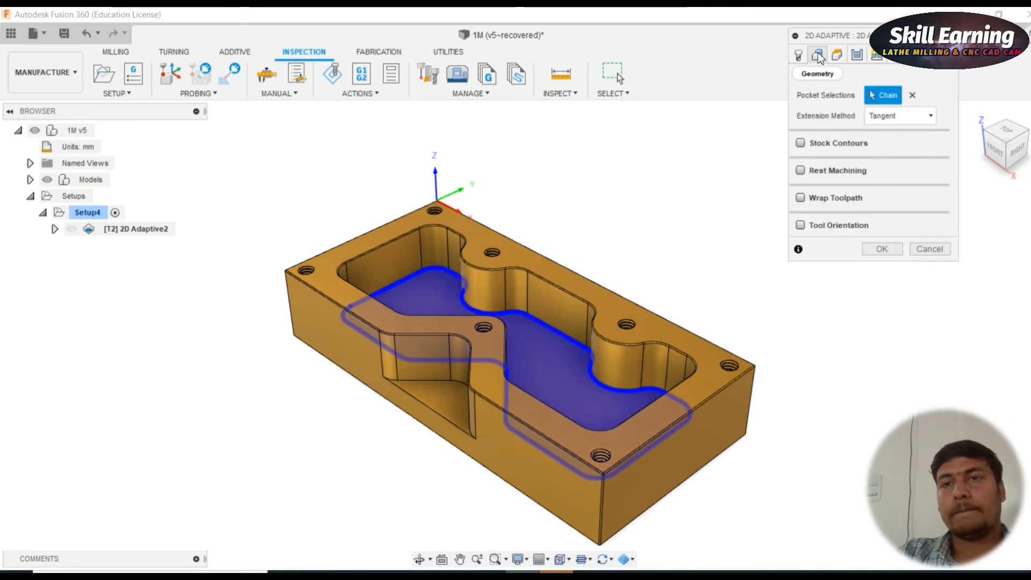
pyautogui.click(444, 399)
pyautogui.click(882, 249)
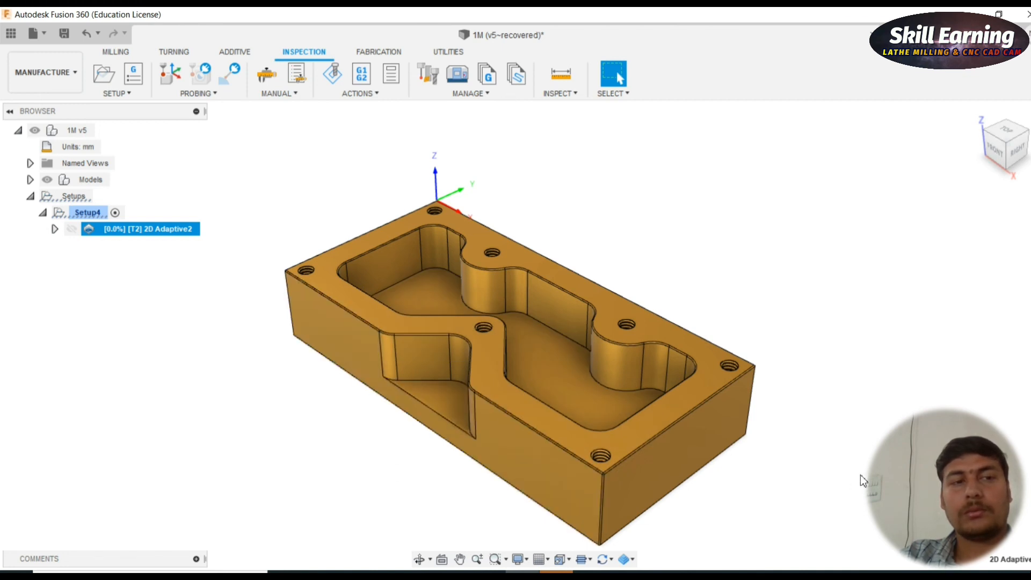
# - Simulate the updated 2D Adaptive2 toolpath, varying the playback speed and examining the side pocket's machining up close
pyautogui.moveTo(861, 465)
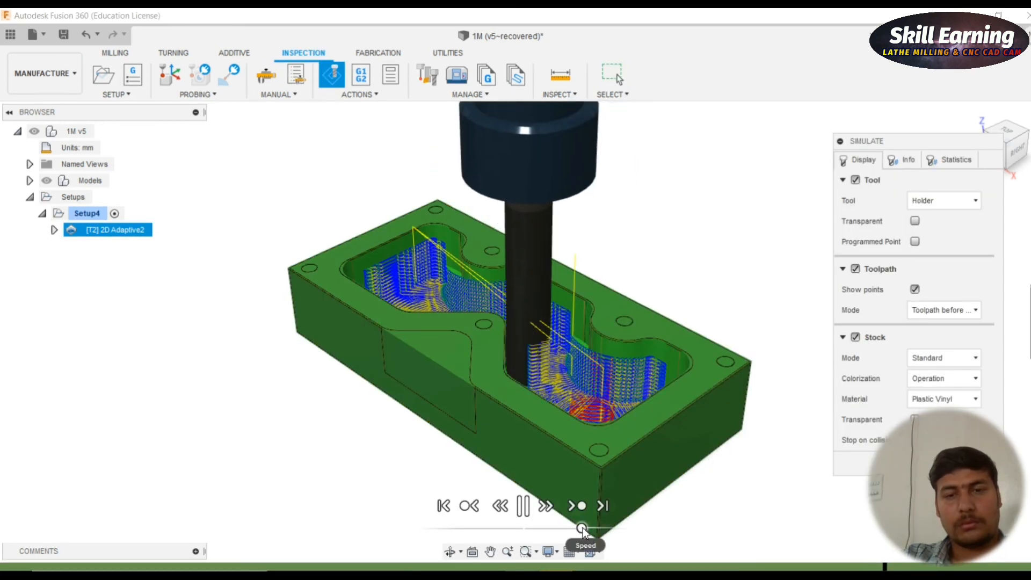
pyautogui.moveTo(581, 529); pyautogui.dragTo(599, 529)
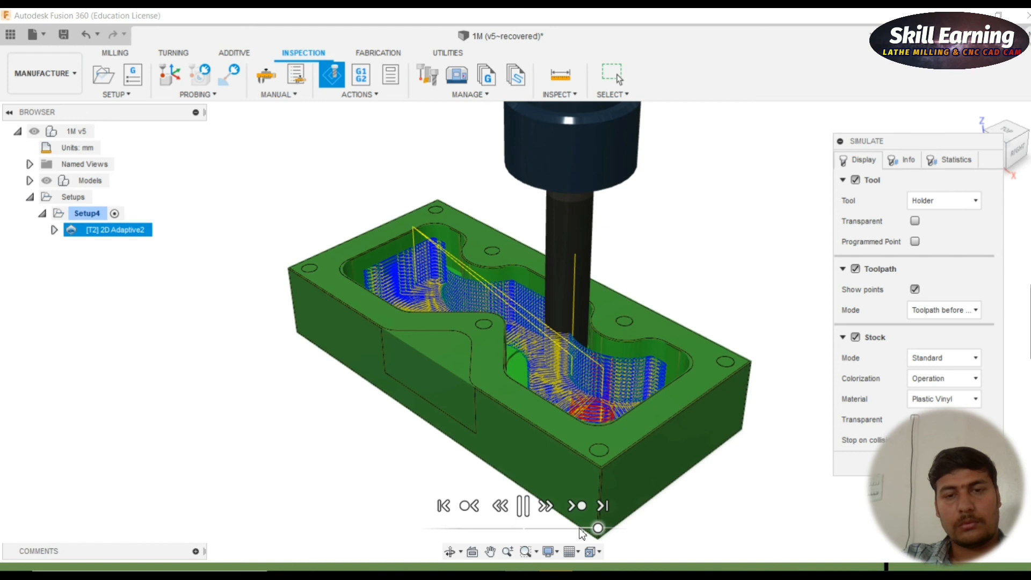
pyautogui.click(581, 529)
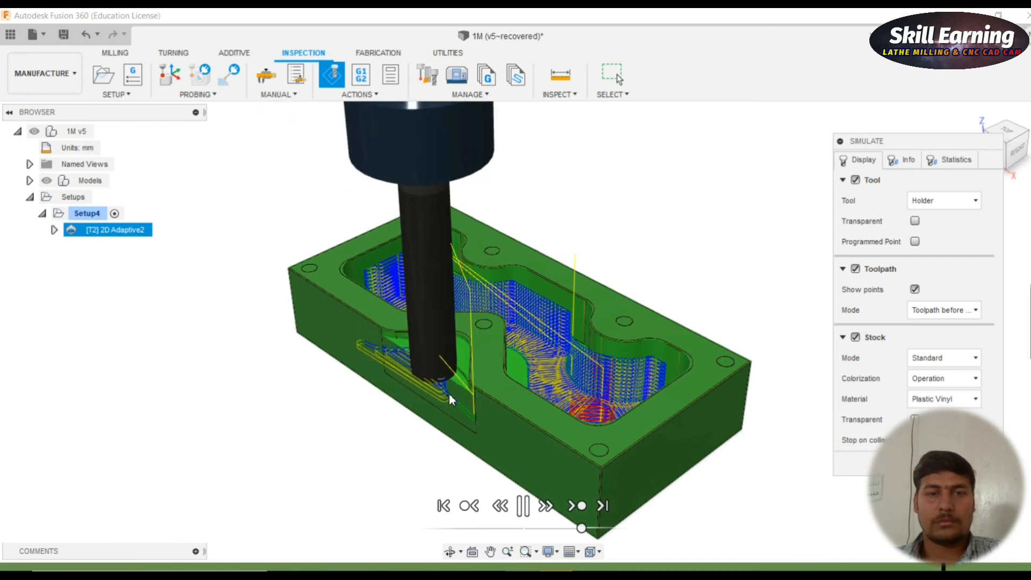
pyautogui.scroll(2, 449, 394)
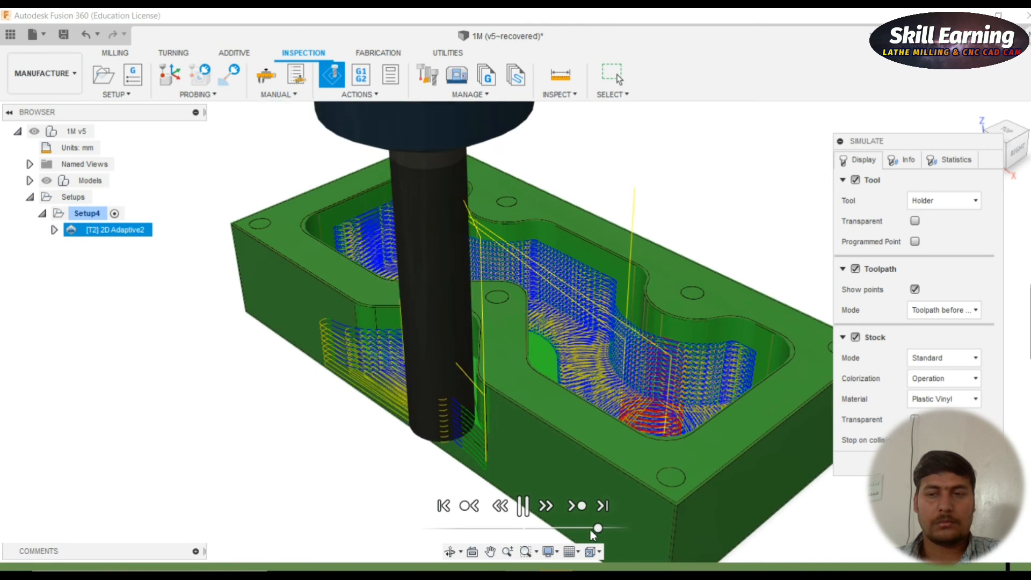
pyautogui.moveTo(597, 529); pyautogui.dragTo(582, 528)
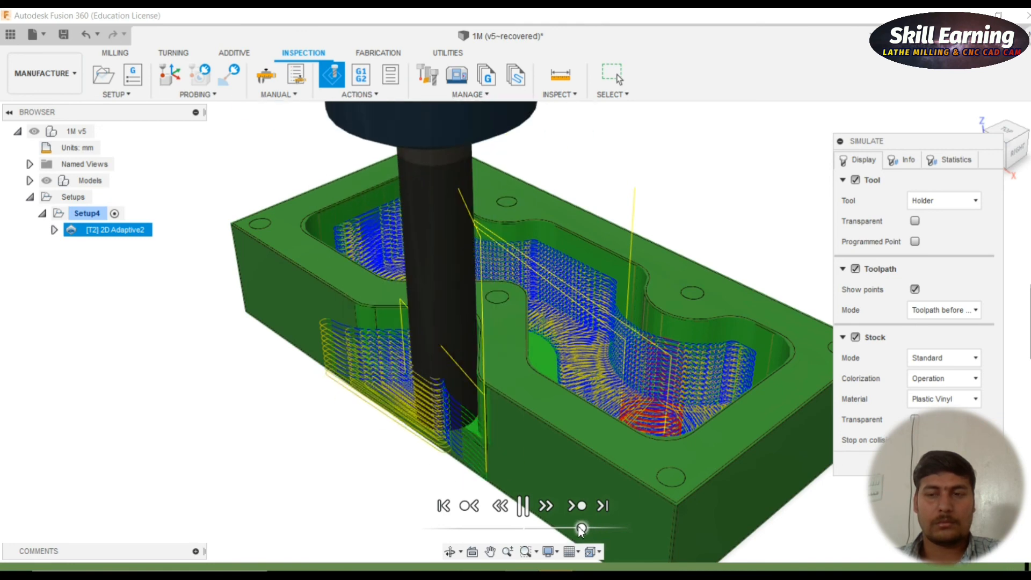
pyautogui.moveTo(582, 529)
pyautogui.mouseDown()
pyautogui.moveTo(597, 528)
pyautogui.moveTo(564, 538)
pyautogui.mouseUp()
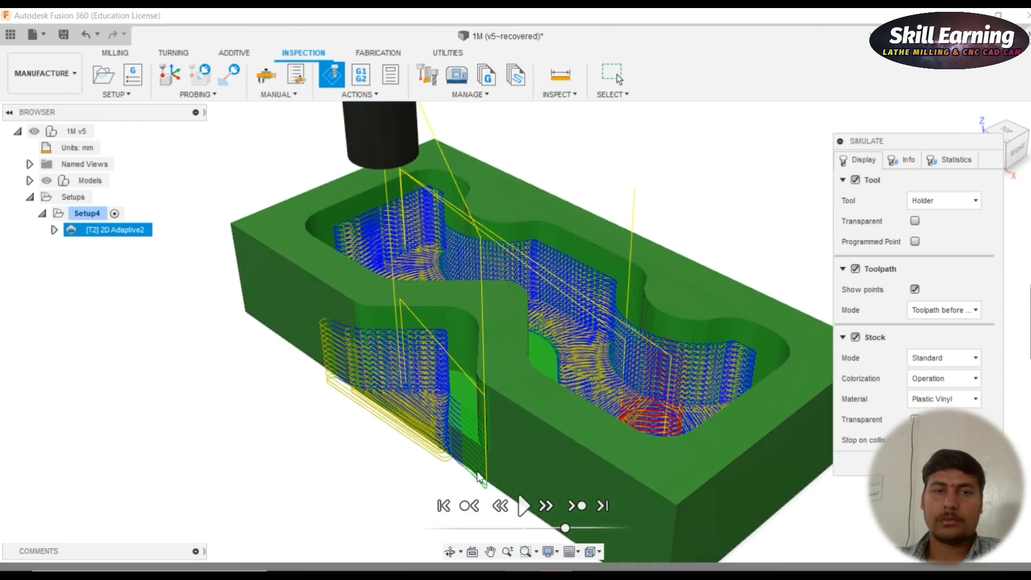
pyautogui.scroll(-6, 526, 426)
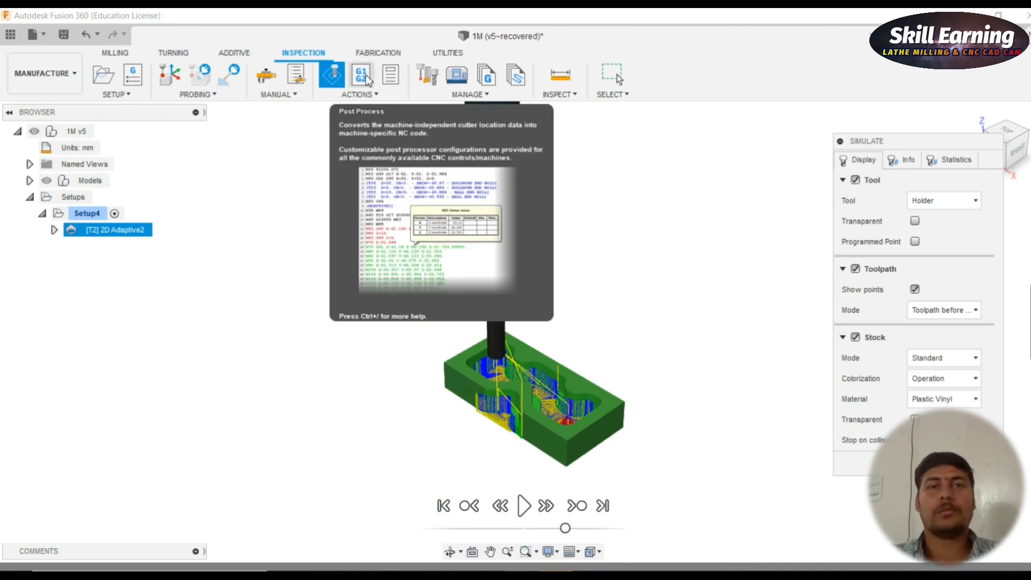
# - Post process the 2D Adaptive2 operation with the FANUC post and save the NC program as 003
pyautogui.click(367, 79)
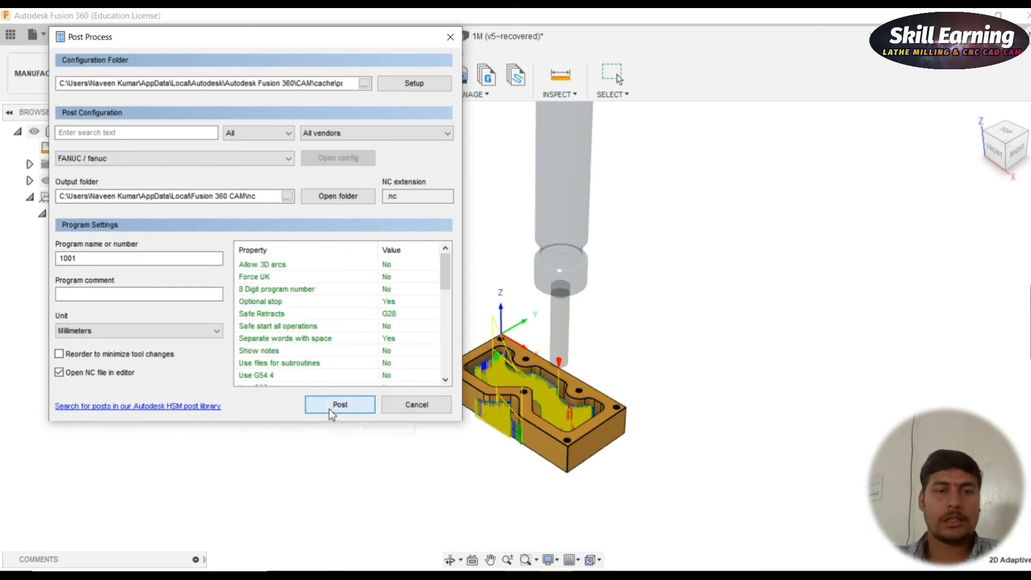
pyautogui.click(339, 404)
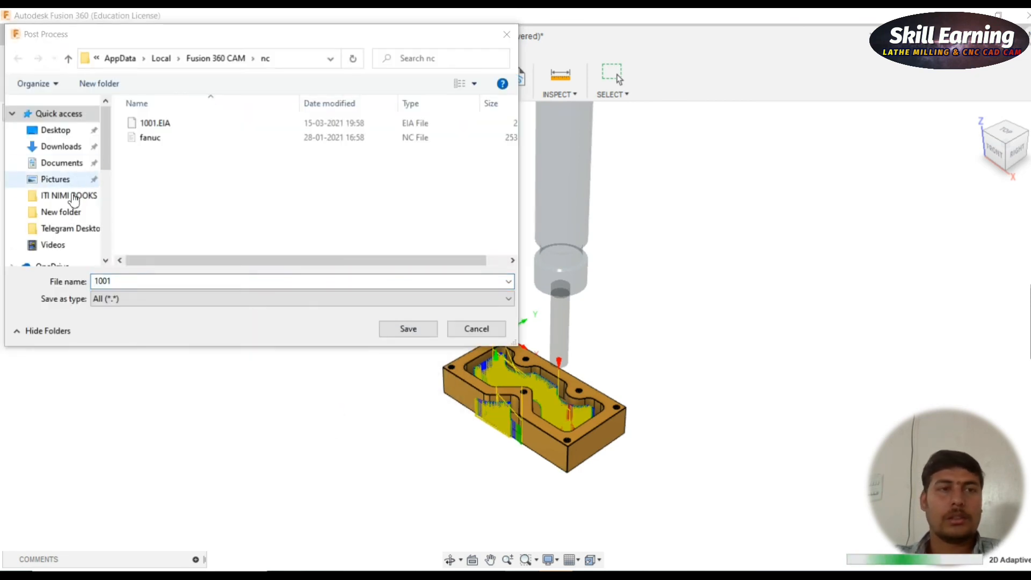
pyautogui.click(137, 283)
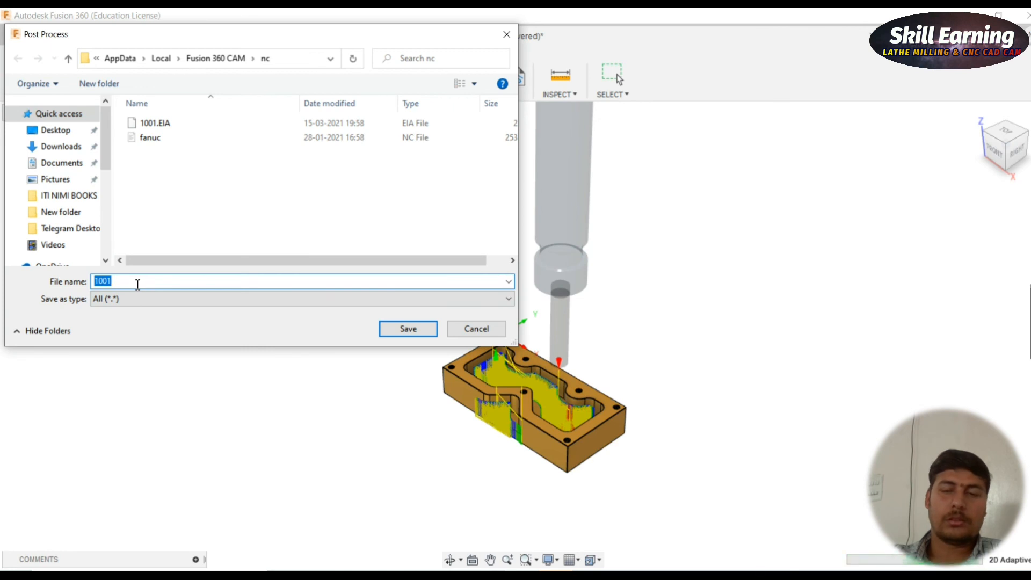
pyautogui.press('BackSpace')
pyautogui.write('003')
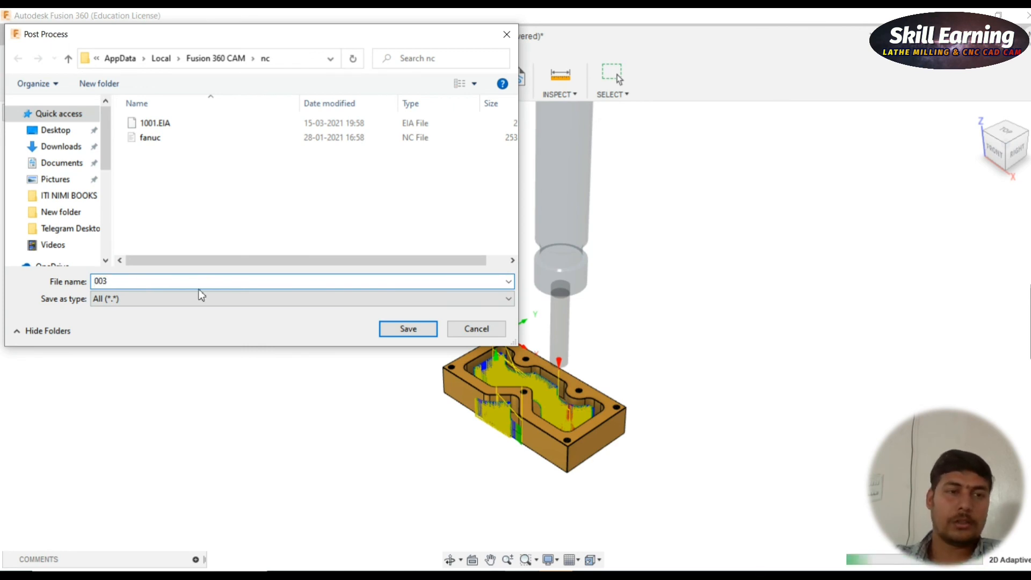
pyautogui.click(400, 327)
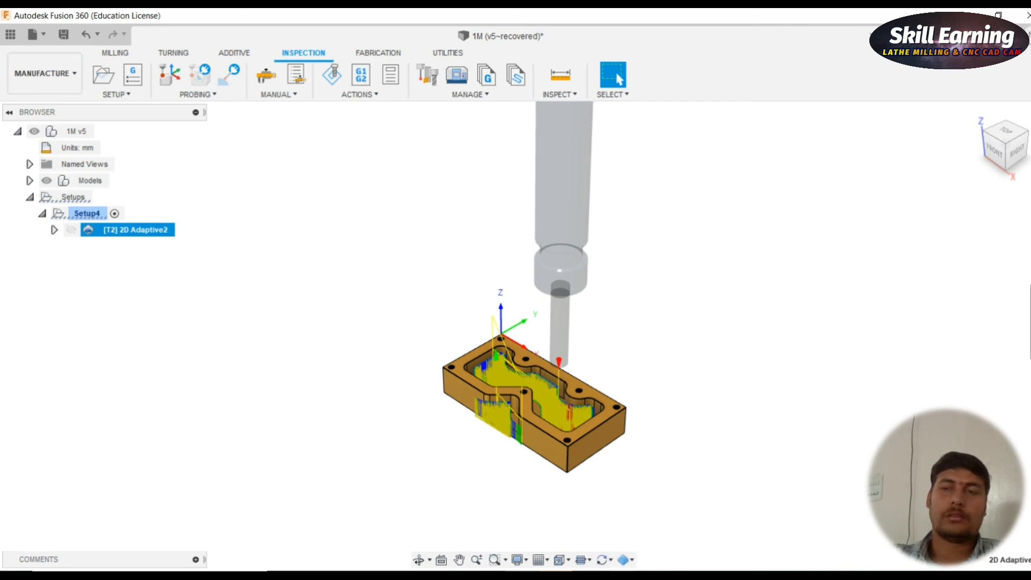
# - In 003.nc, change the tool call on line N30 to T1 and the length offset on N55 to H01
pyautogui.moveTo(522, 575)
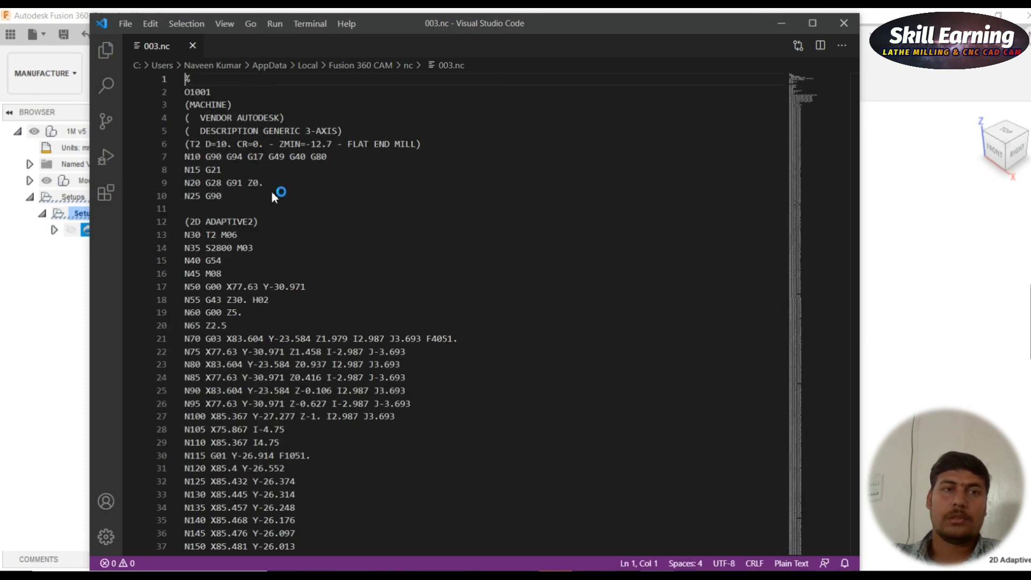
pyautogui.click(218, 237)
pyautogui.press('BackSpace')
pyautogui.write('1')
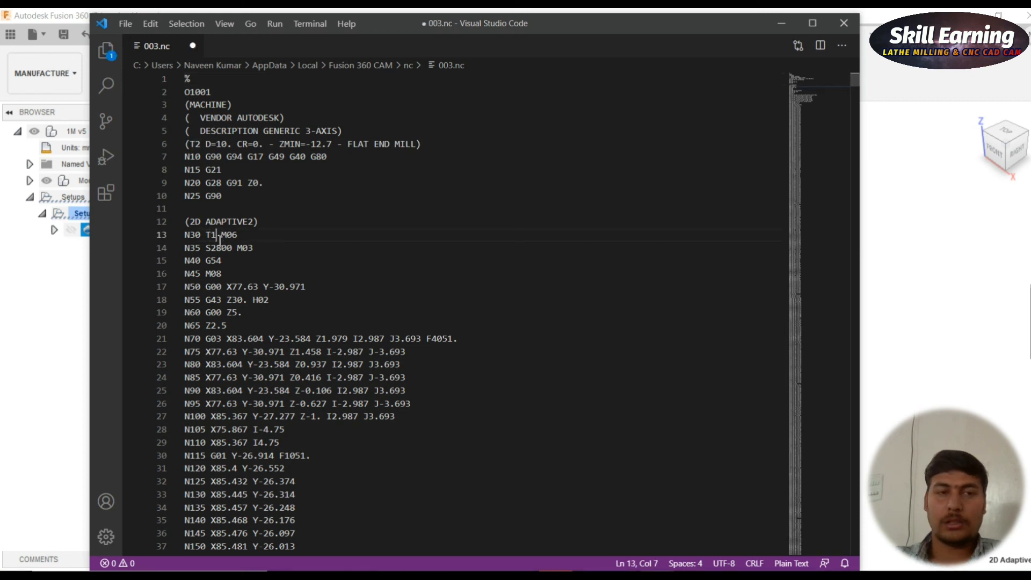
pyautogui.click(276, 306)
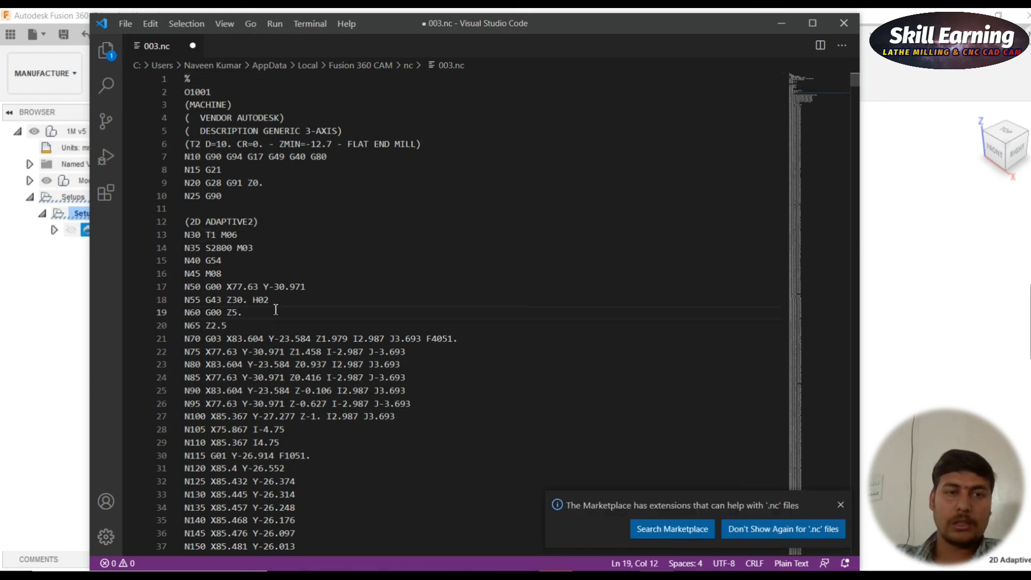
pyautogui.press('BackSpace')
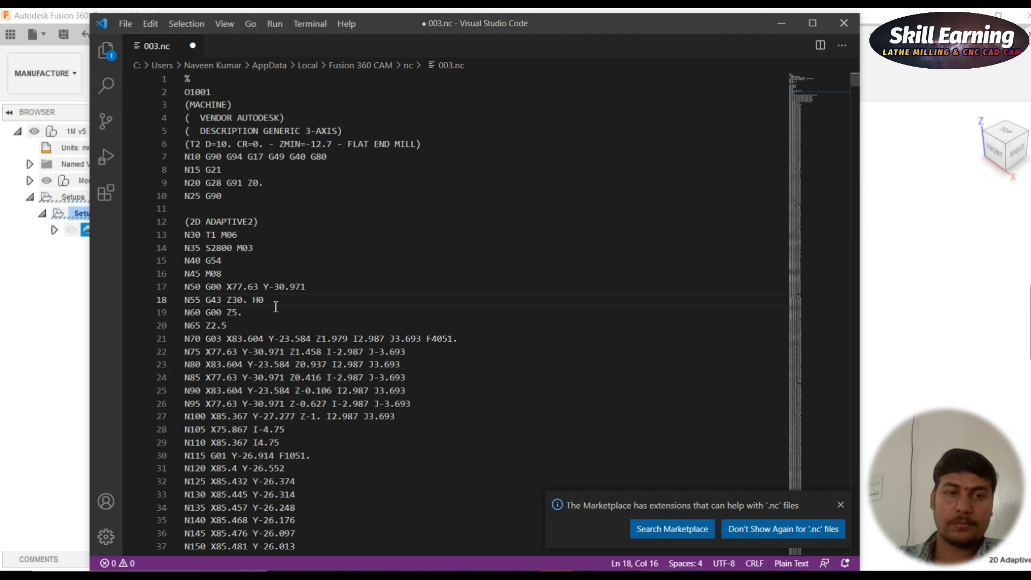
pyautogui.write('1')
pyautogui.press('BackSpace')
pyautogui.write('1')
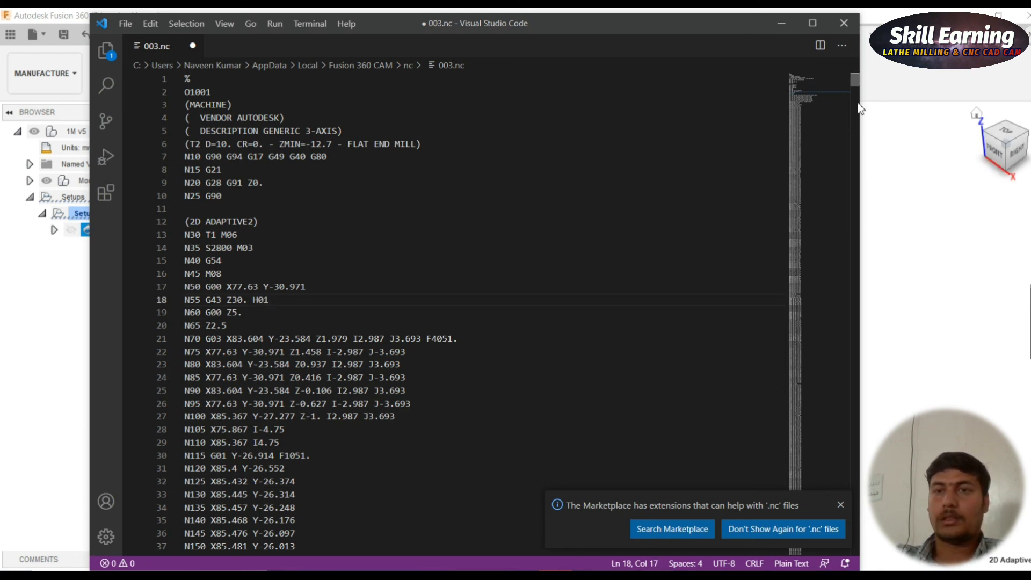
# - Remove X0. from the G28 G91 line N537965, save and close 003.nc, and return the model to its home view
pyautogui.moveTo(854, 83); pyautogui.dragTo(848, 550)
pyautogui.scroll(10, 265, 400)
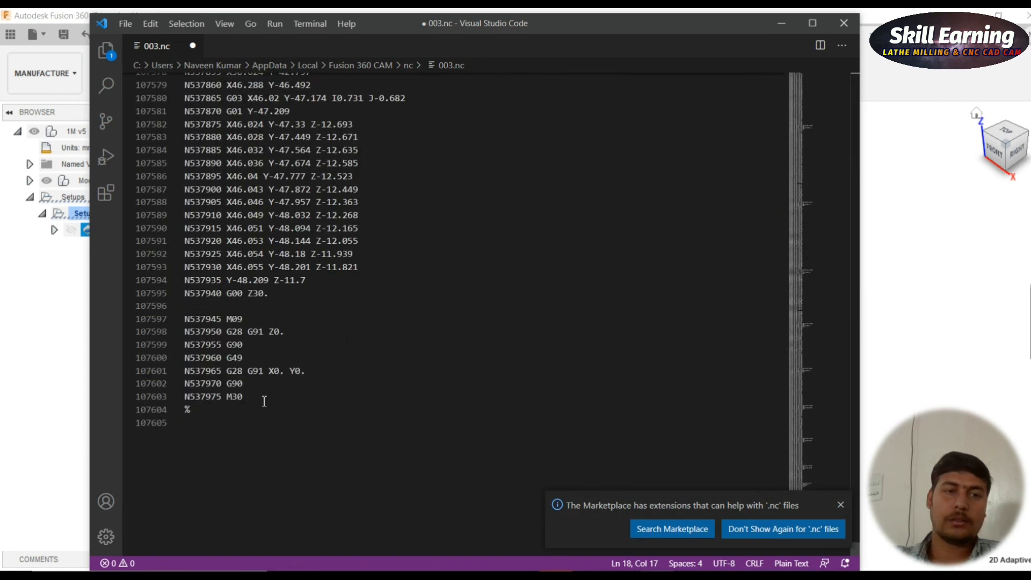
pyautogui.click(286, 374)
pyautogui.press('BackSpace')
pyautogui.press('BackSpace')
pyautogui.press('BackSpace')
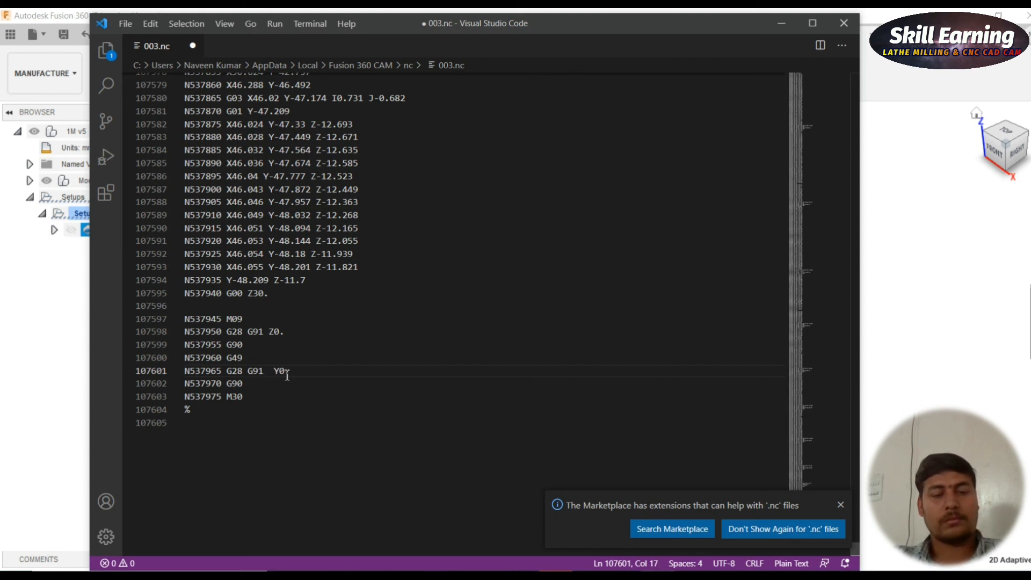
pyautogui.hotkey('ctrl', 's')
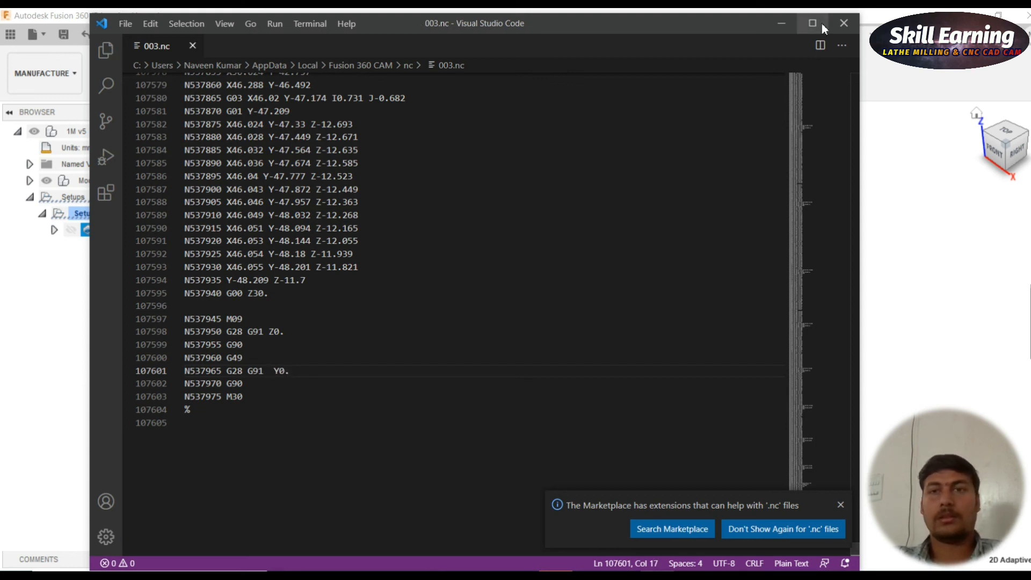
pyautogui.click(844, 26)
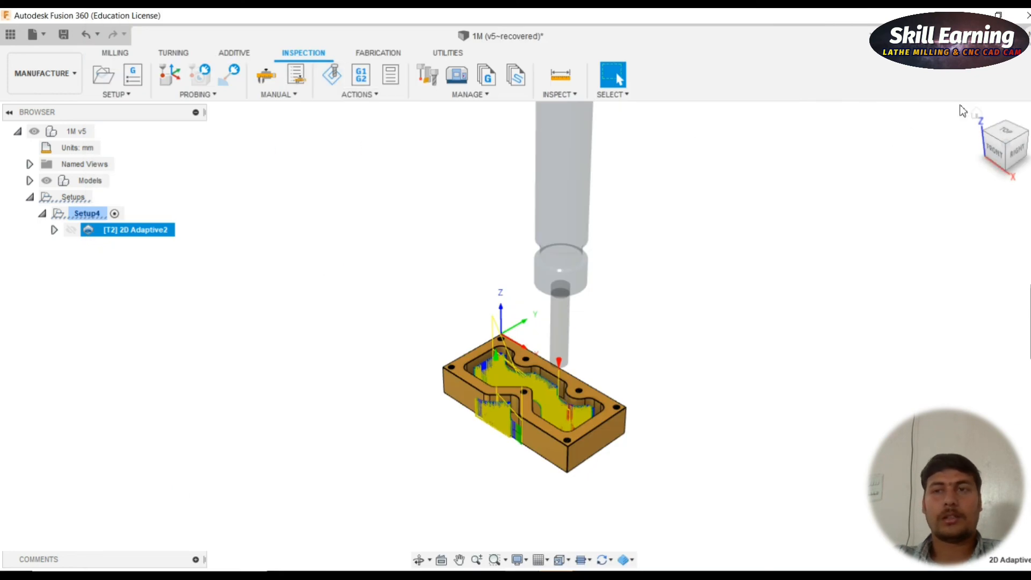
pyautogui.click(976, 116)
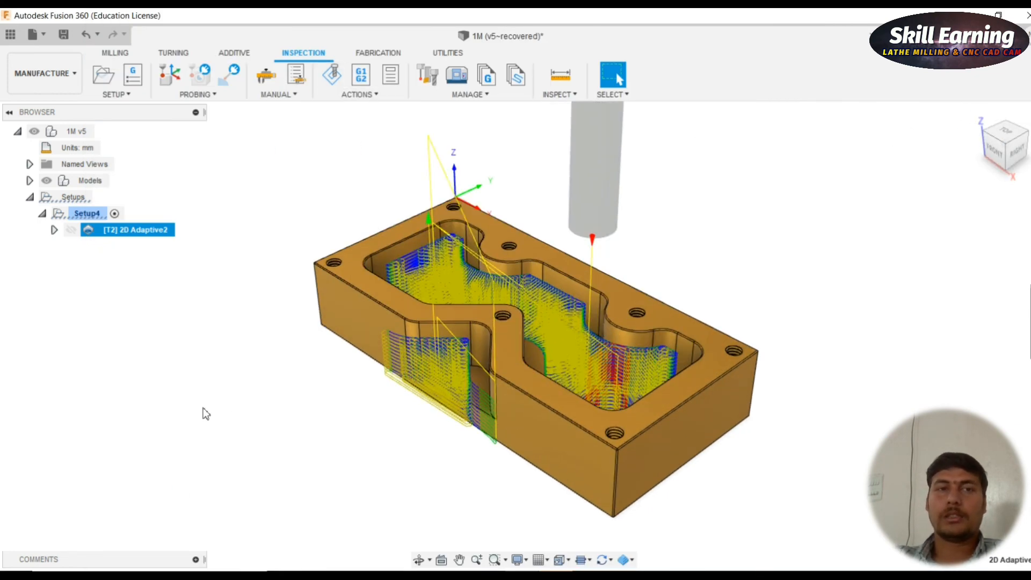